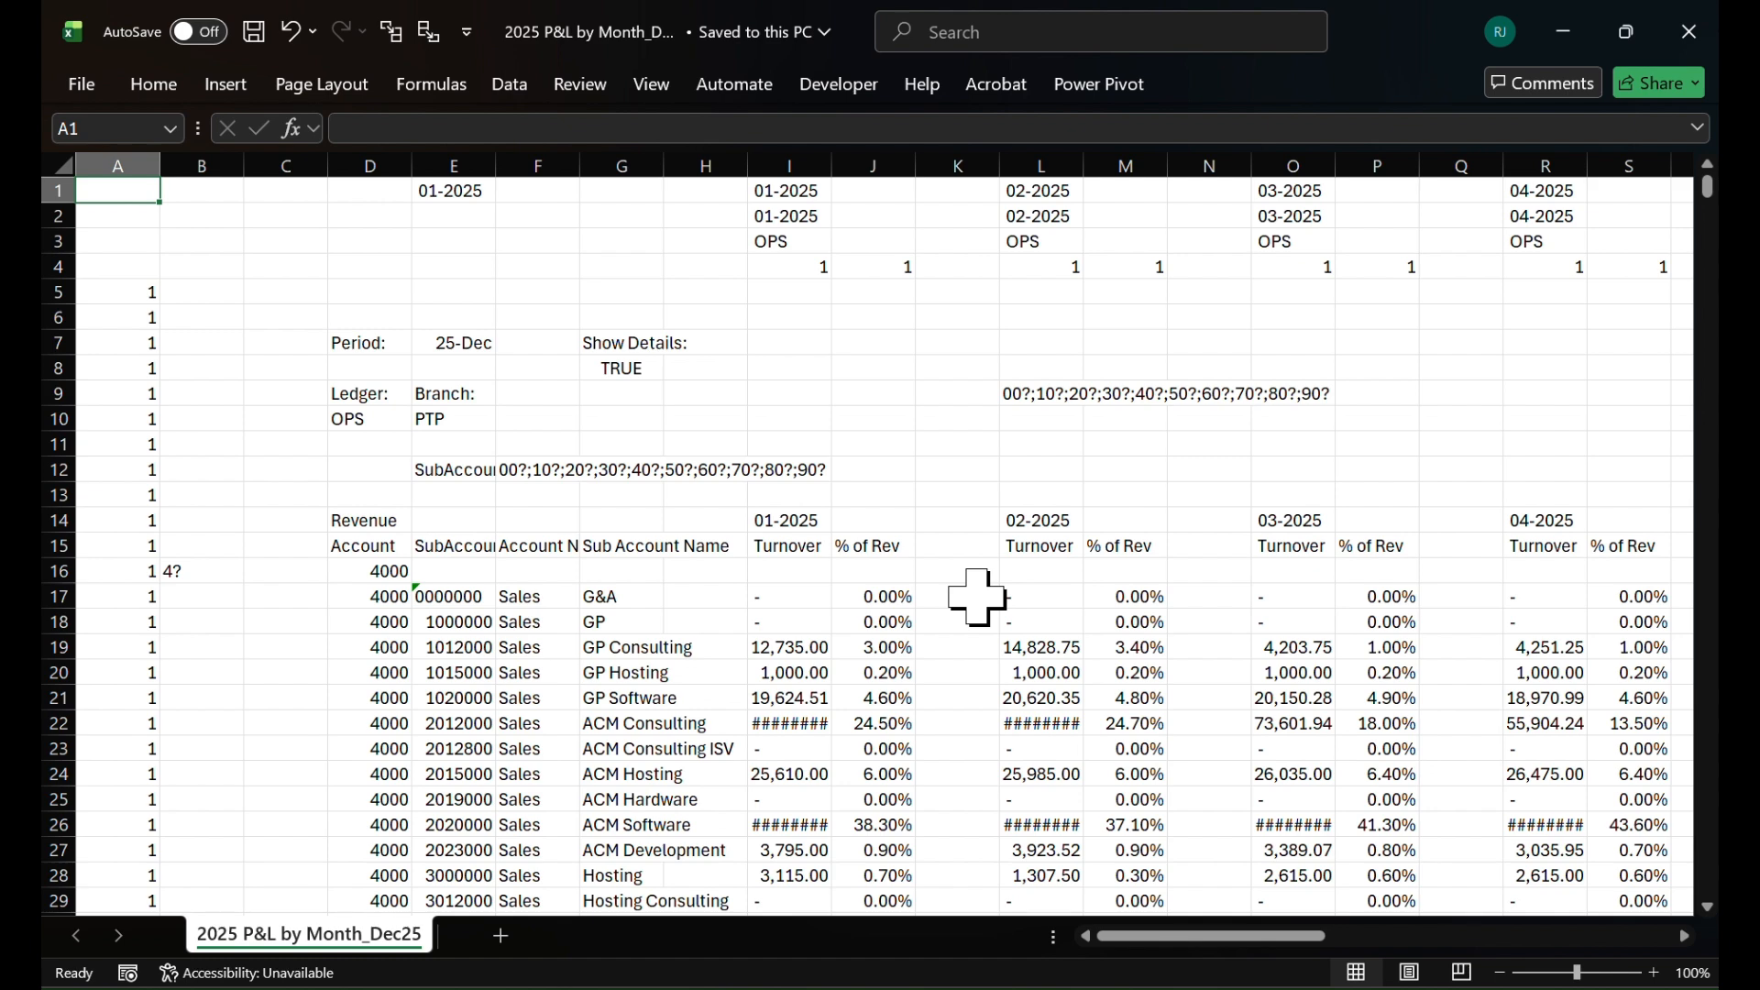
Examine the account rows and monthly turnover and % of revenue columns in the 2025 P&L by Month workbook
scroll(1054, 531, "right", 4)
scroll(1054, 531, "down", 1)
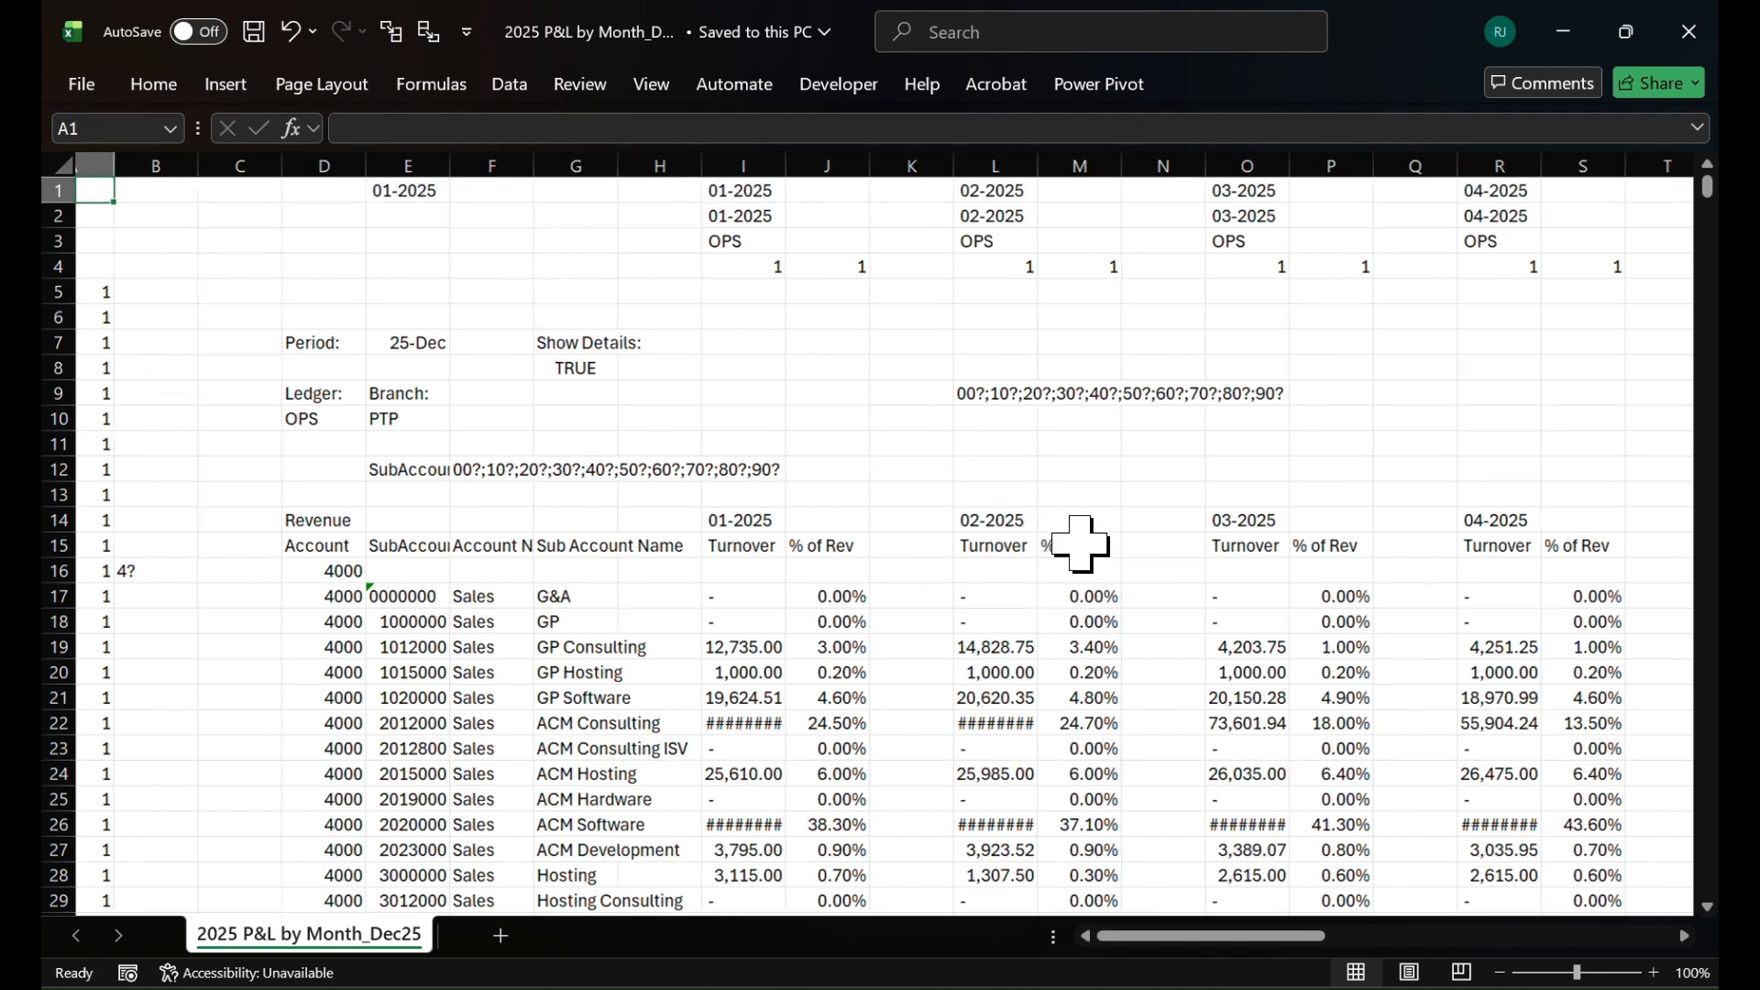
scroll(1080, 543, "right", 12)
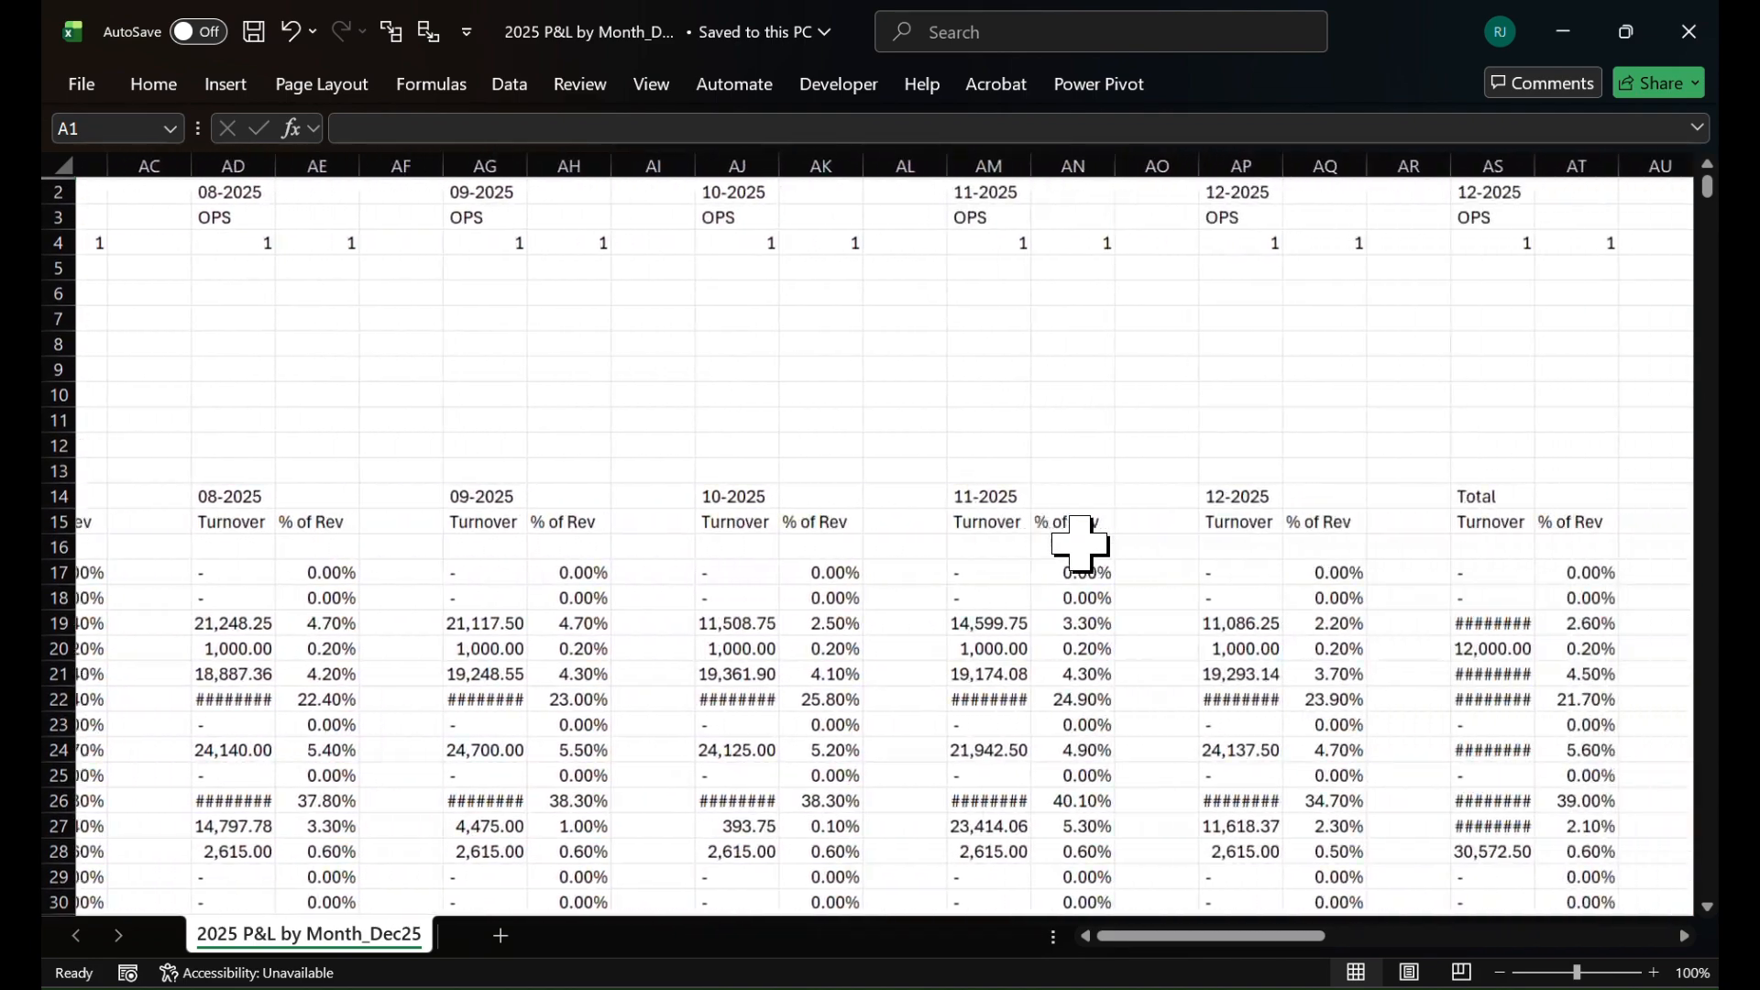
scroll(1080, 544, "left", 15)
scroll(1080, 544, "up", 1)
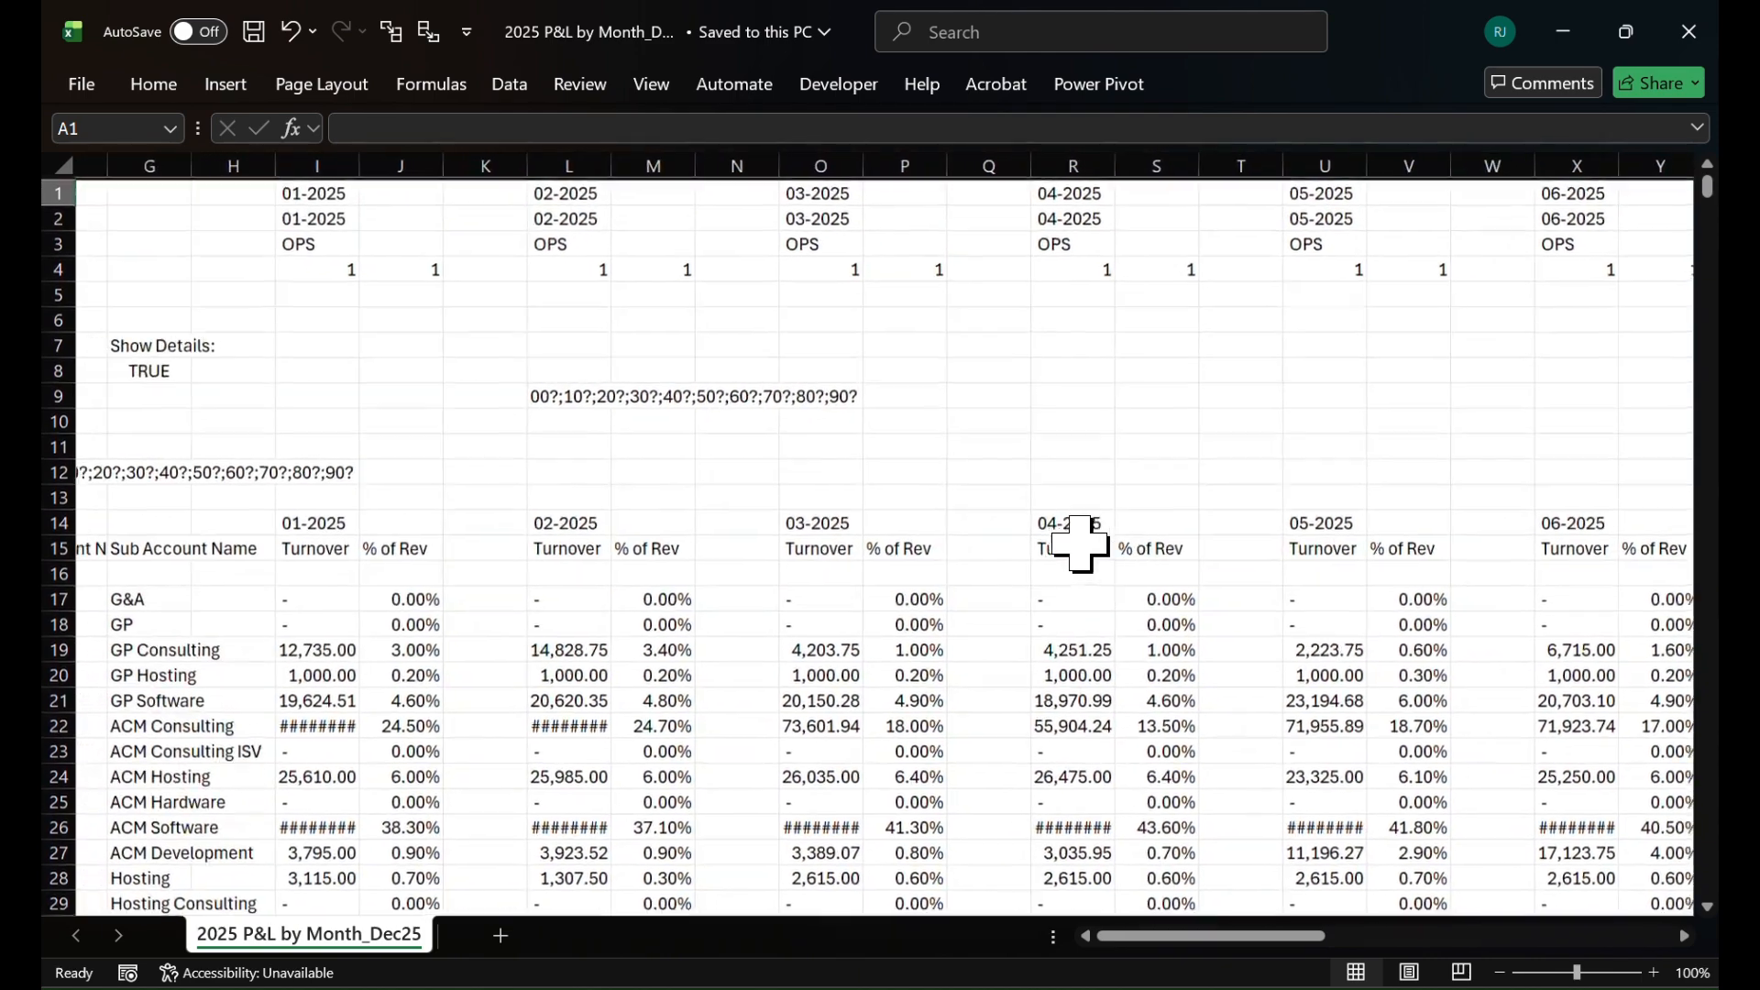
scroll(1080, 544, "left", 1)
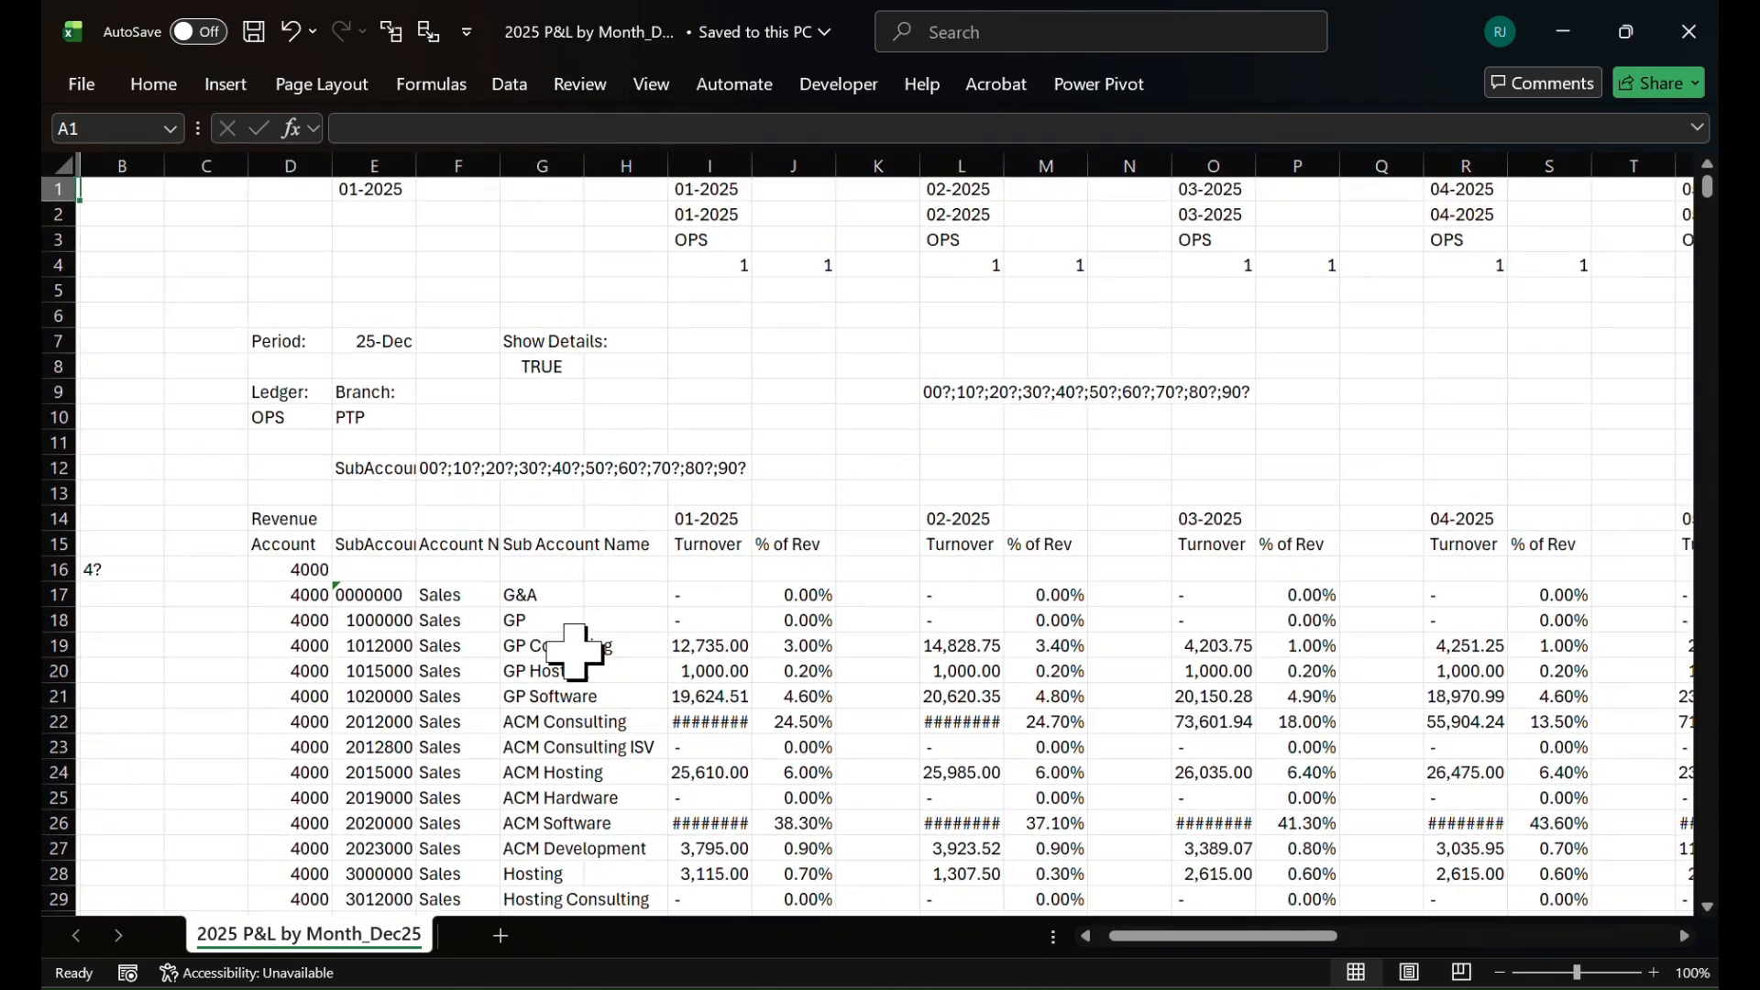
scroll(575, 653, "down", 1)
scroll(575, 652, "down", 3)
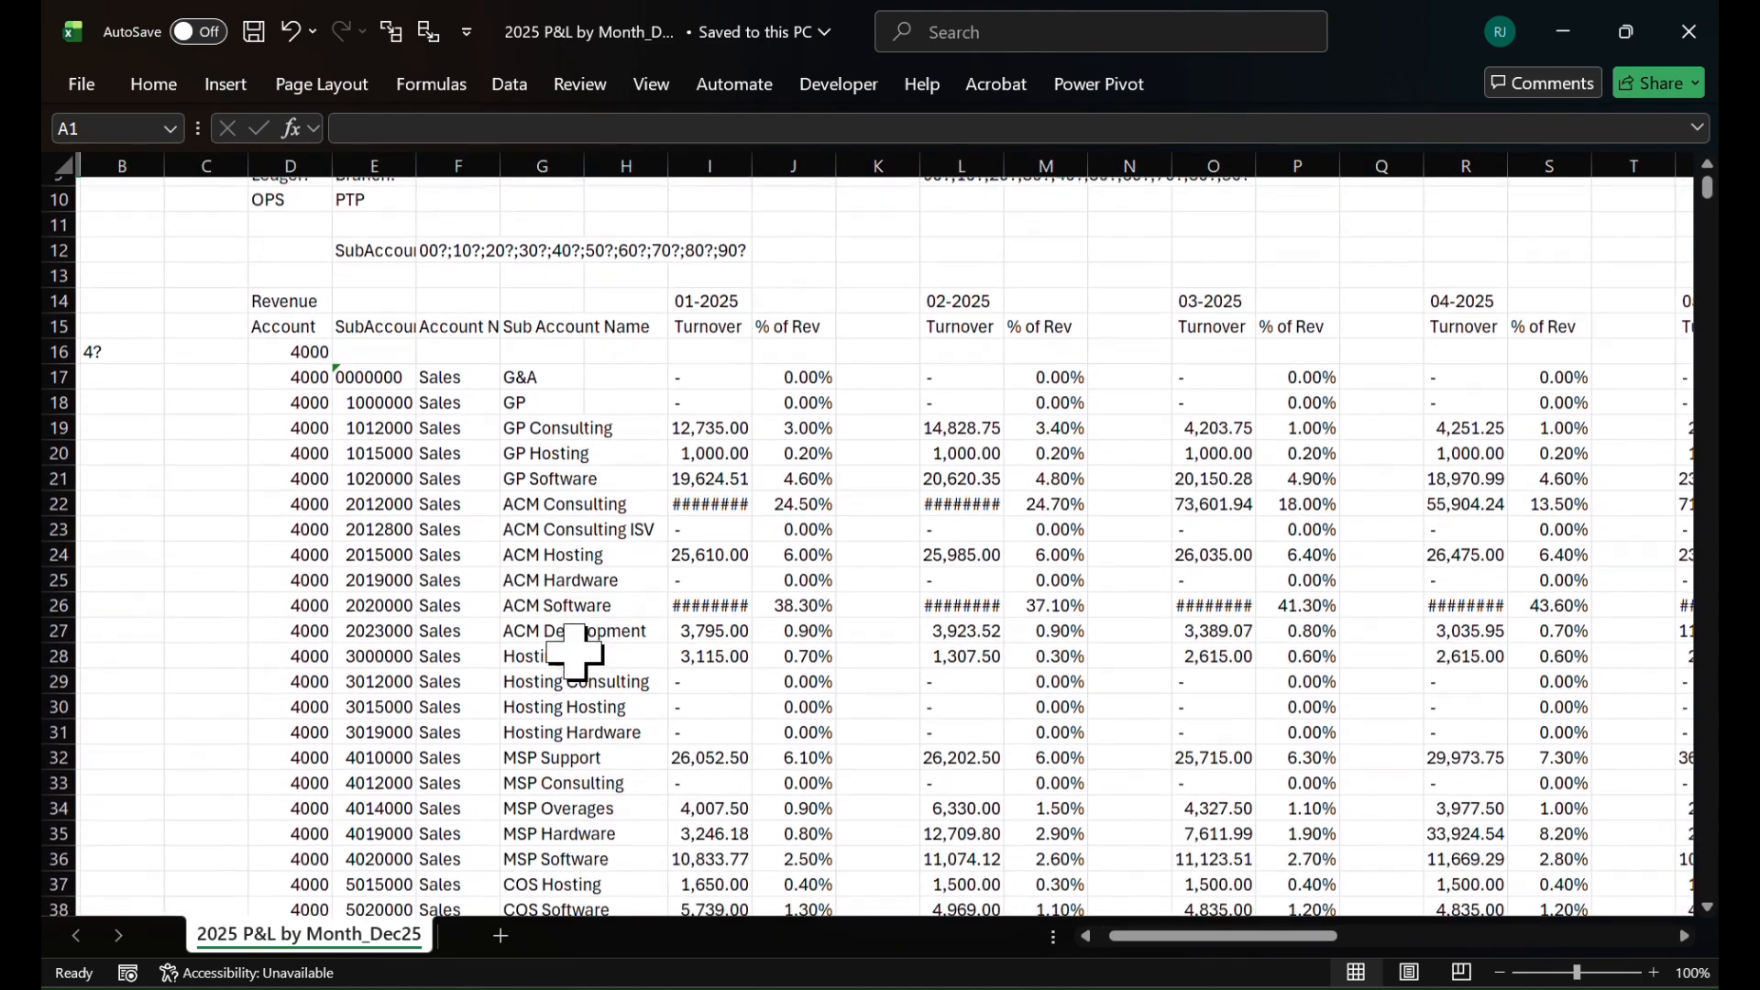
Compare the Jan-2026 S&M cell on the financial model's PL sheet with the monthly figures in the 2025 P&L workbook
key("alt+Tab")
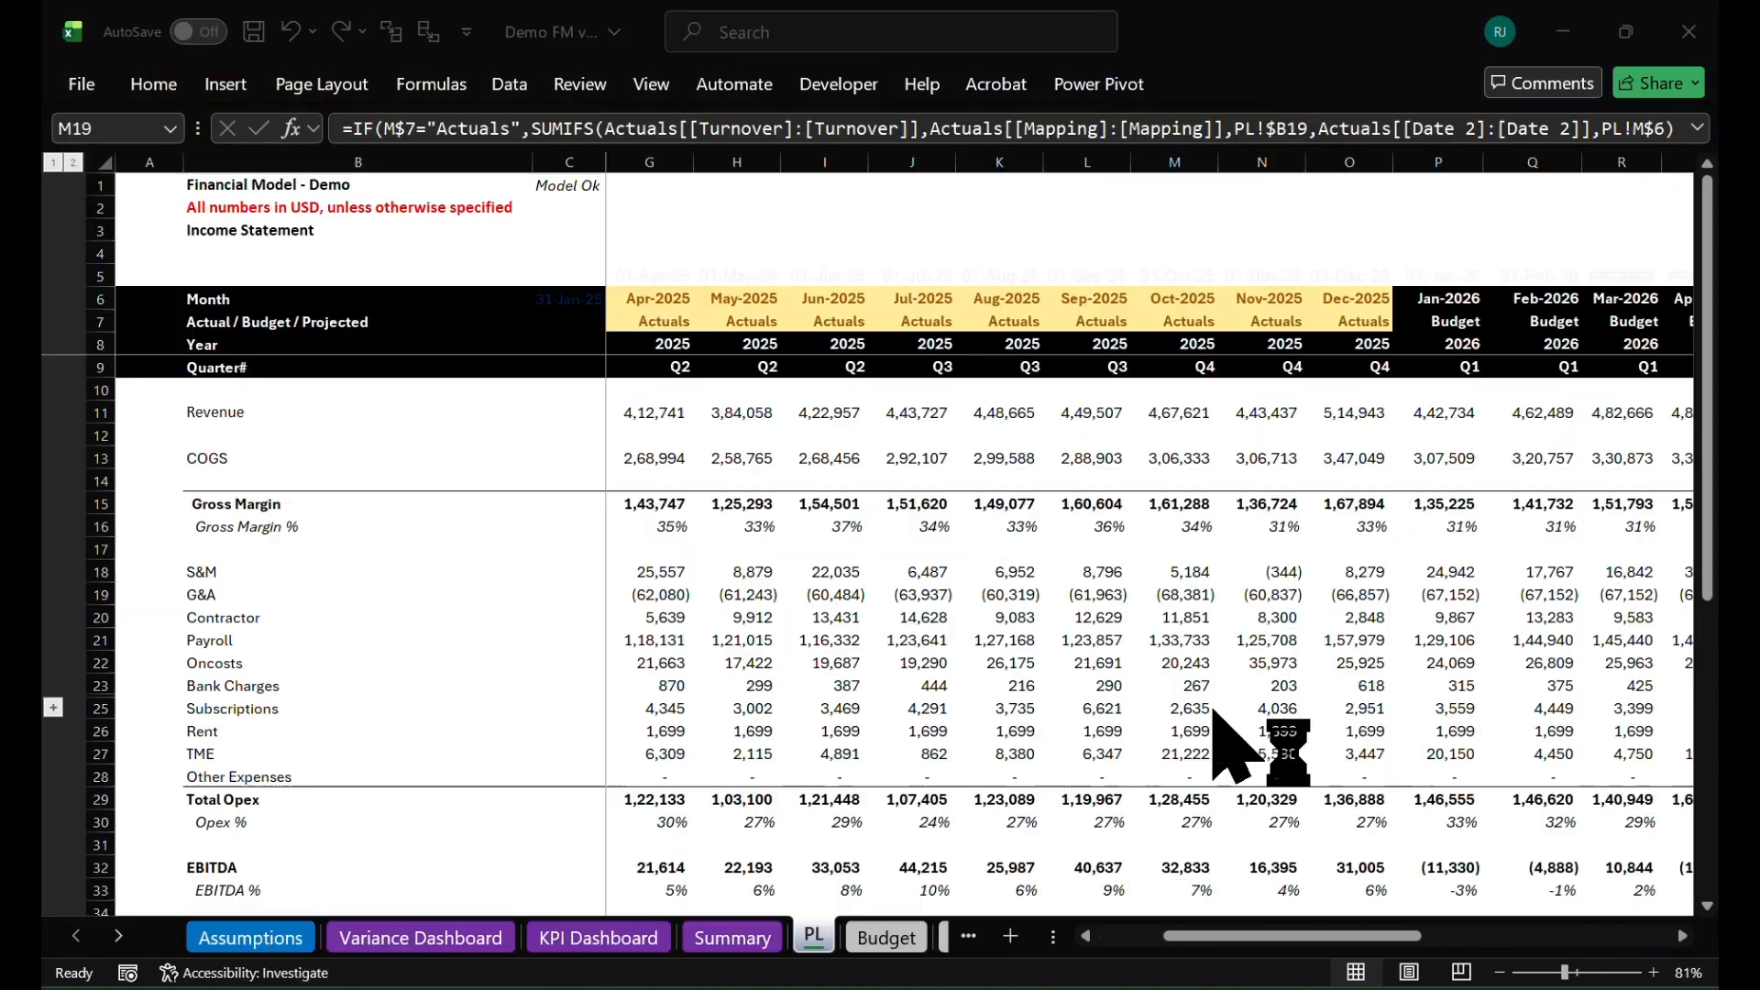
left_click(1436, 572)
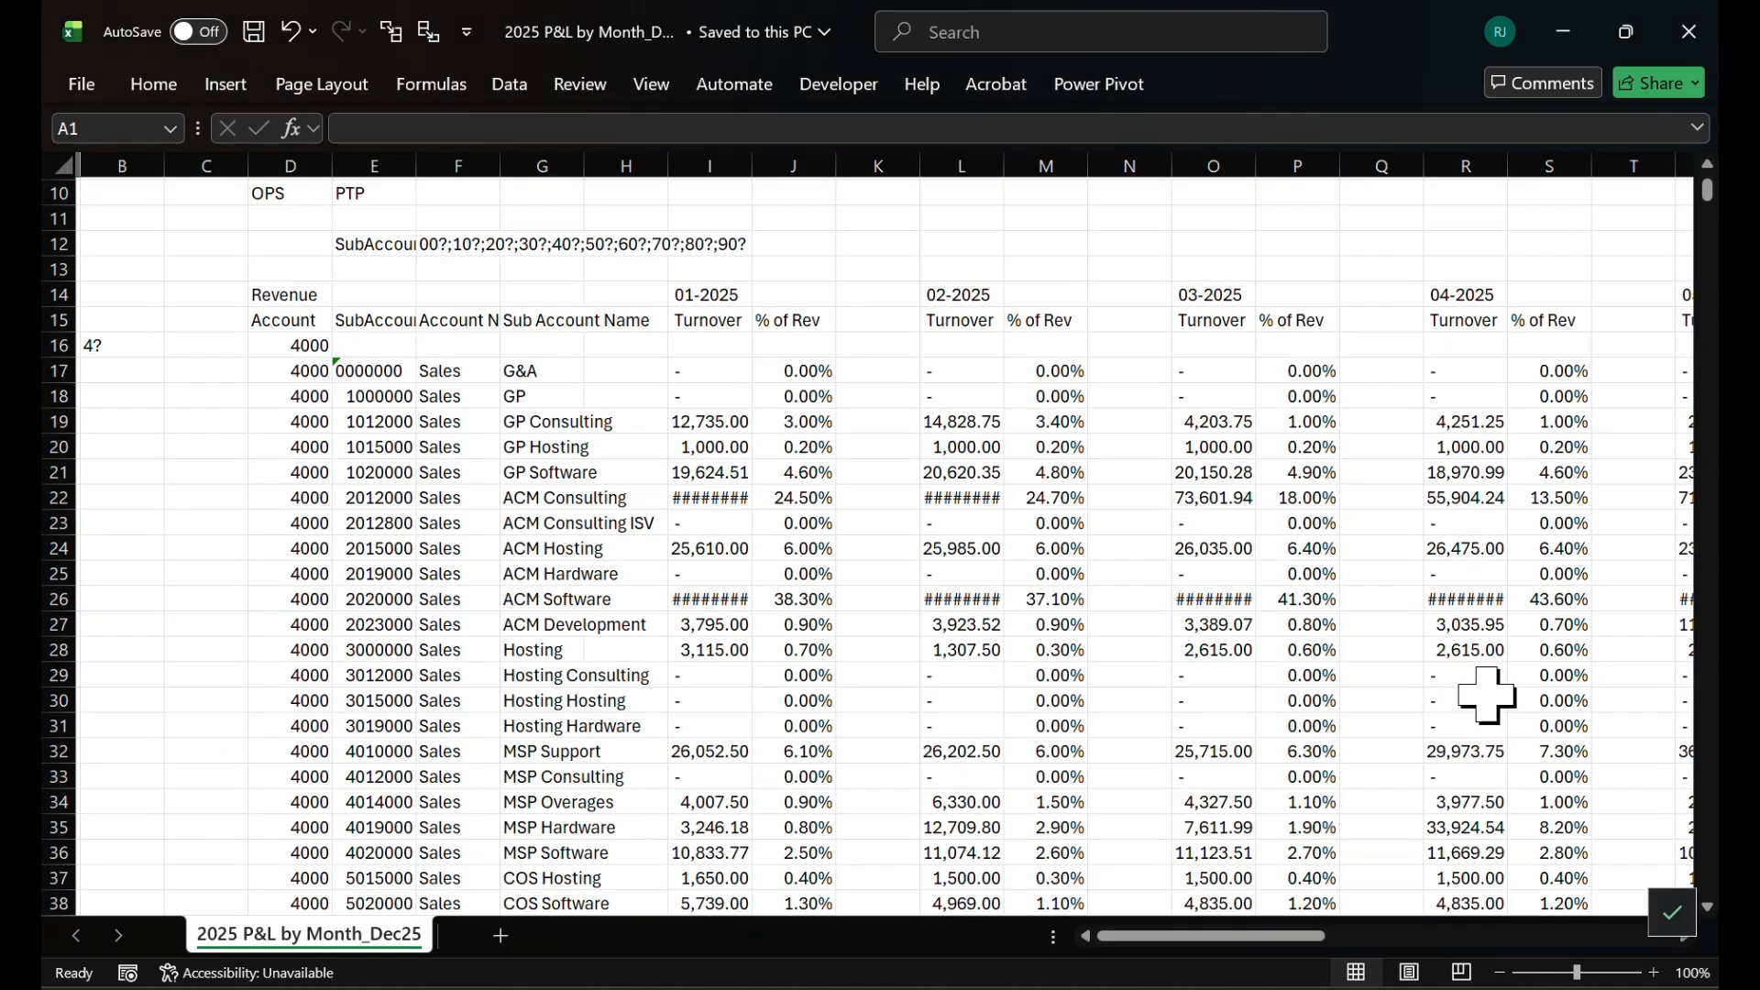
scroll(1587, 692, "right", 3)
scroll(1502, 701, "right", 3)
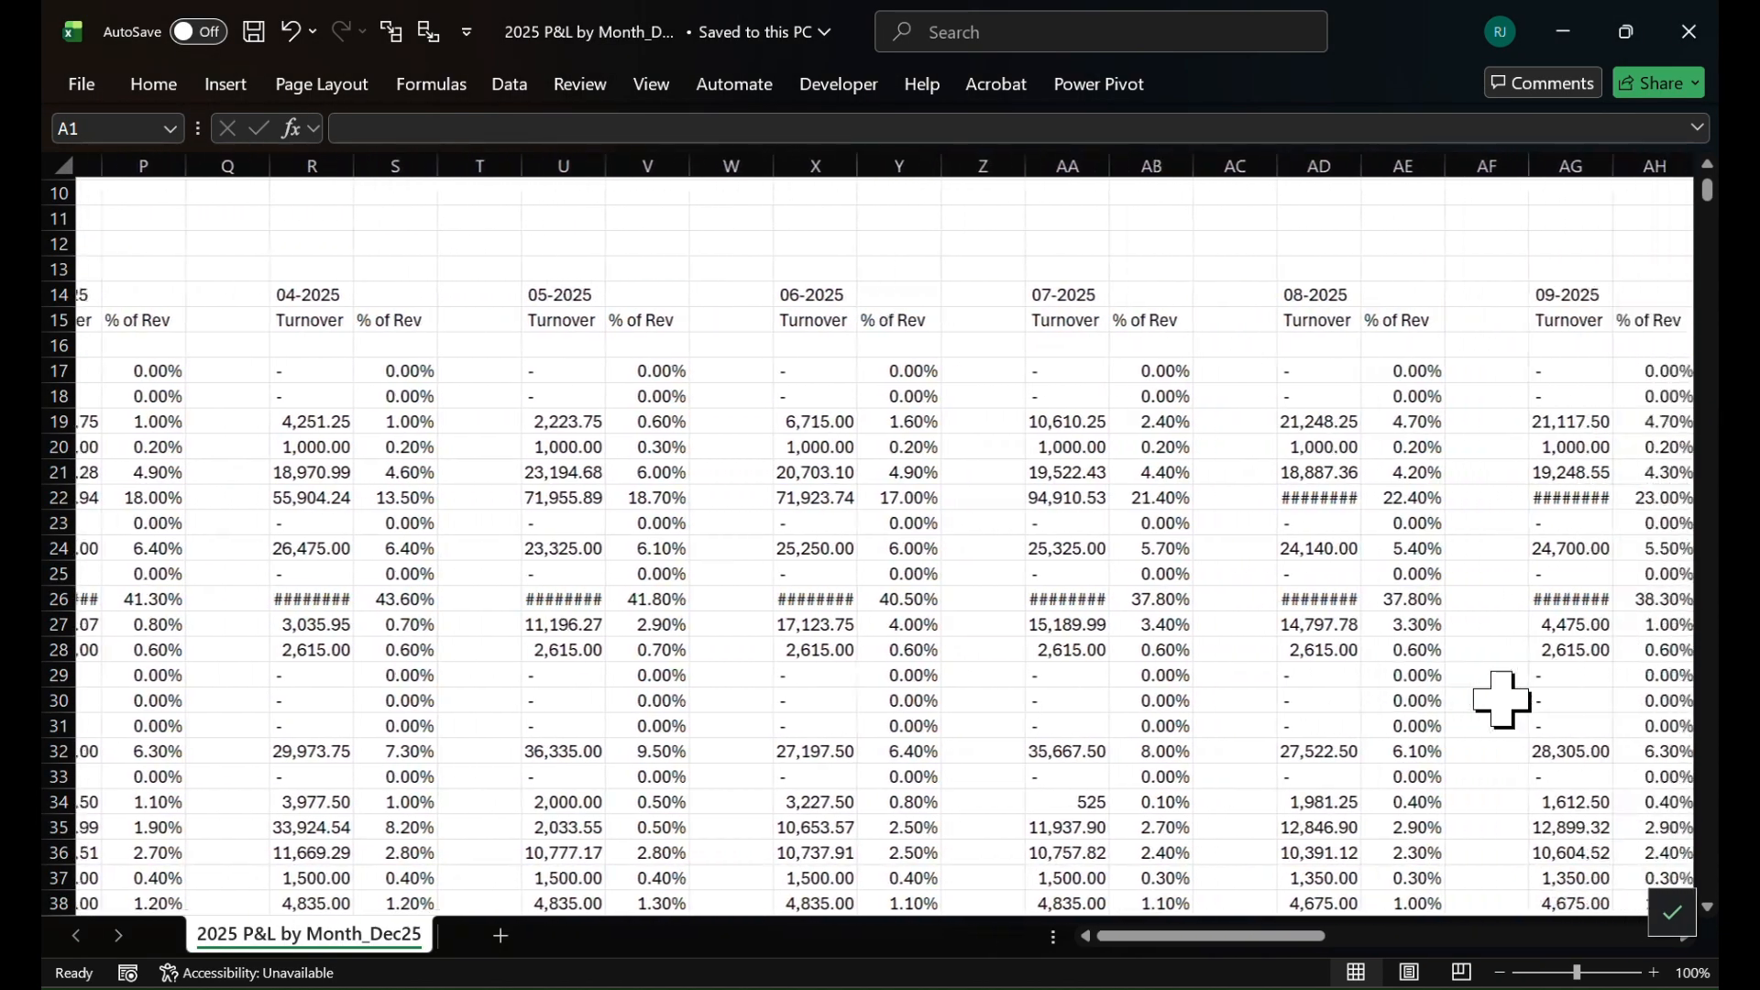
scroll(1502, 700, "down", 20)
scroll(1502, 700, "down", 20)
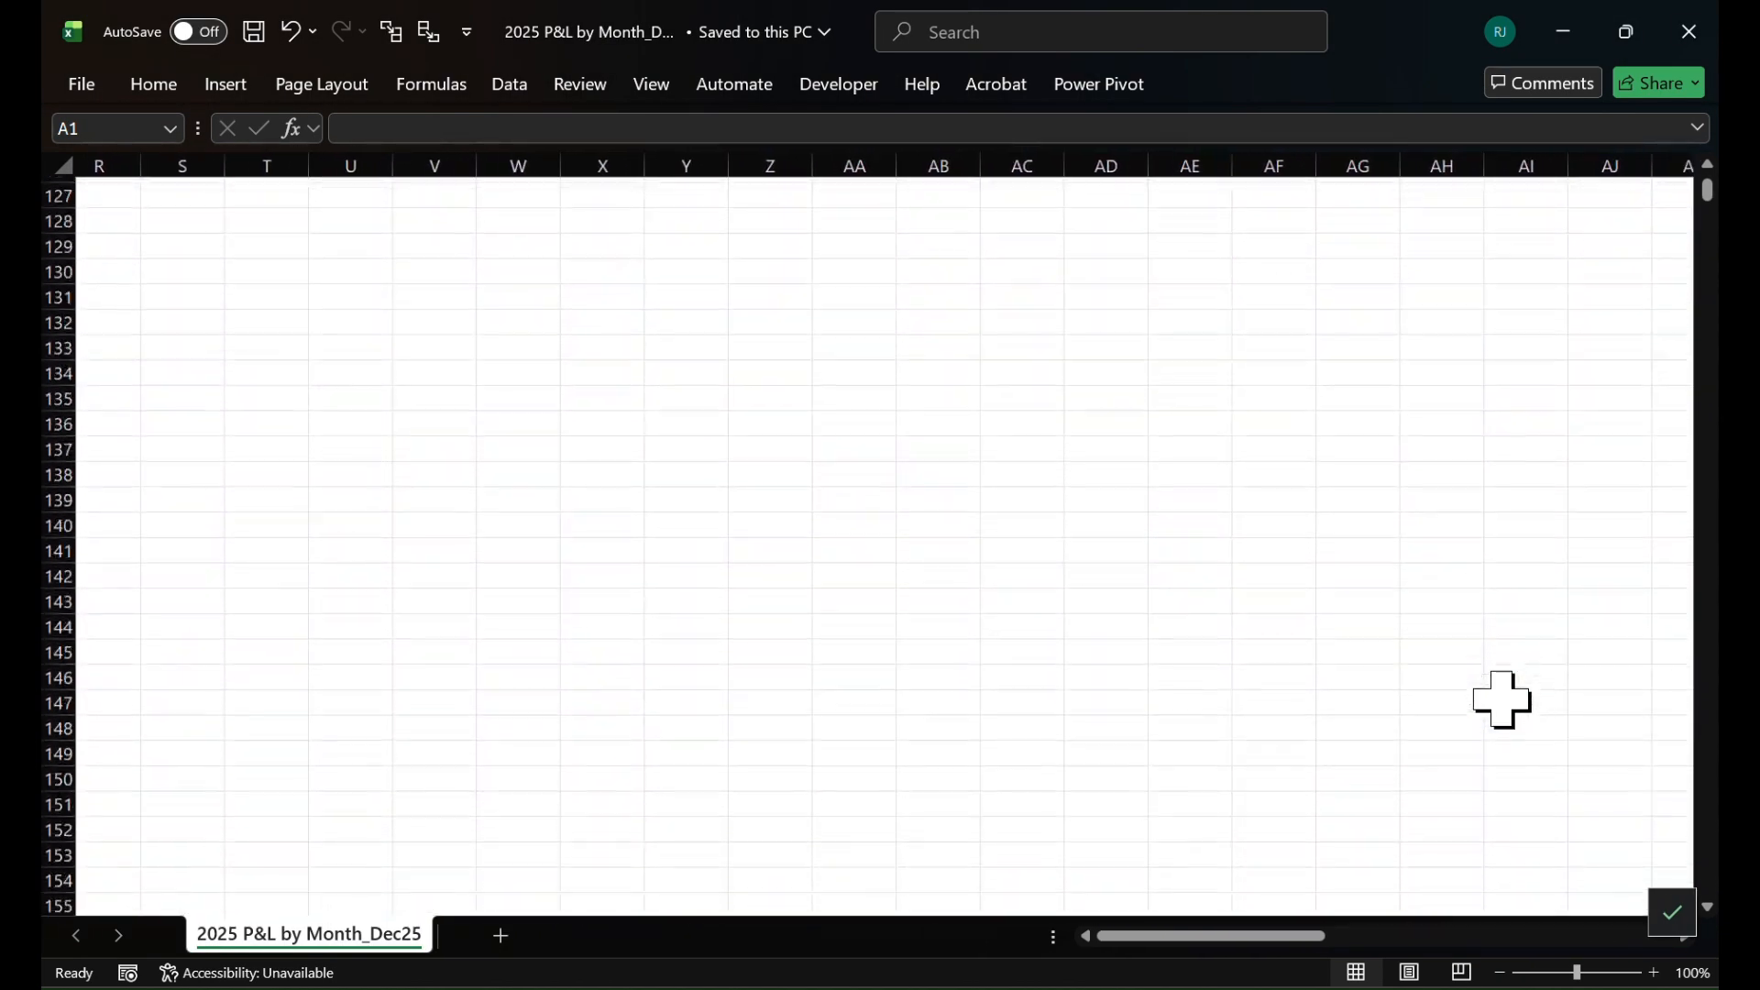
scroll(1501, 700, "down", 20)
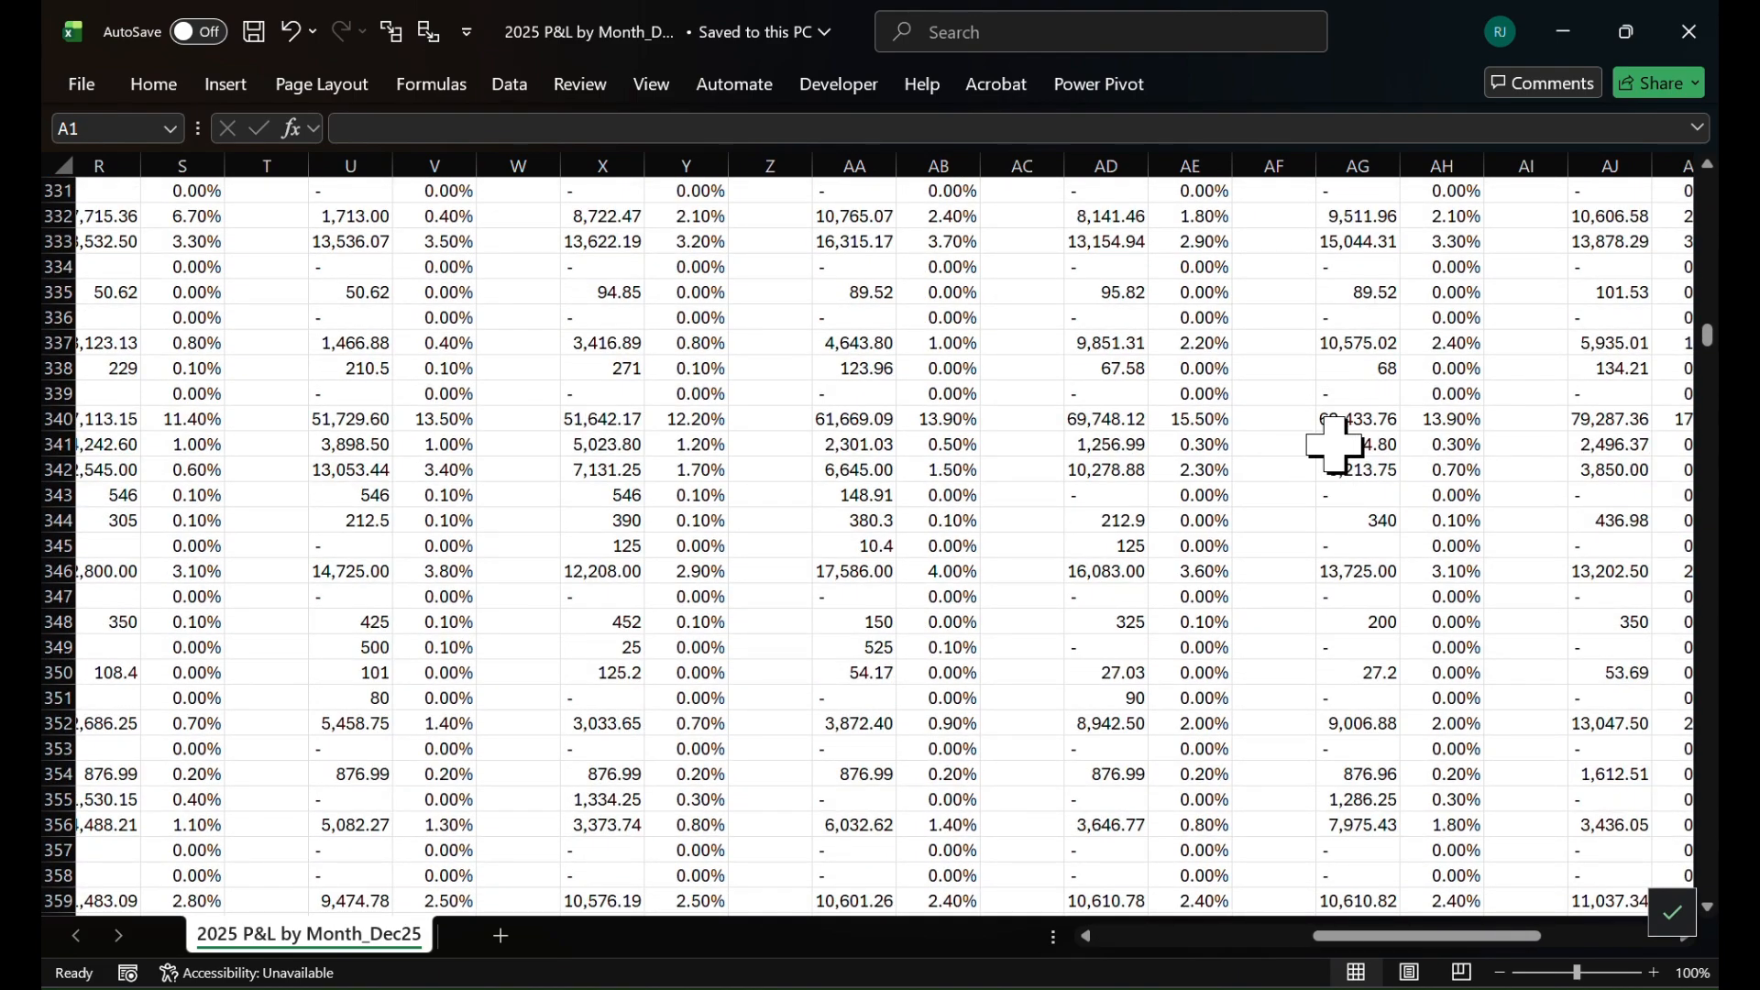
Compare the COGS and direct labor detail lines in the P&L workbook with the model's income statement down to the account check
left_click_drag(1336, 444, 1346, 513)
key("alt+Tab")
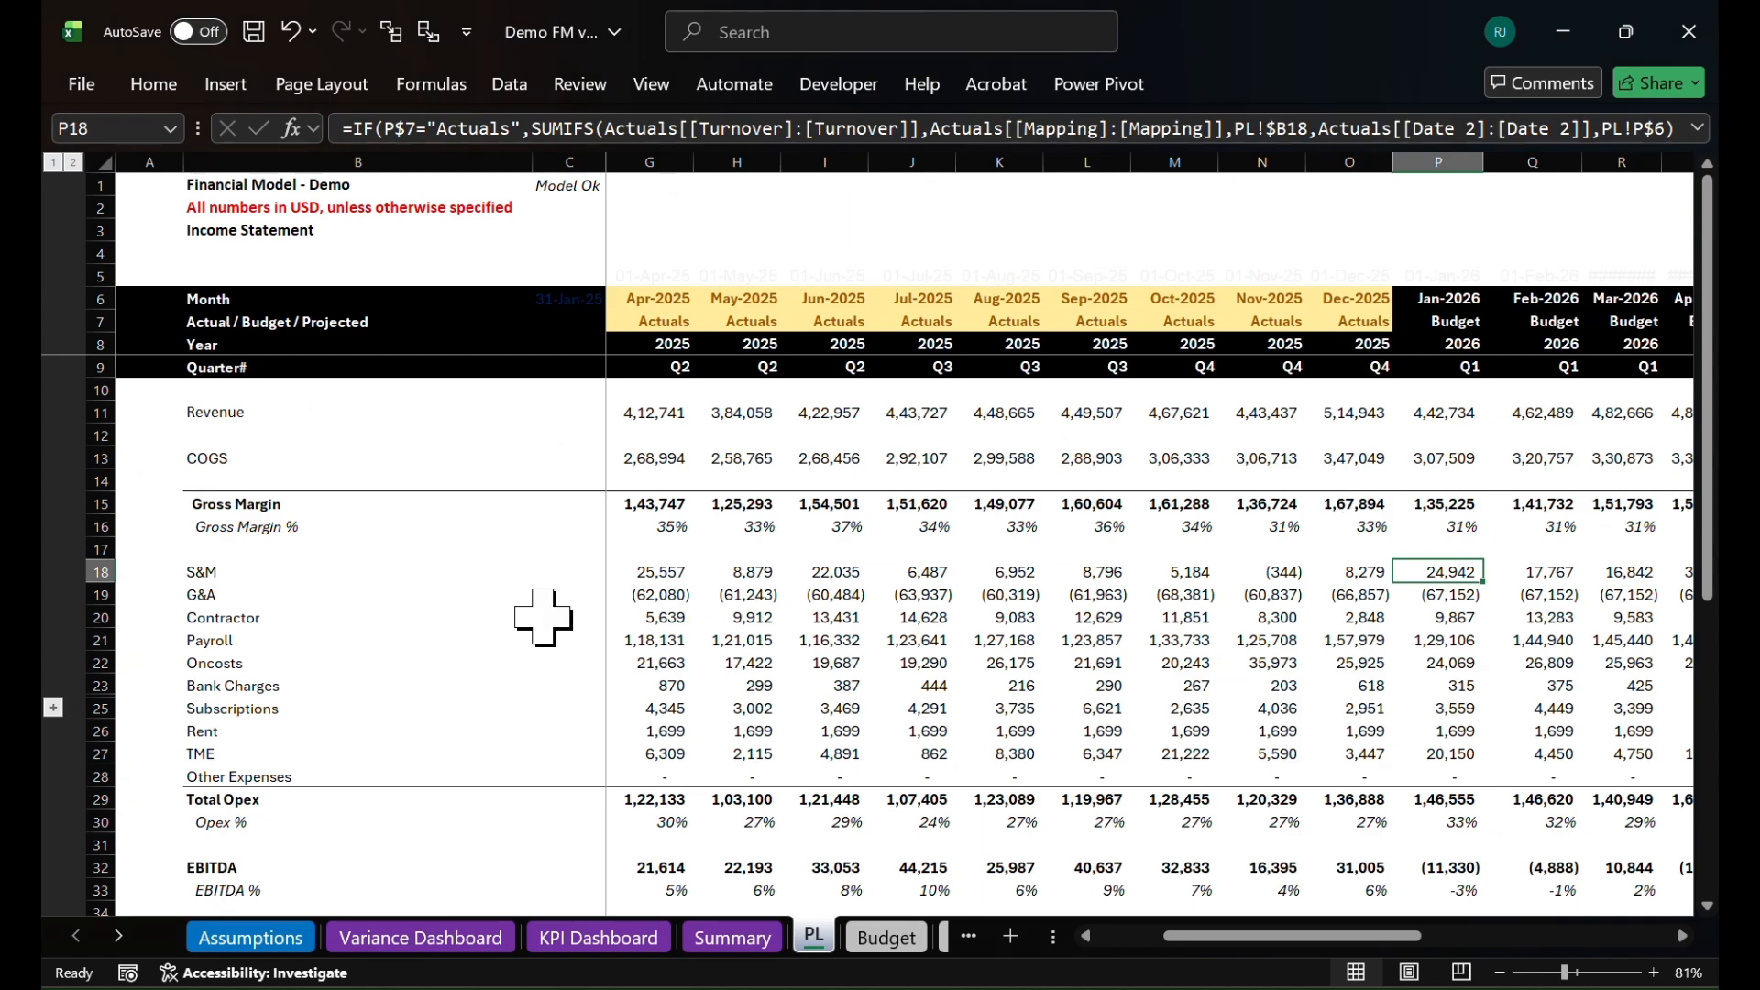
key("alt+Tab")
scroll(1109, 649, "left", 15)
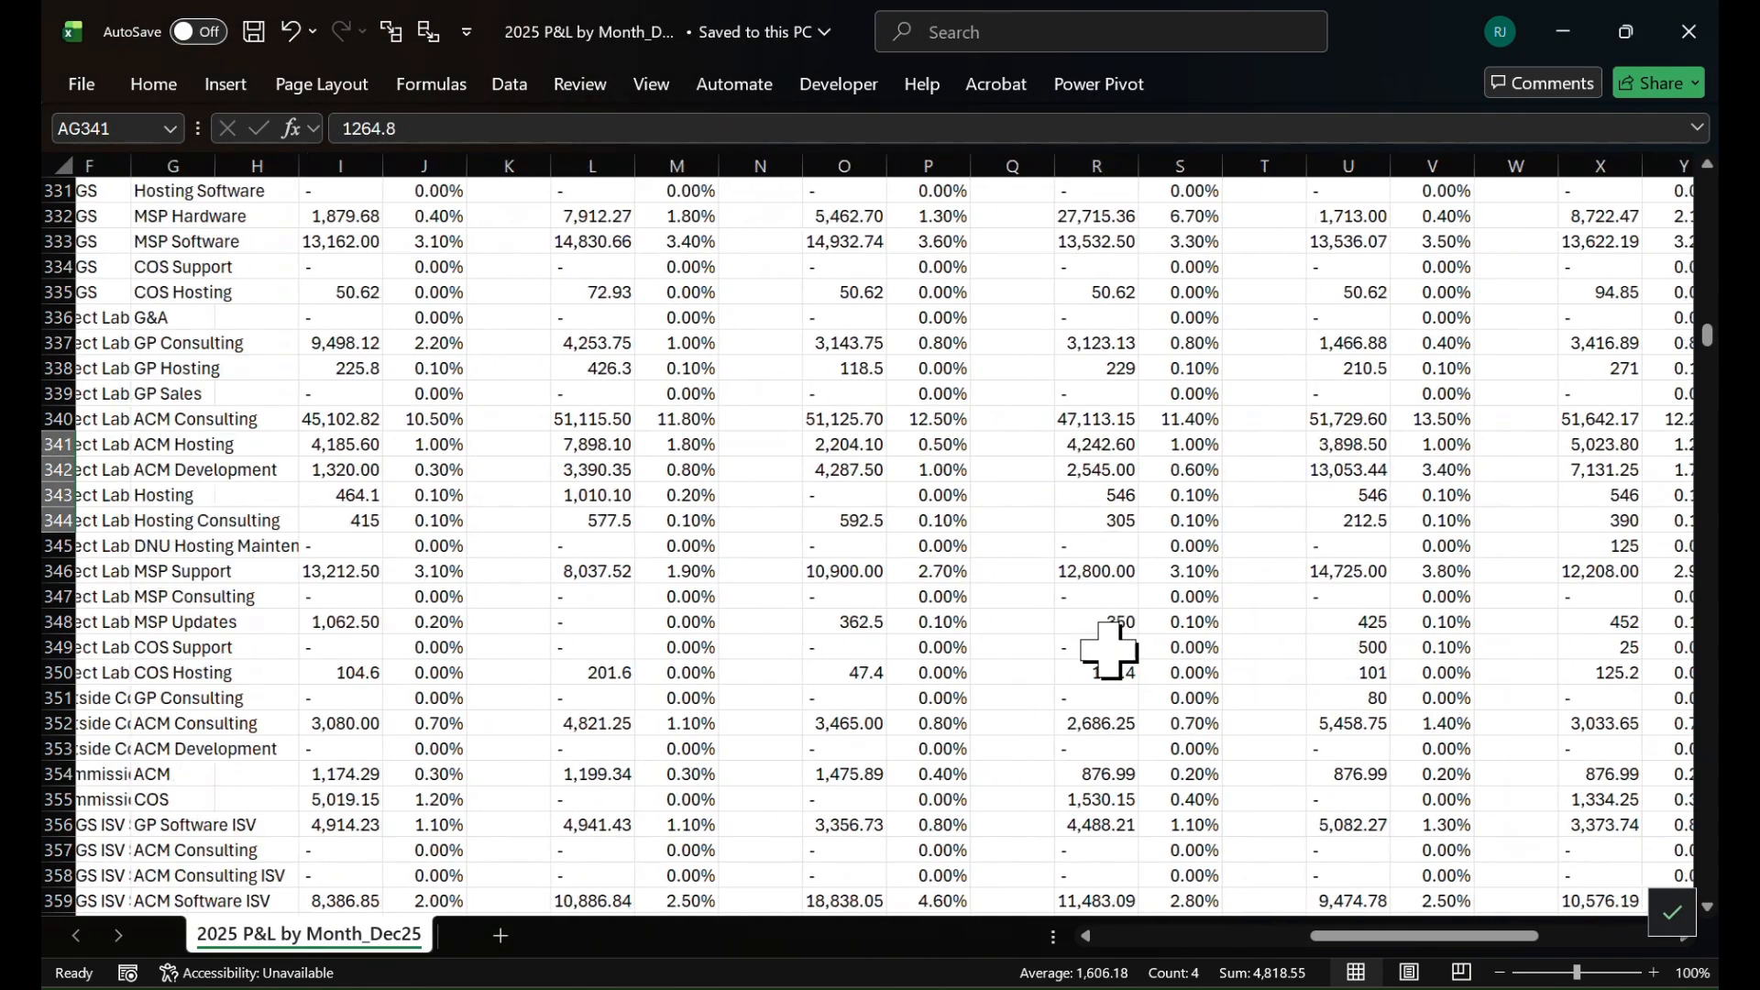
key("alt+Tab")
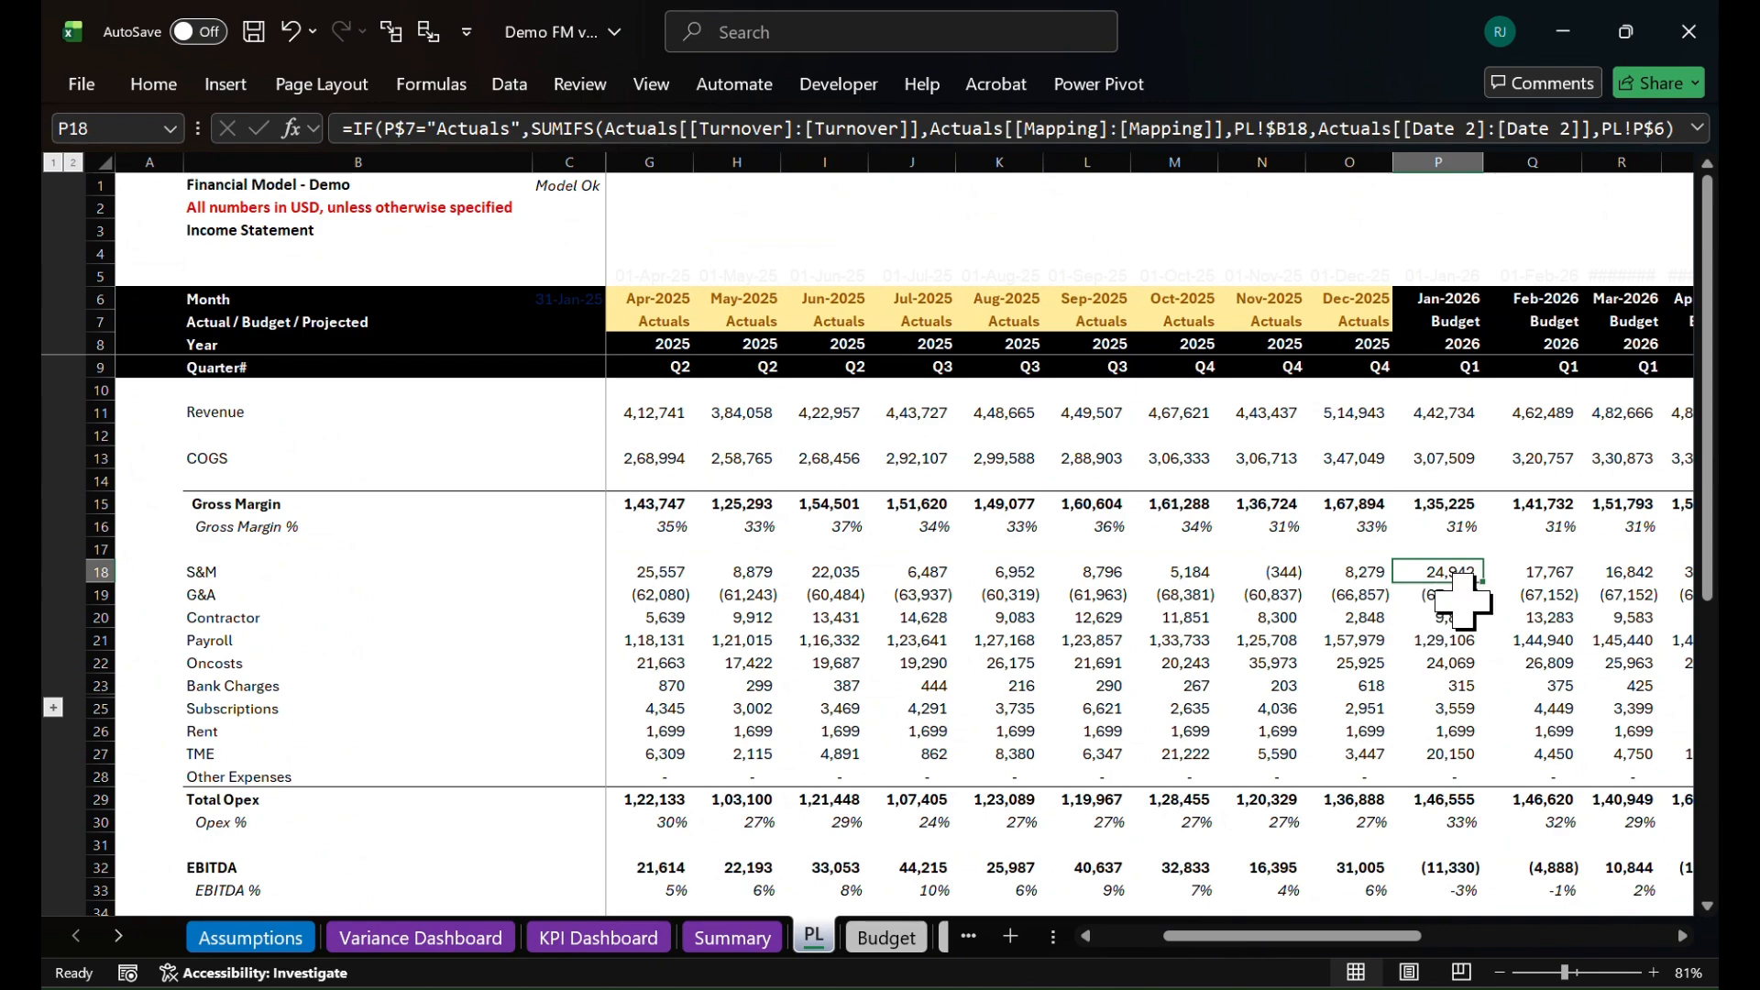
scroll(1464, 600, "down", 4)
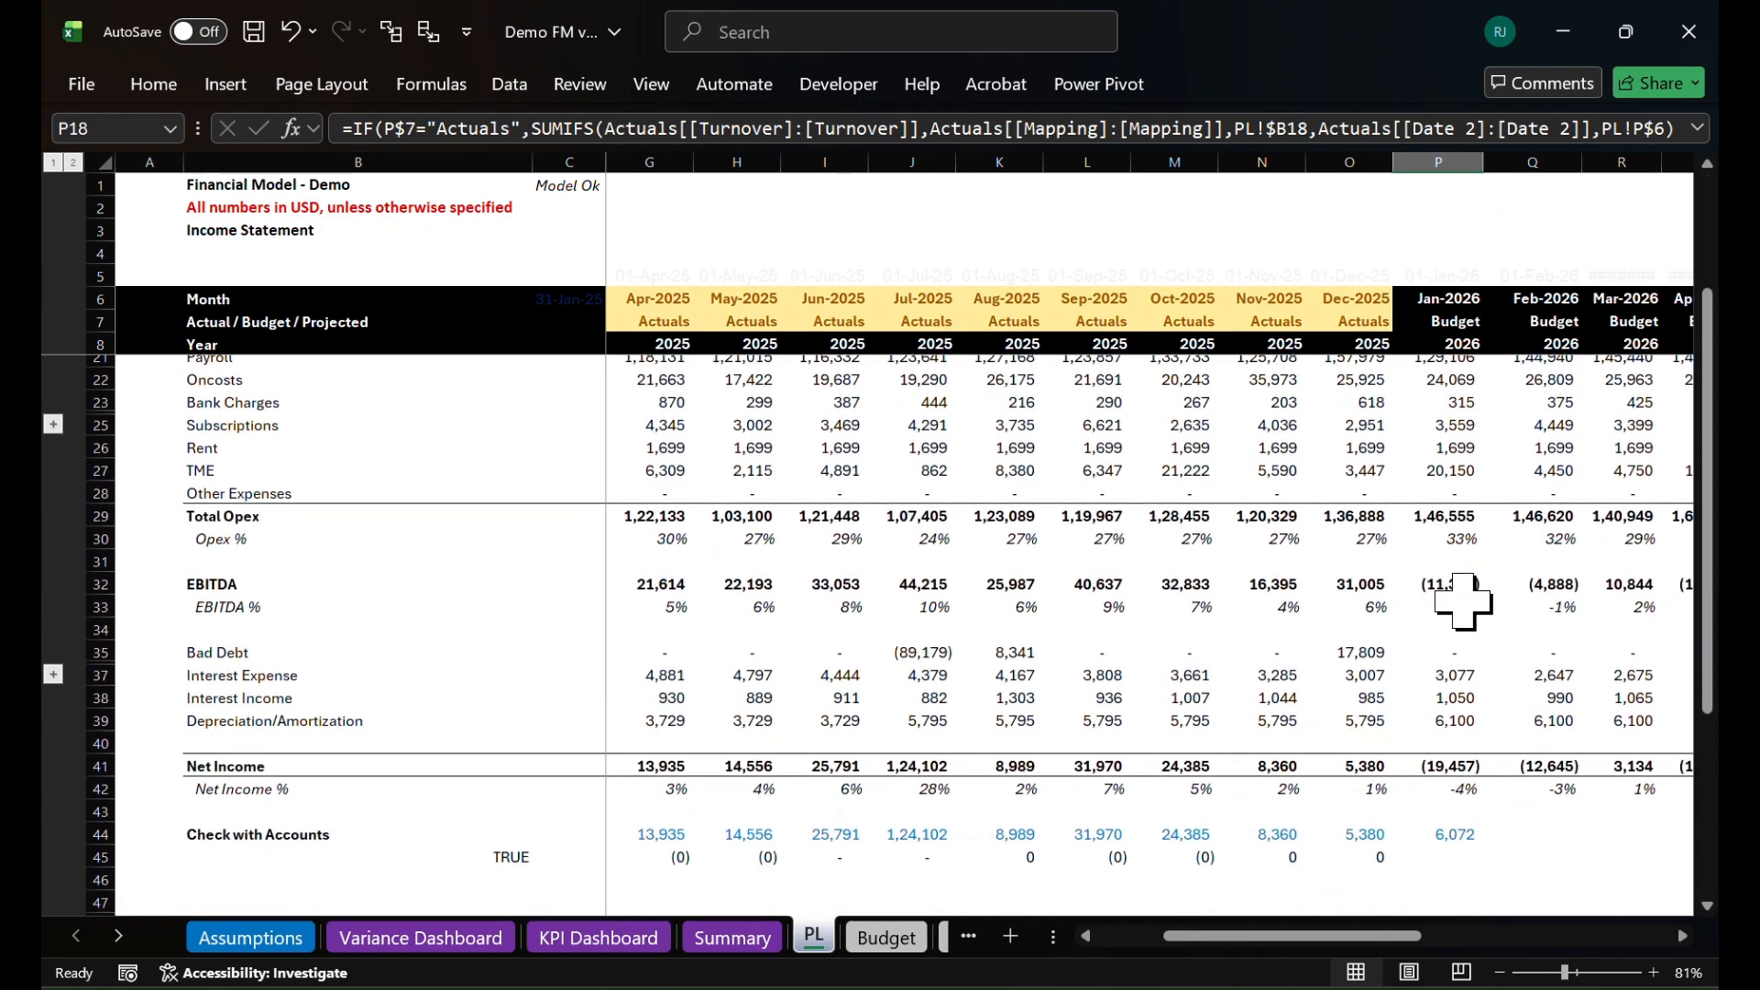
scroll(1464, 600, "up", 4)
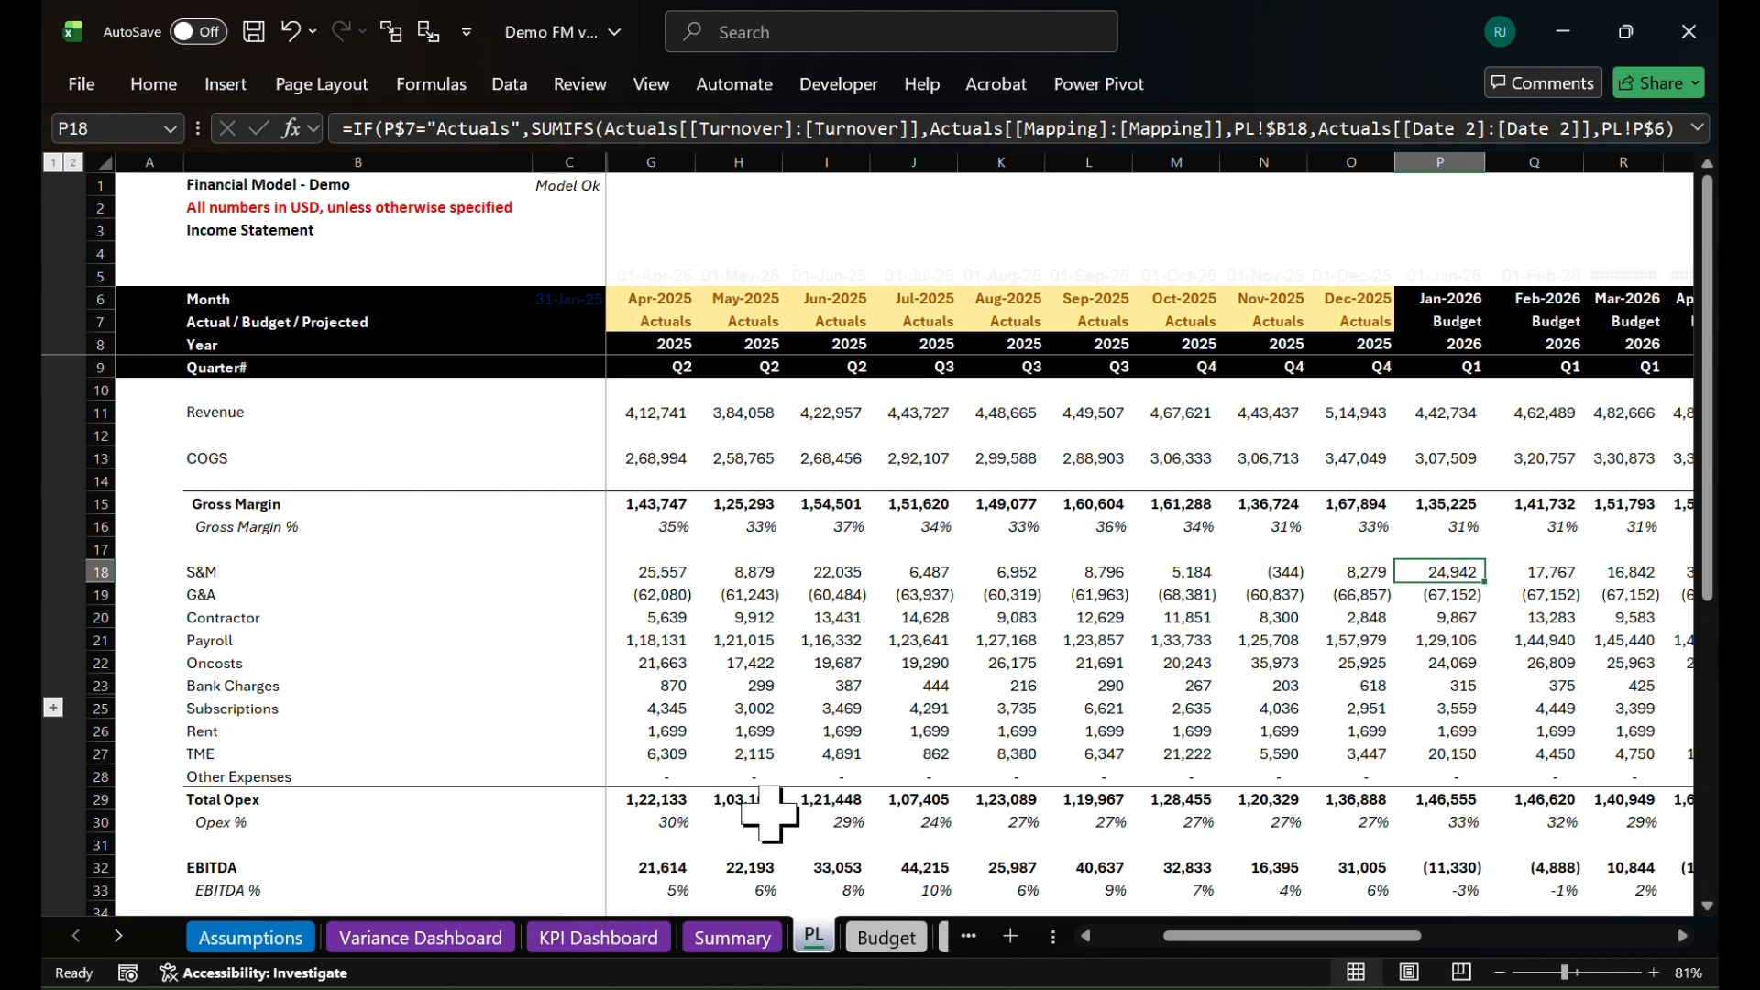
Set the "Actual Data up to" date on the Assumptions sheet to 31-01-2026
left_click(265, 938)
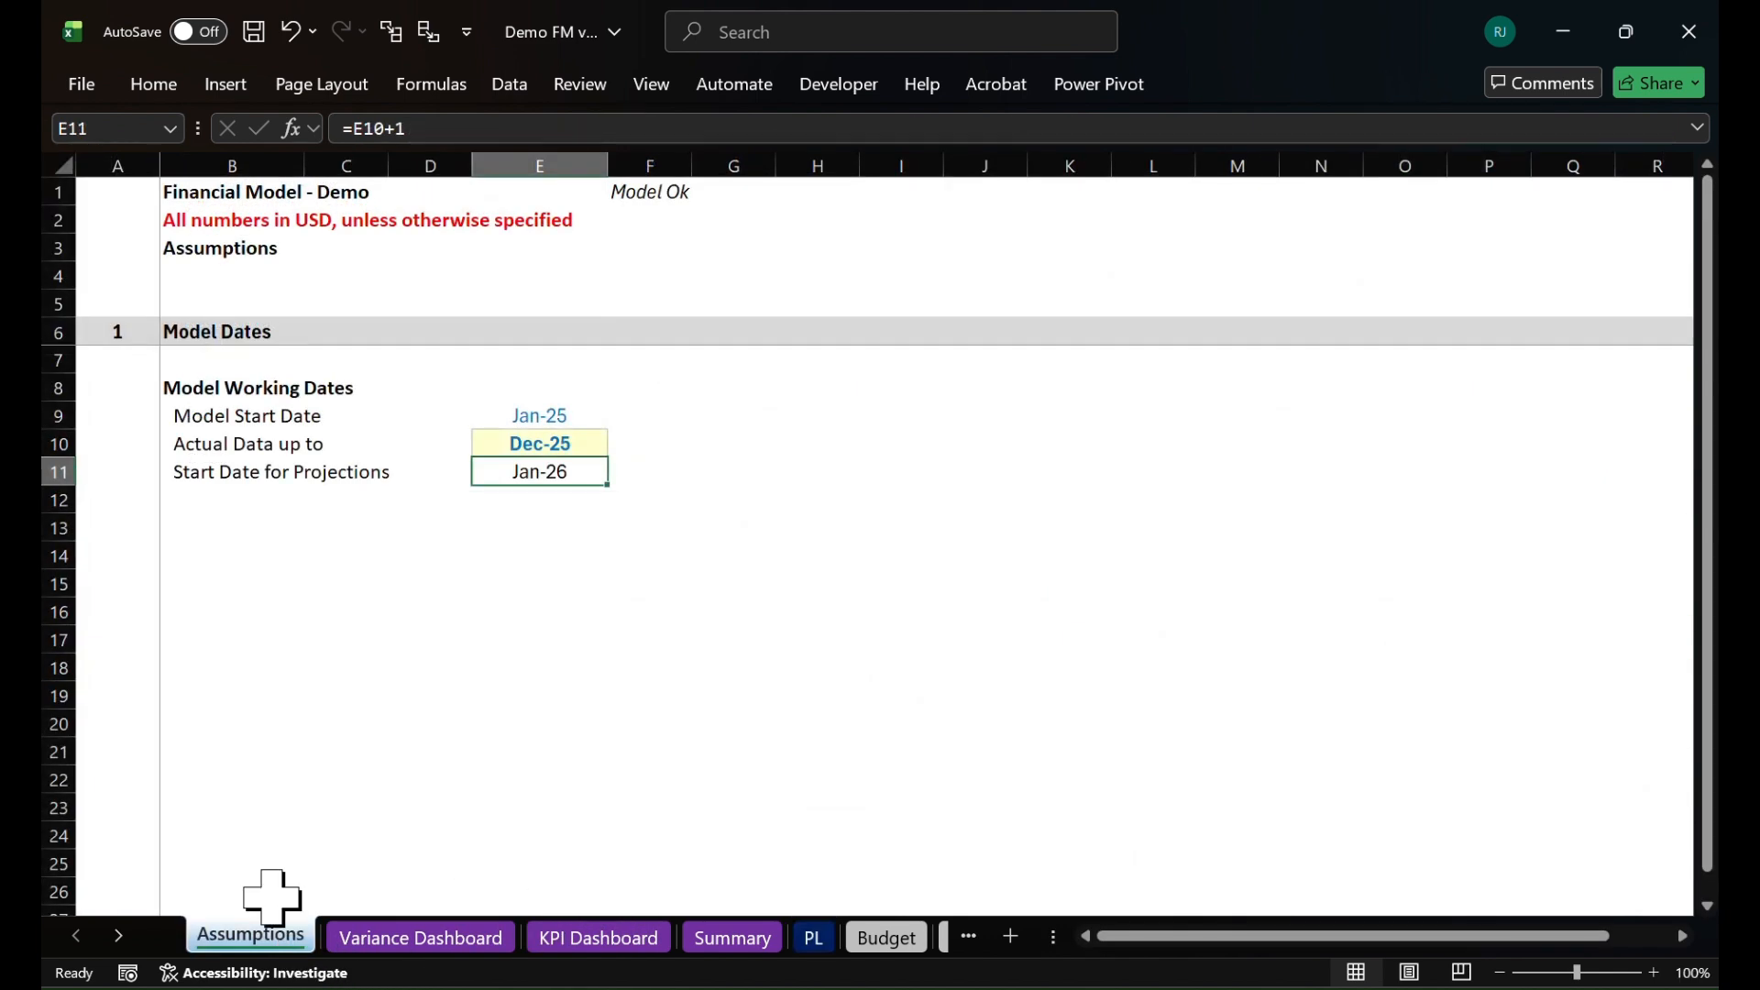
double_click(546, 447)
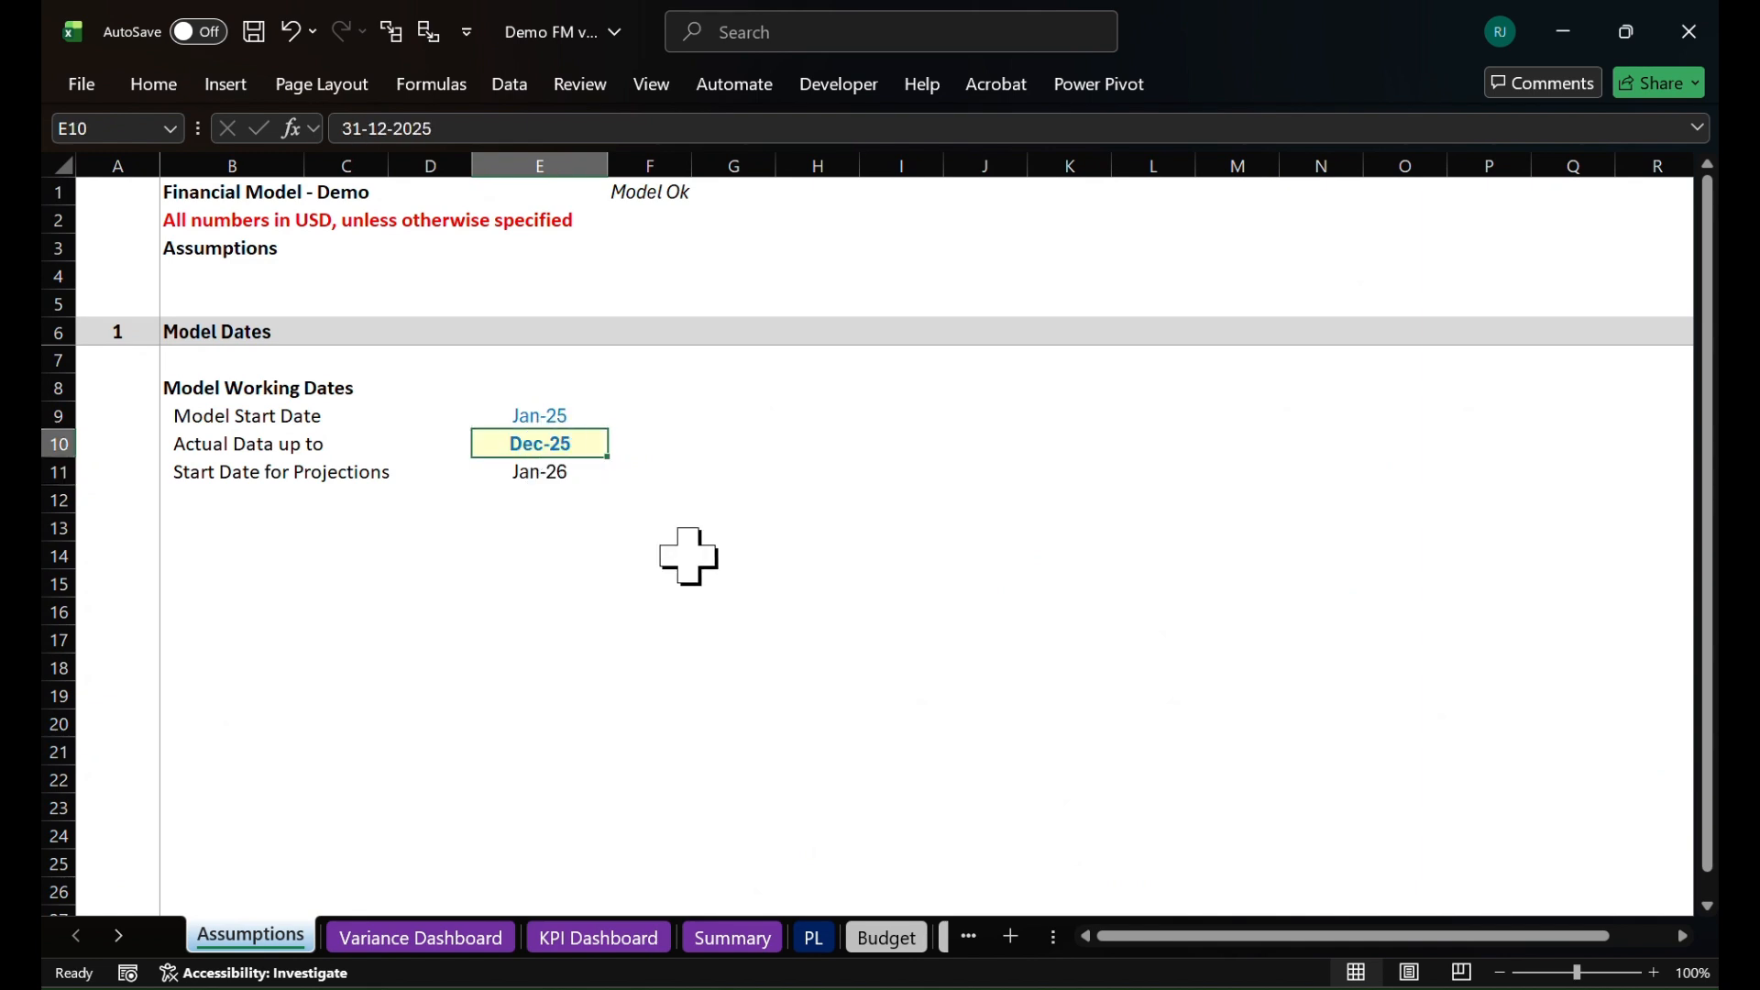
key("BackSpace")
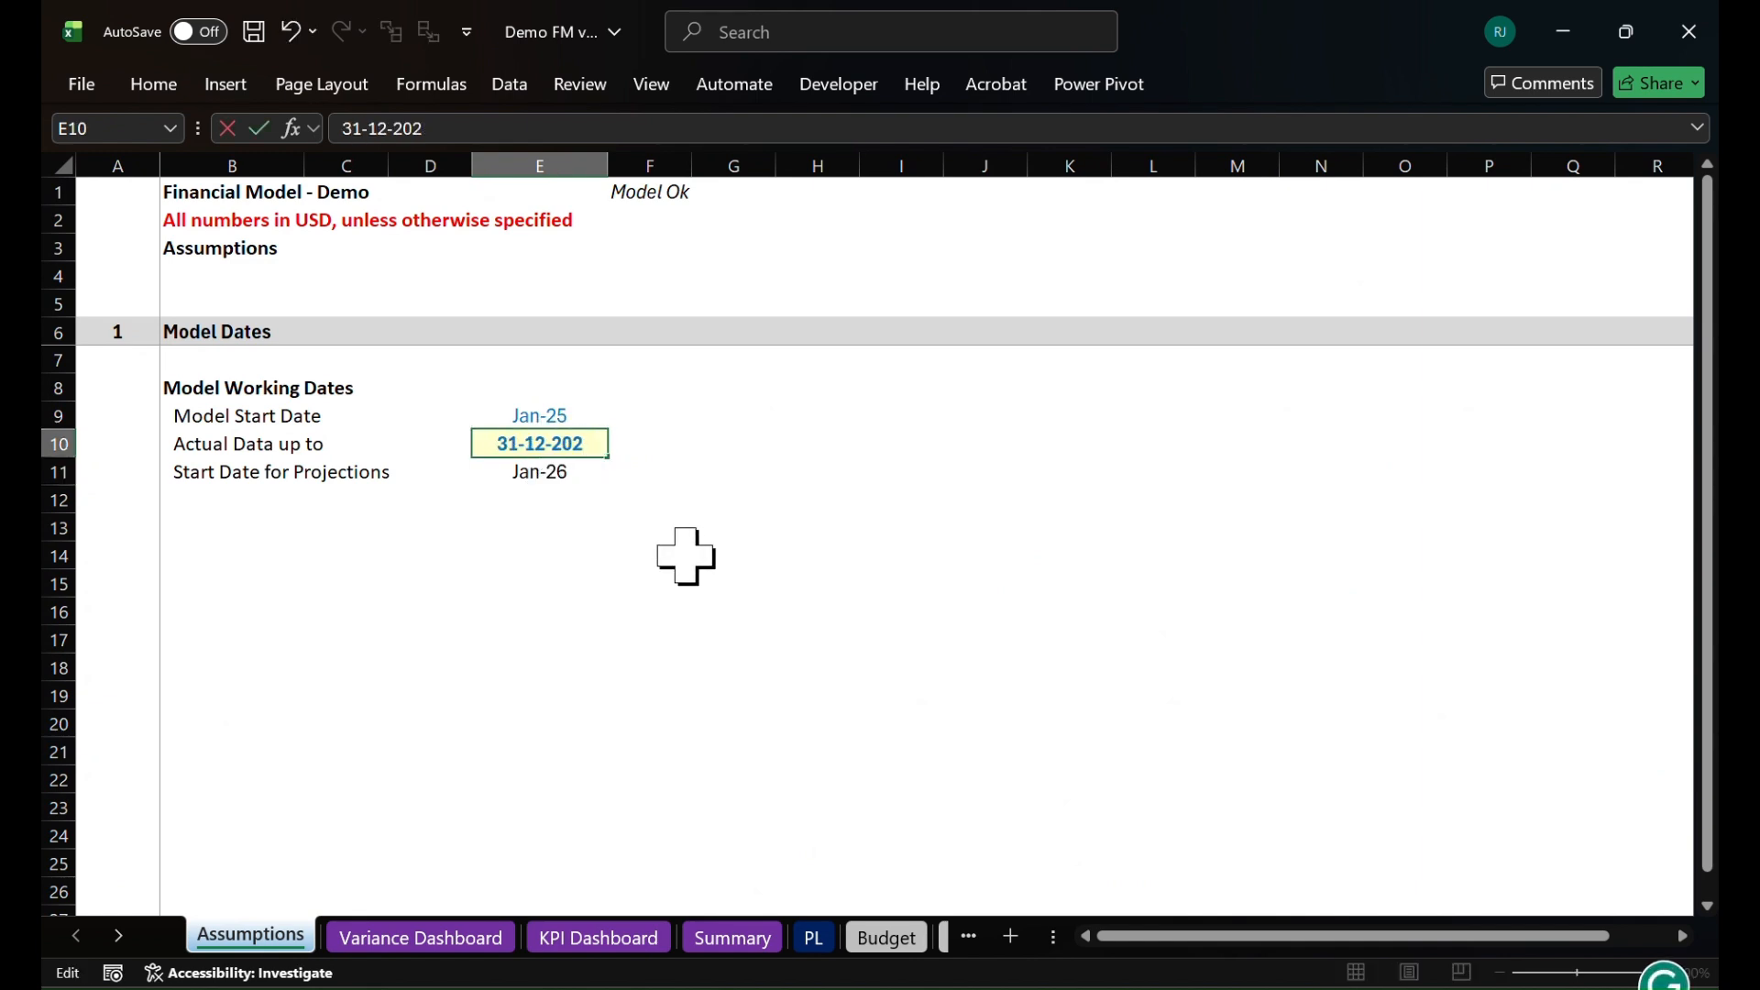
type("6")
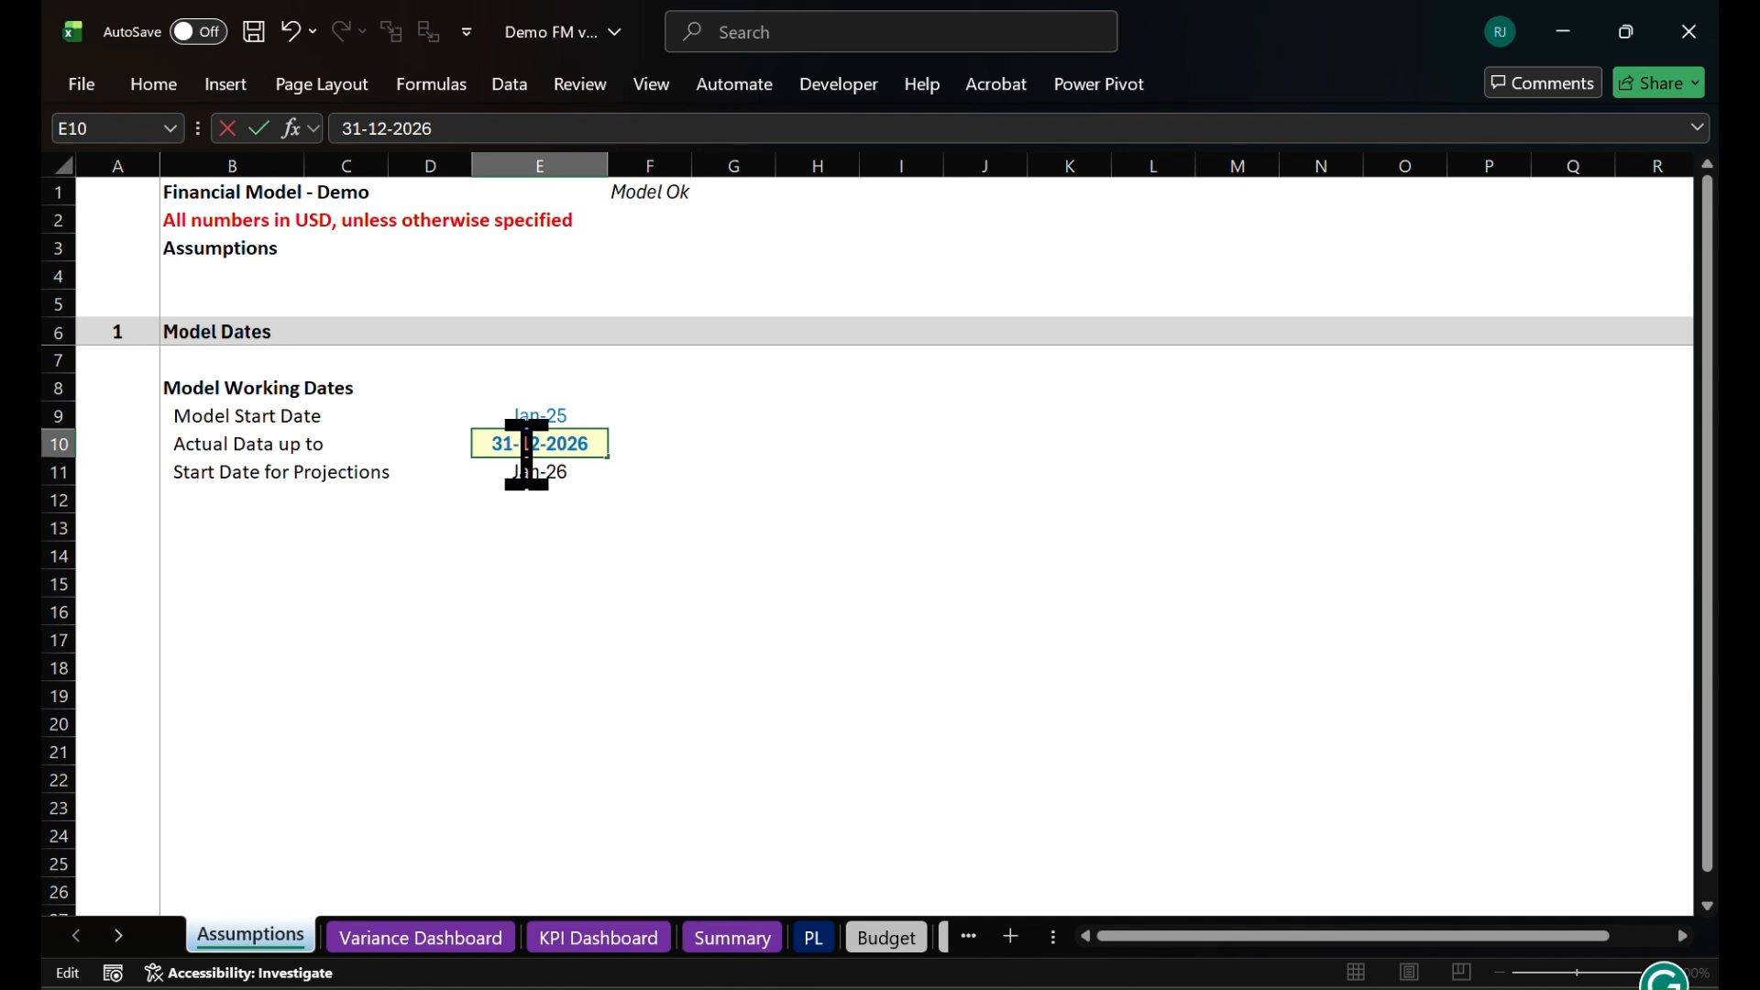
left_click(537, 443)
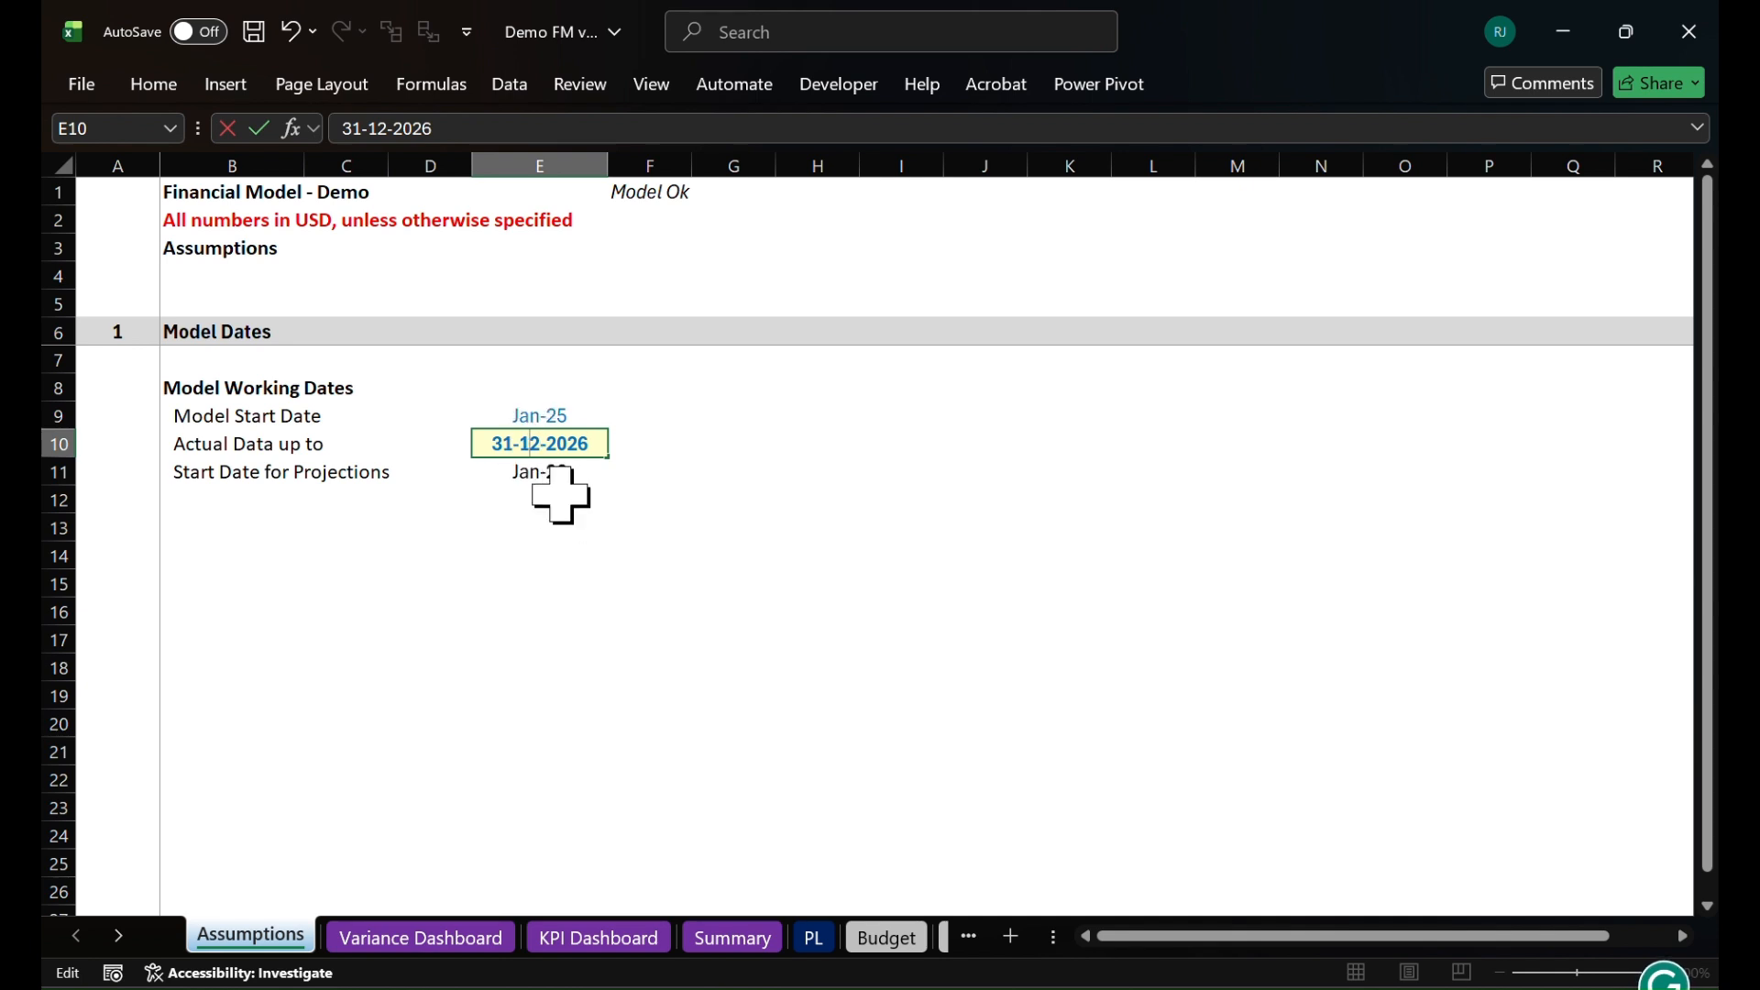
key("Delete")
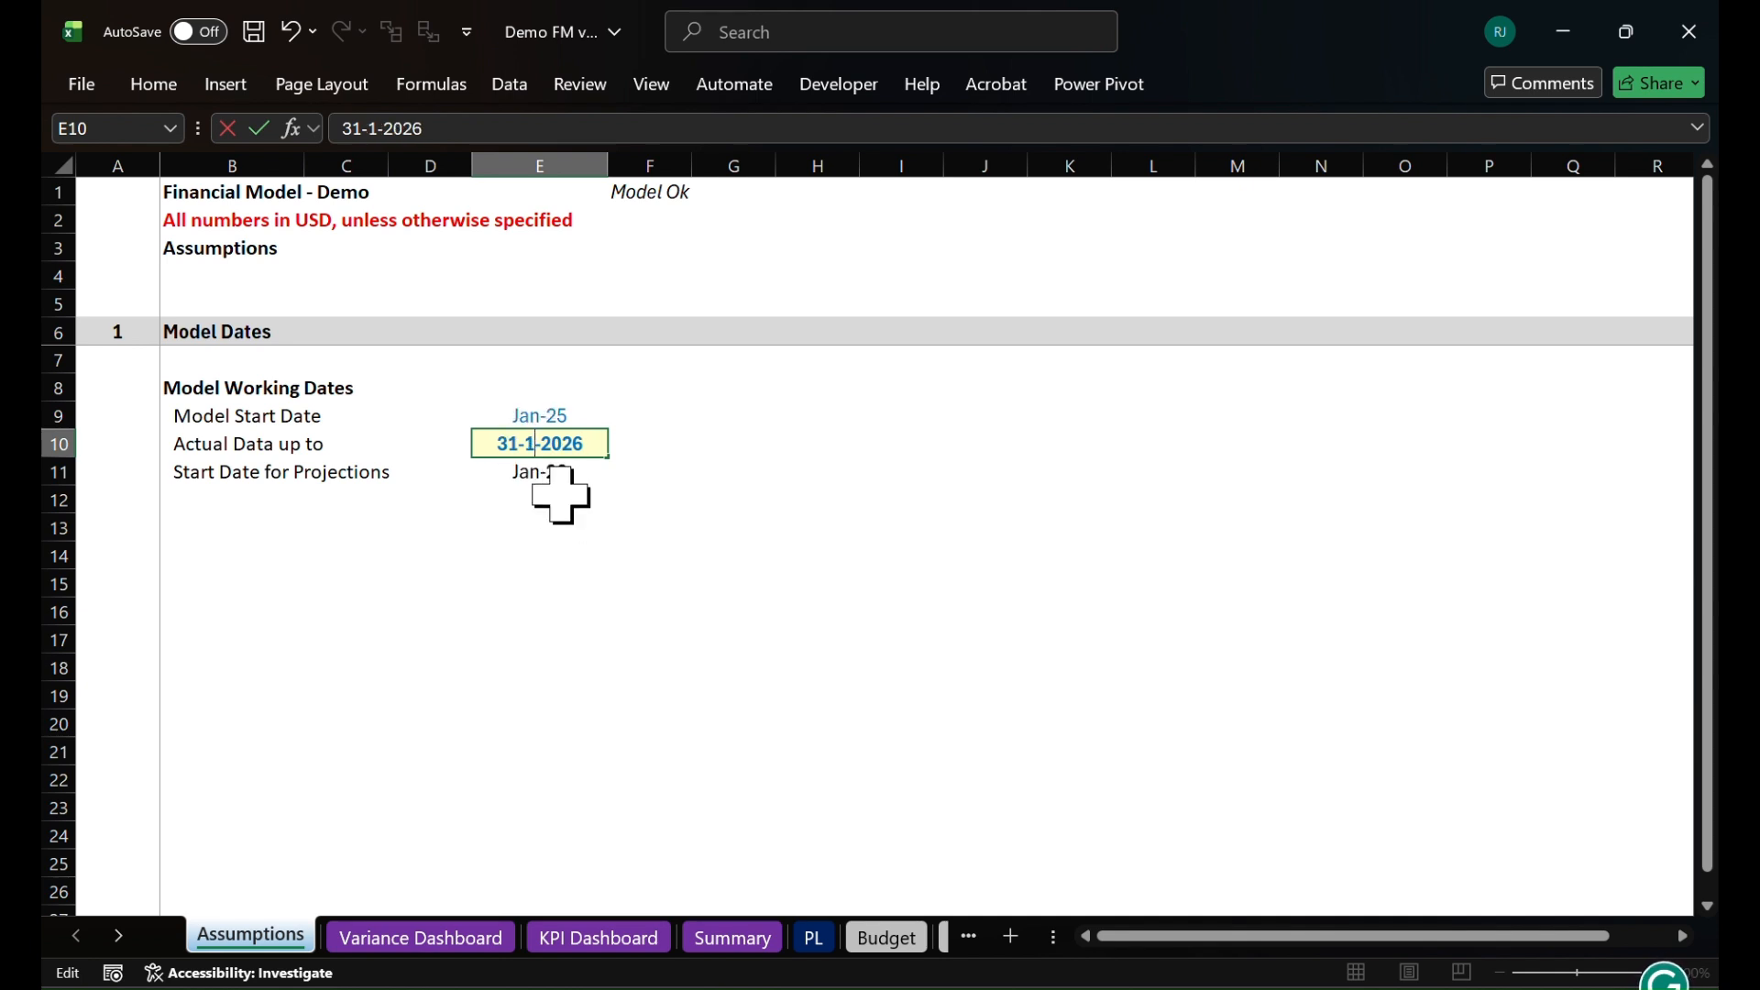
key("BackSpace")
type("0+1")
key("Return")
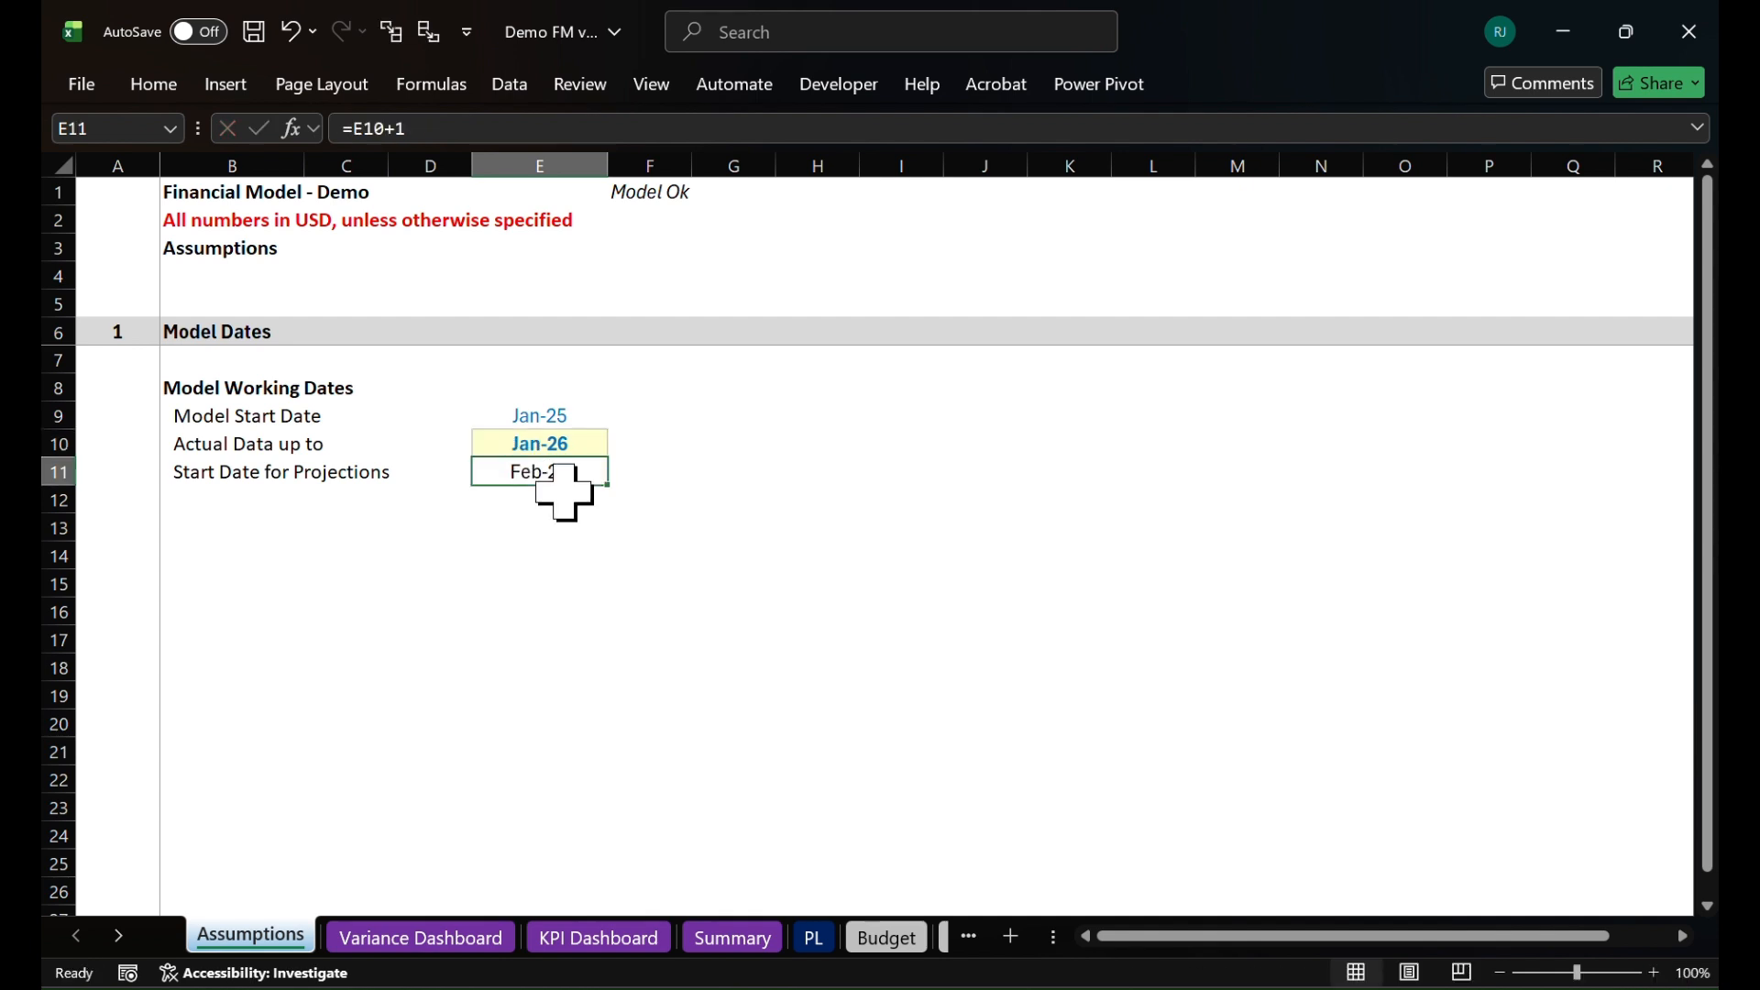
double_click(583, 444)
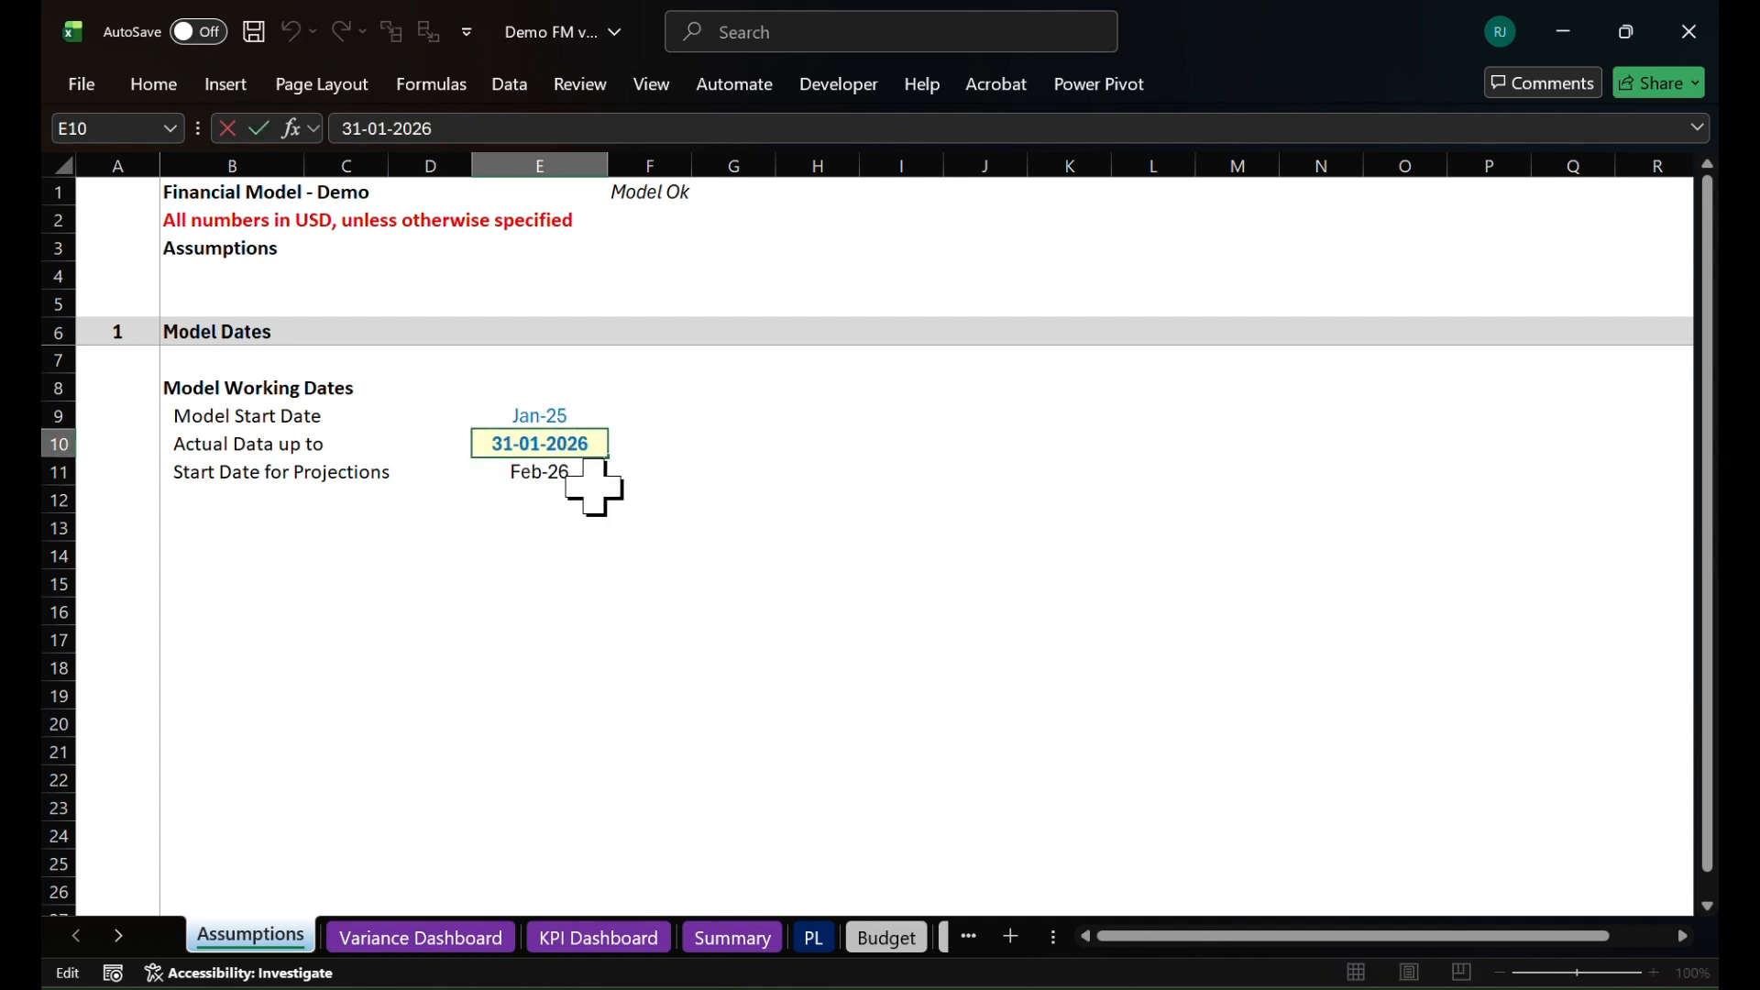
key("Return")
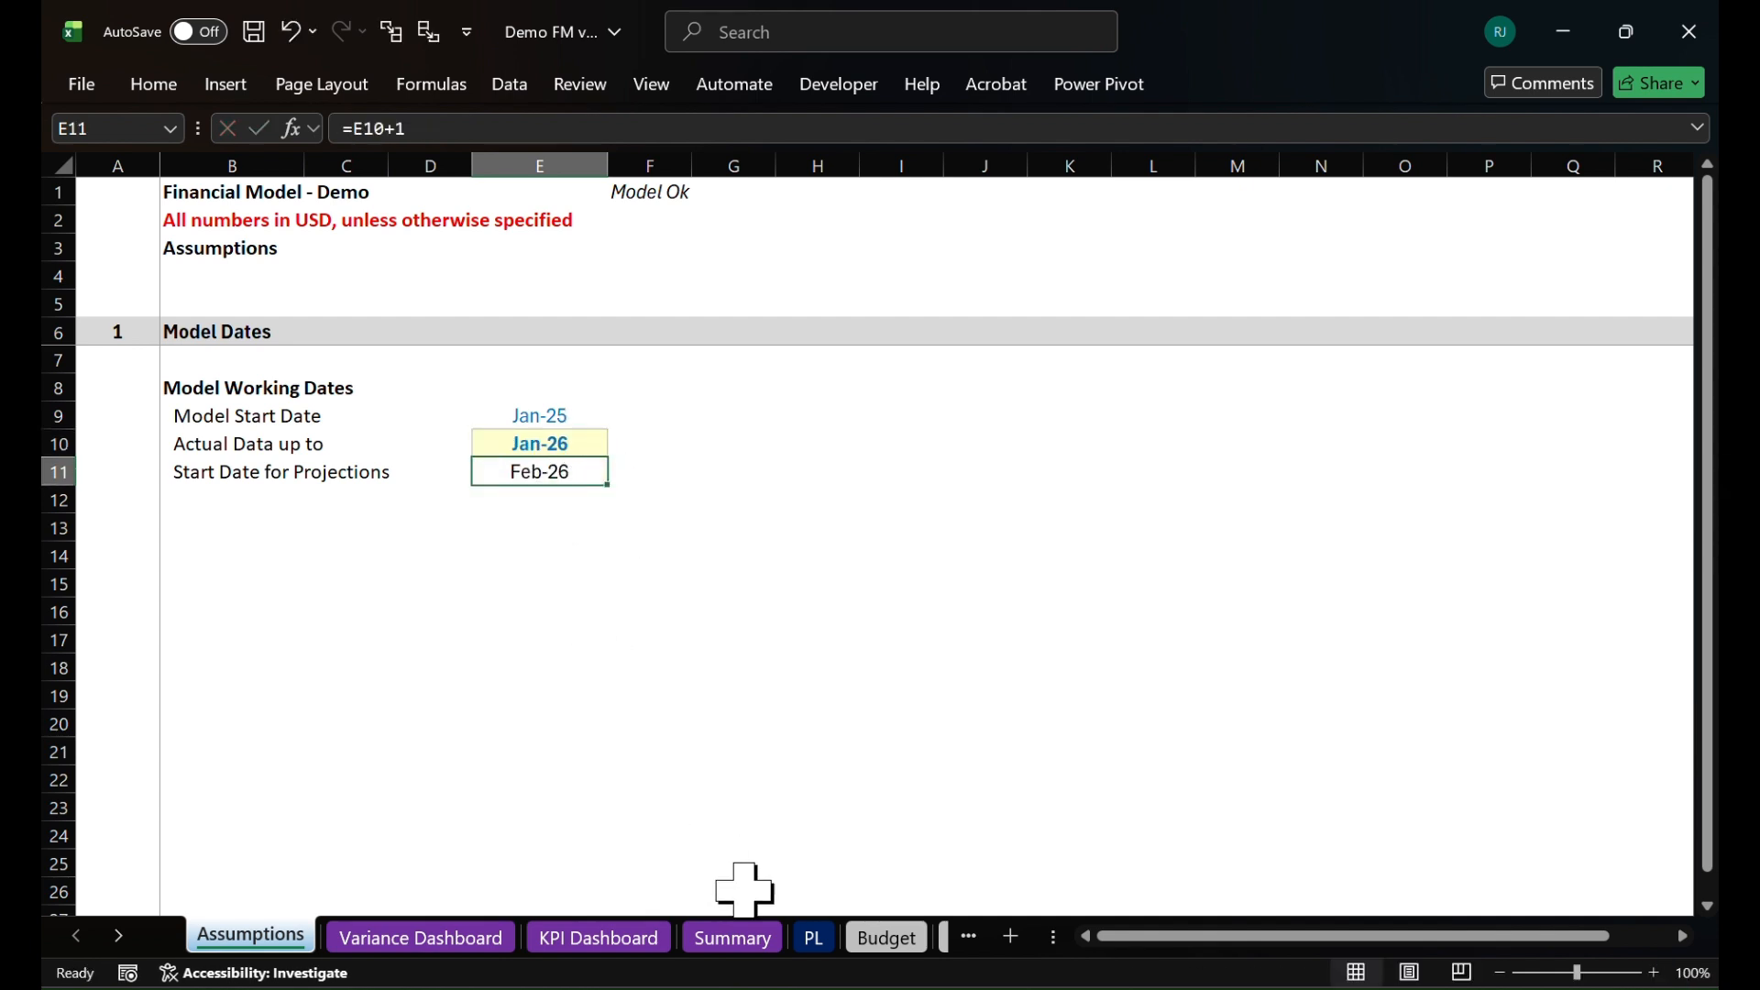
Check the Jan-2026 column and its actual/budget label on the PL sheet
left_click(814, 937)
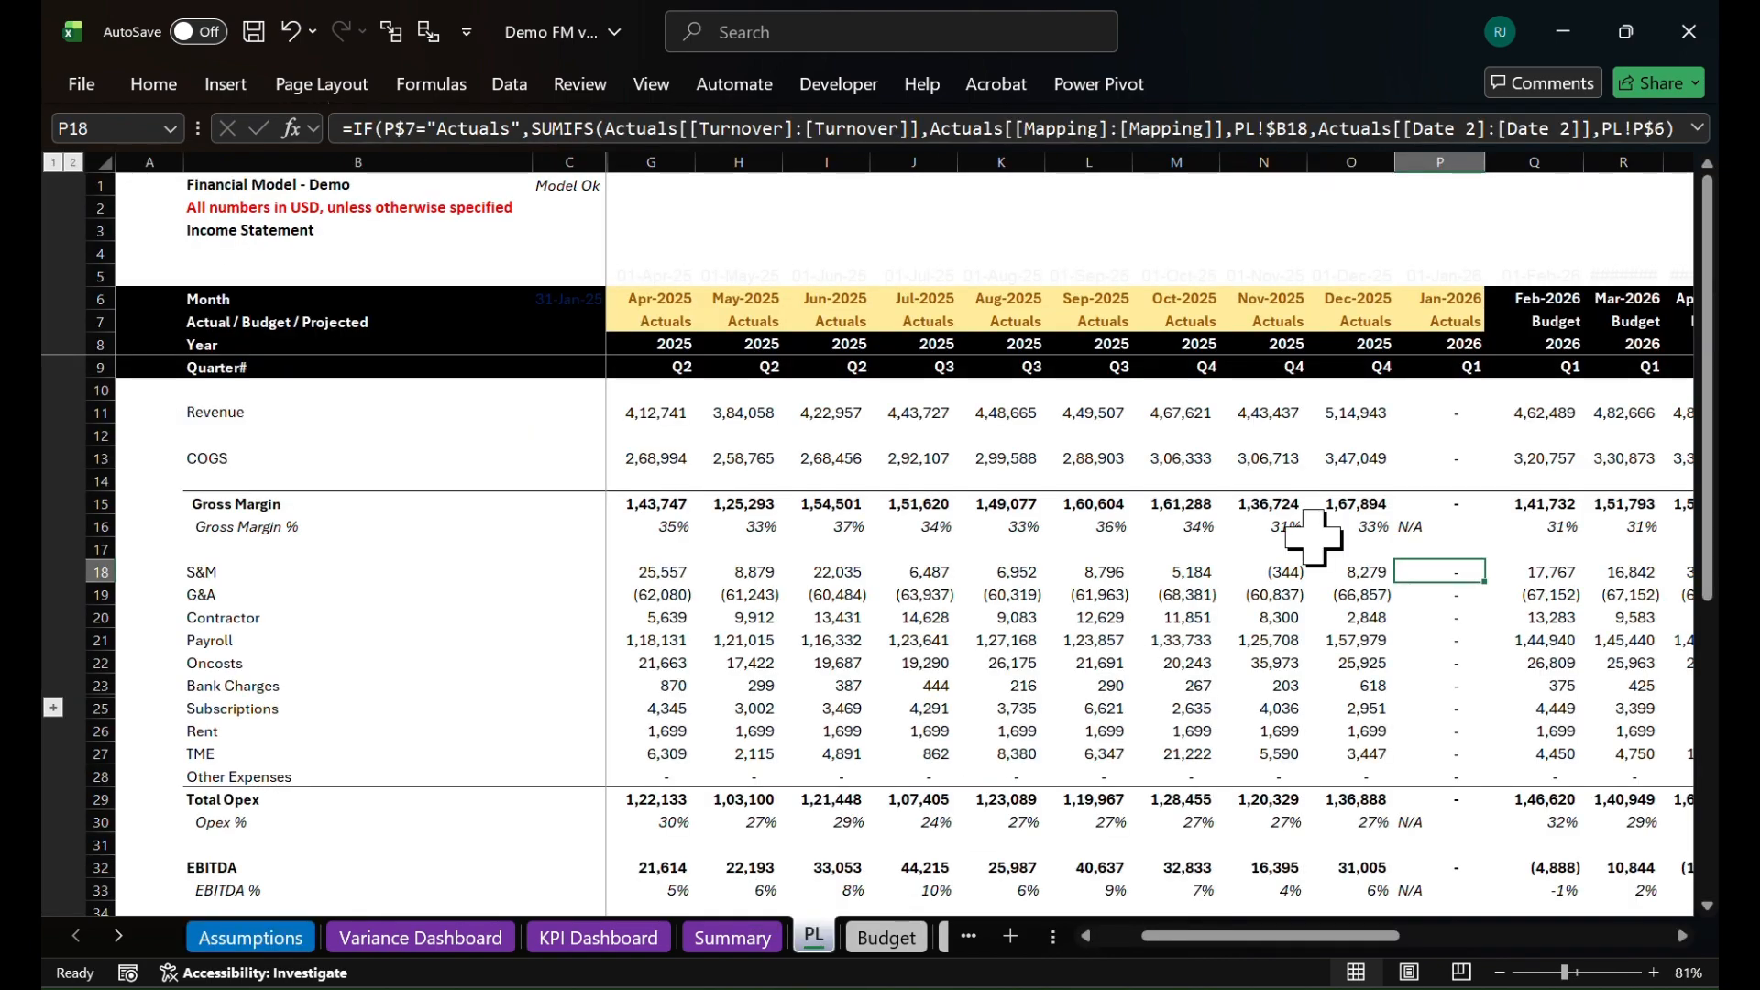
scroll(1430, 495, "up", 1)
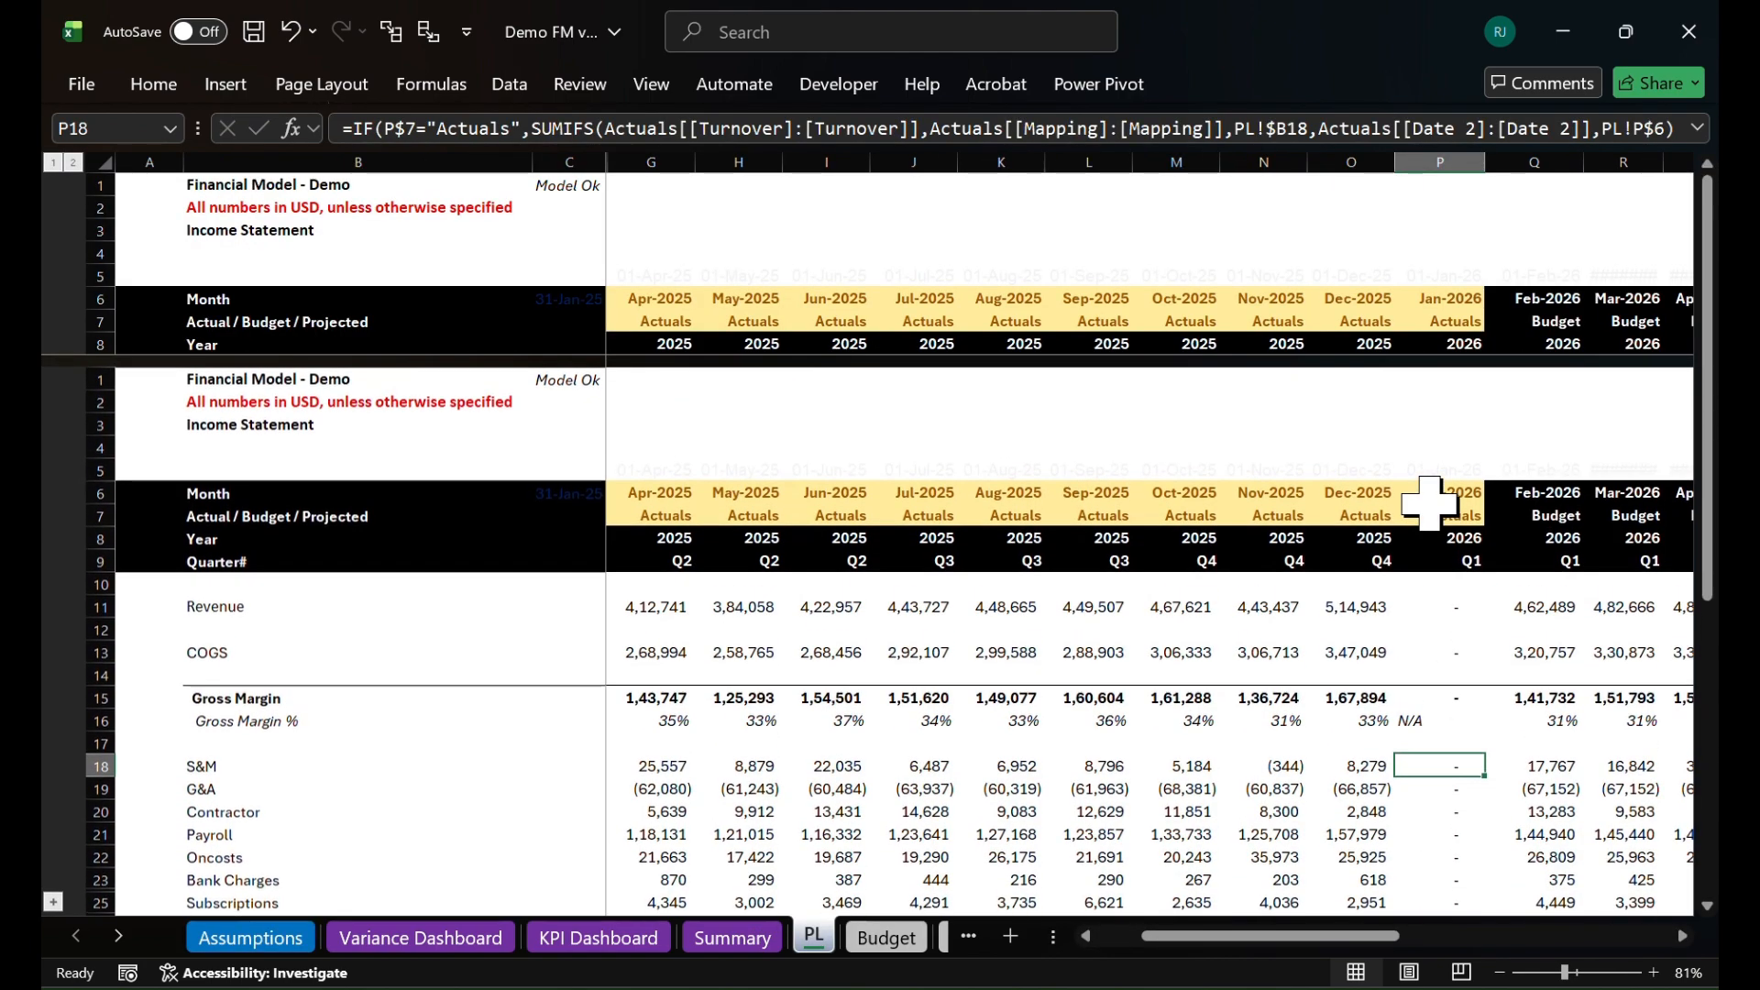
scroll(1430, 504, "down", 1)
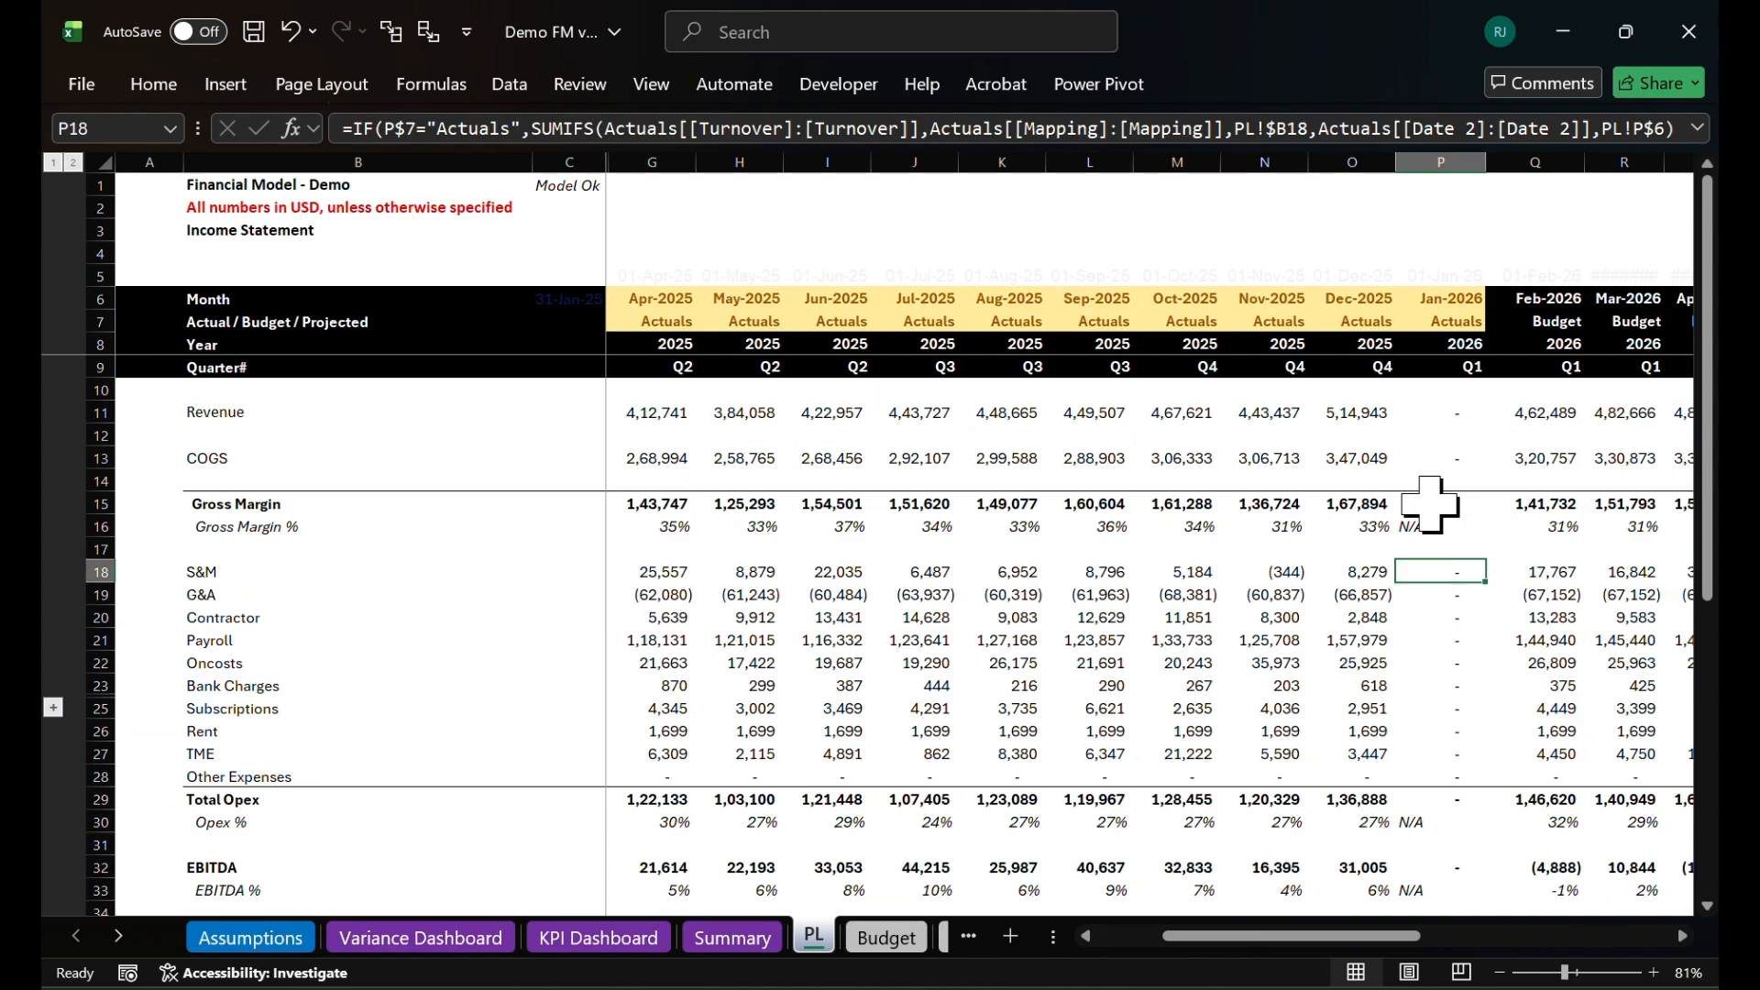
Examine the 2025 P&L workbook's last month columns and the headers around the Total column for January 2026 data
key("alt+Tab")
scroll(1206, 525, "up", 4)
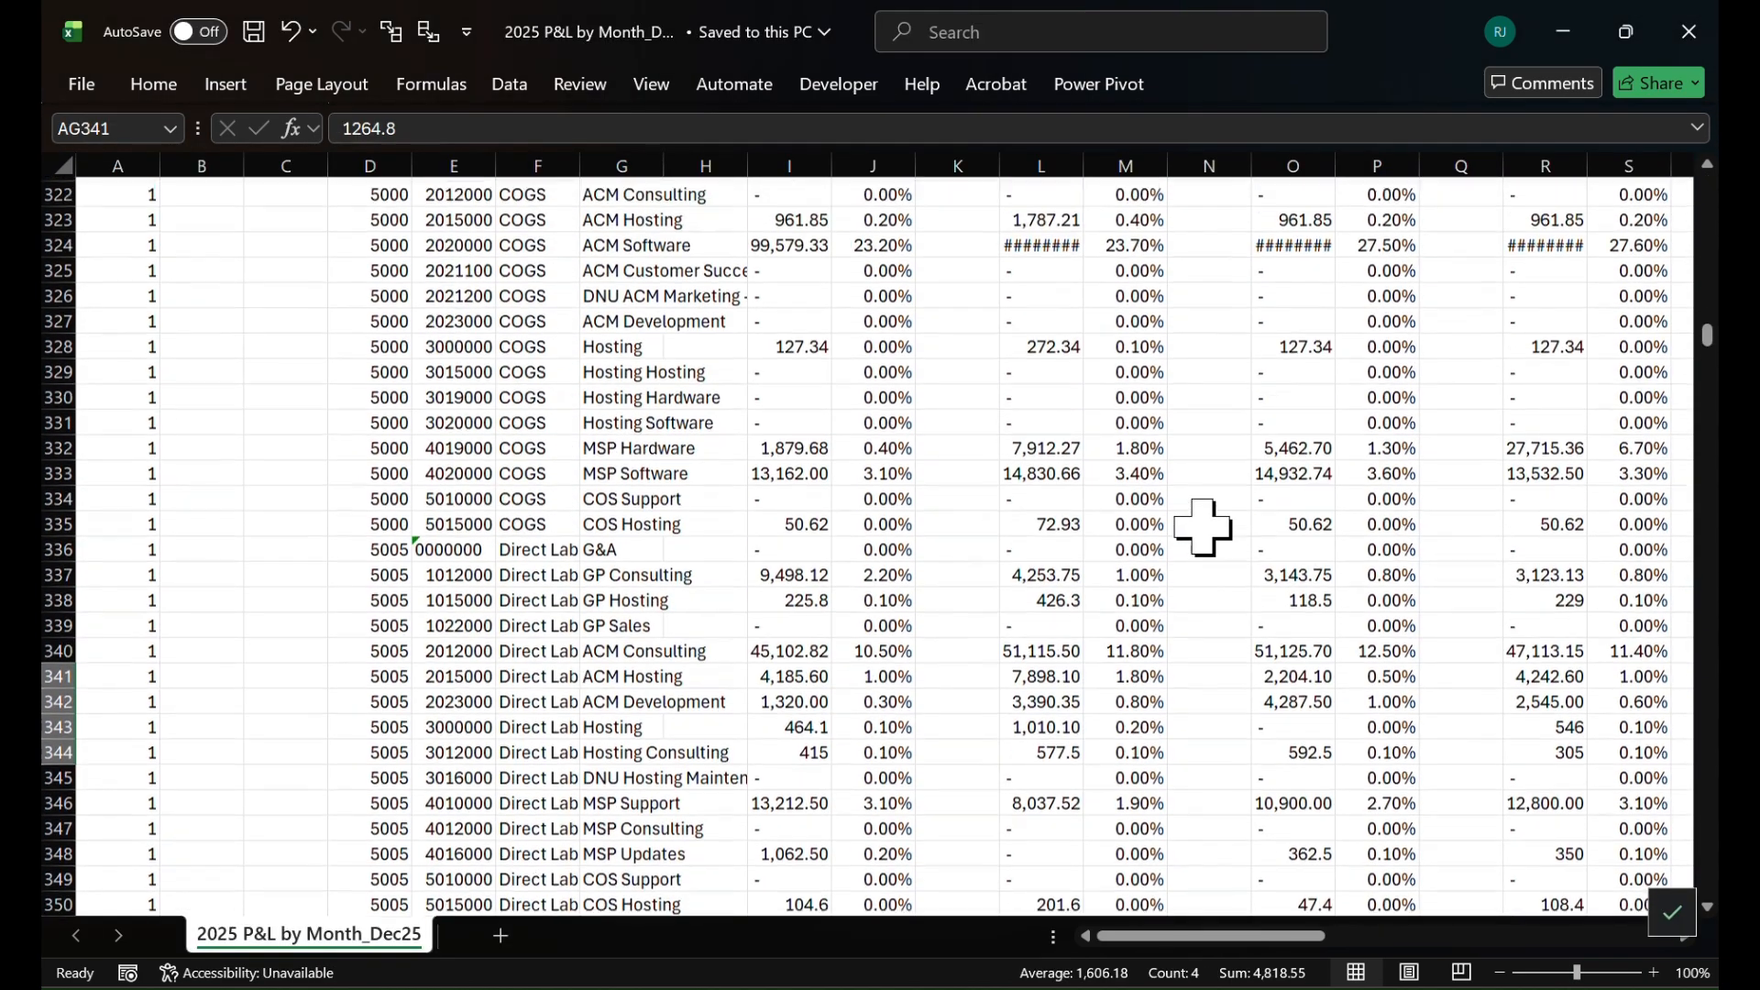
scroll(1205, 526, "up", 1)
scroll(1237, 500, "right", 6)
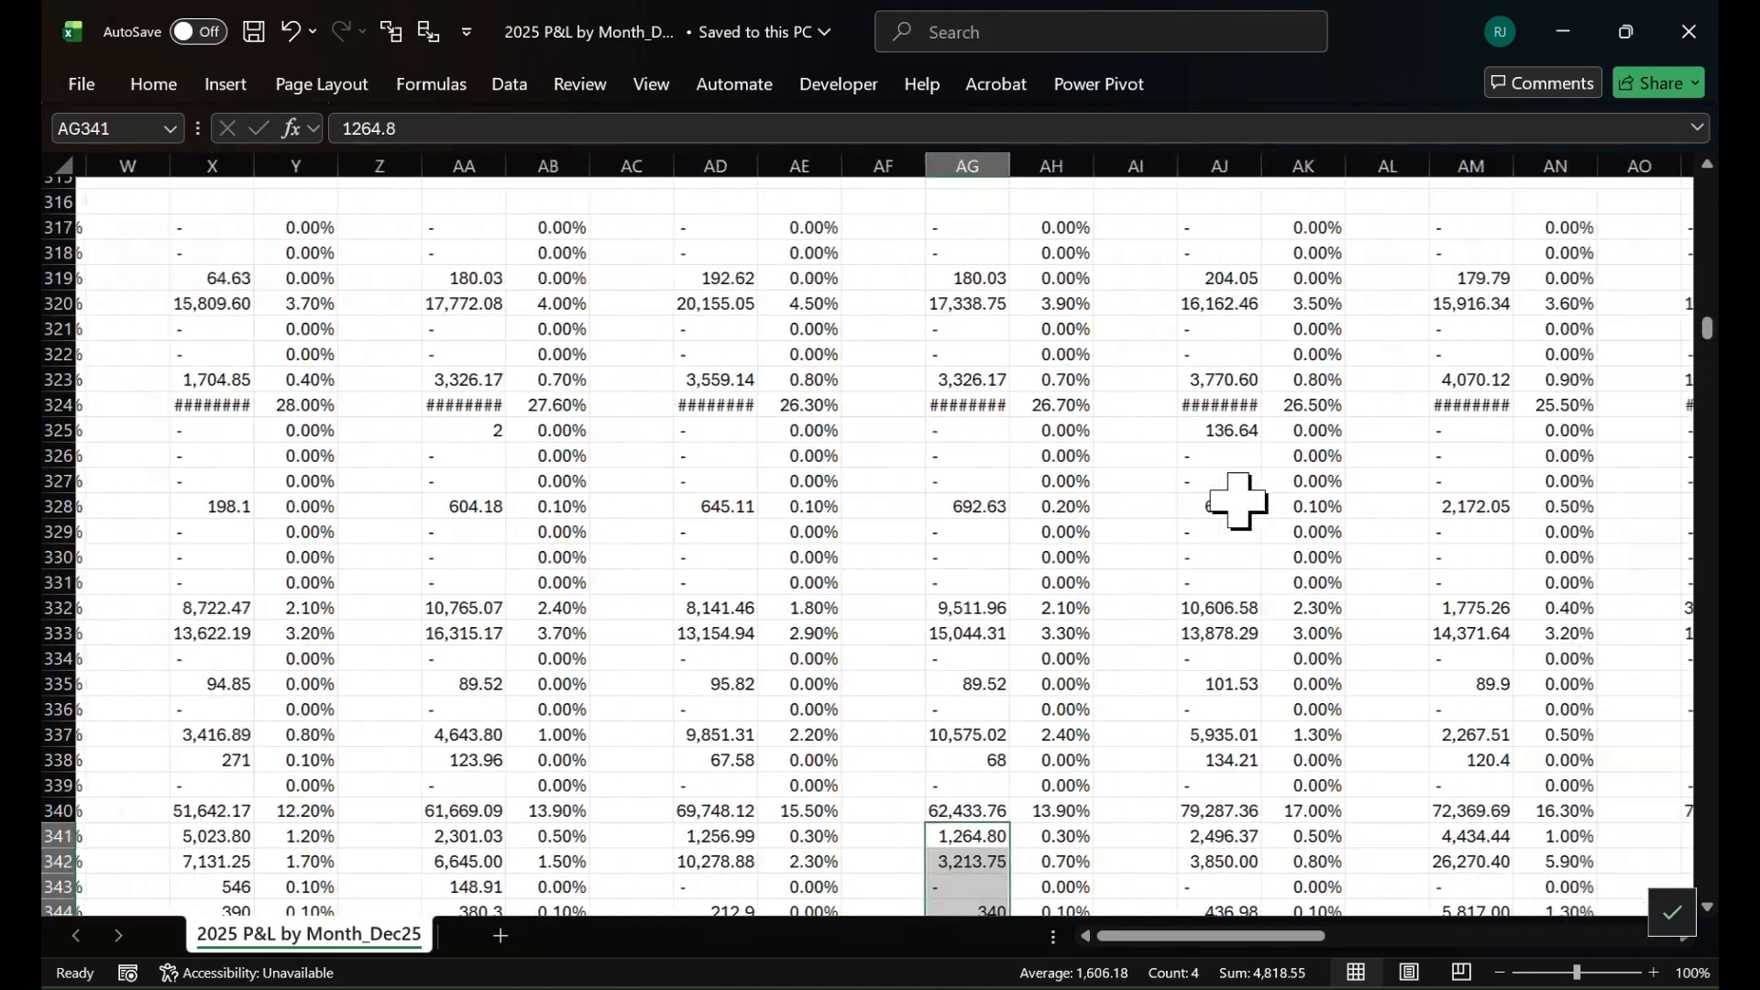
scroll(1238, 500, "right", 8)
scroll(1238, 499, "left", 4)
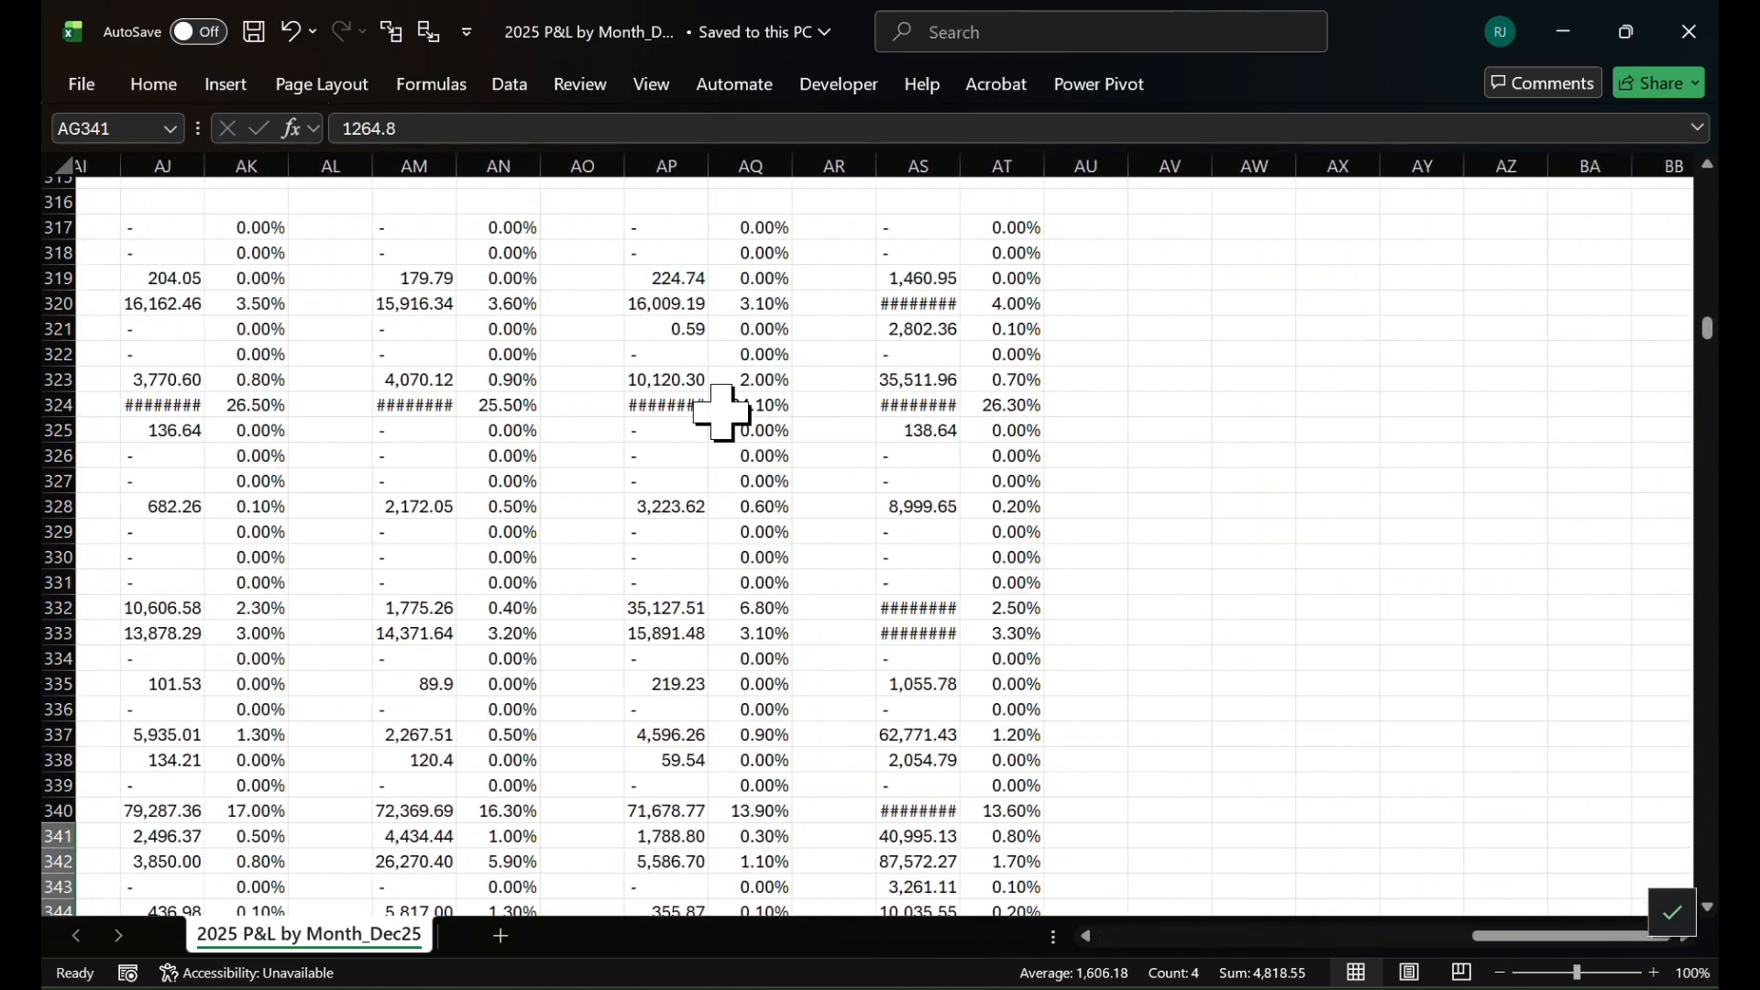
scroll(718, 415, "left", 2)
scroll(718, 415, "up", 20)
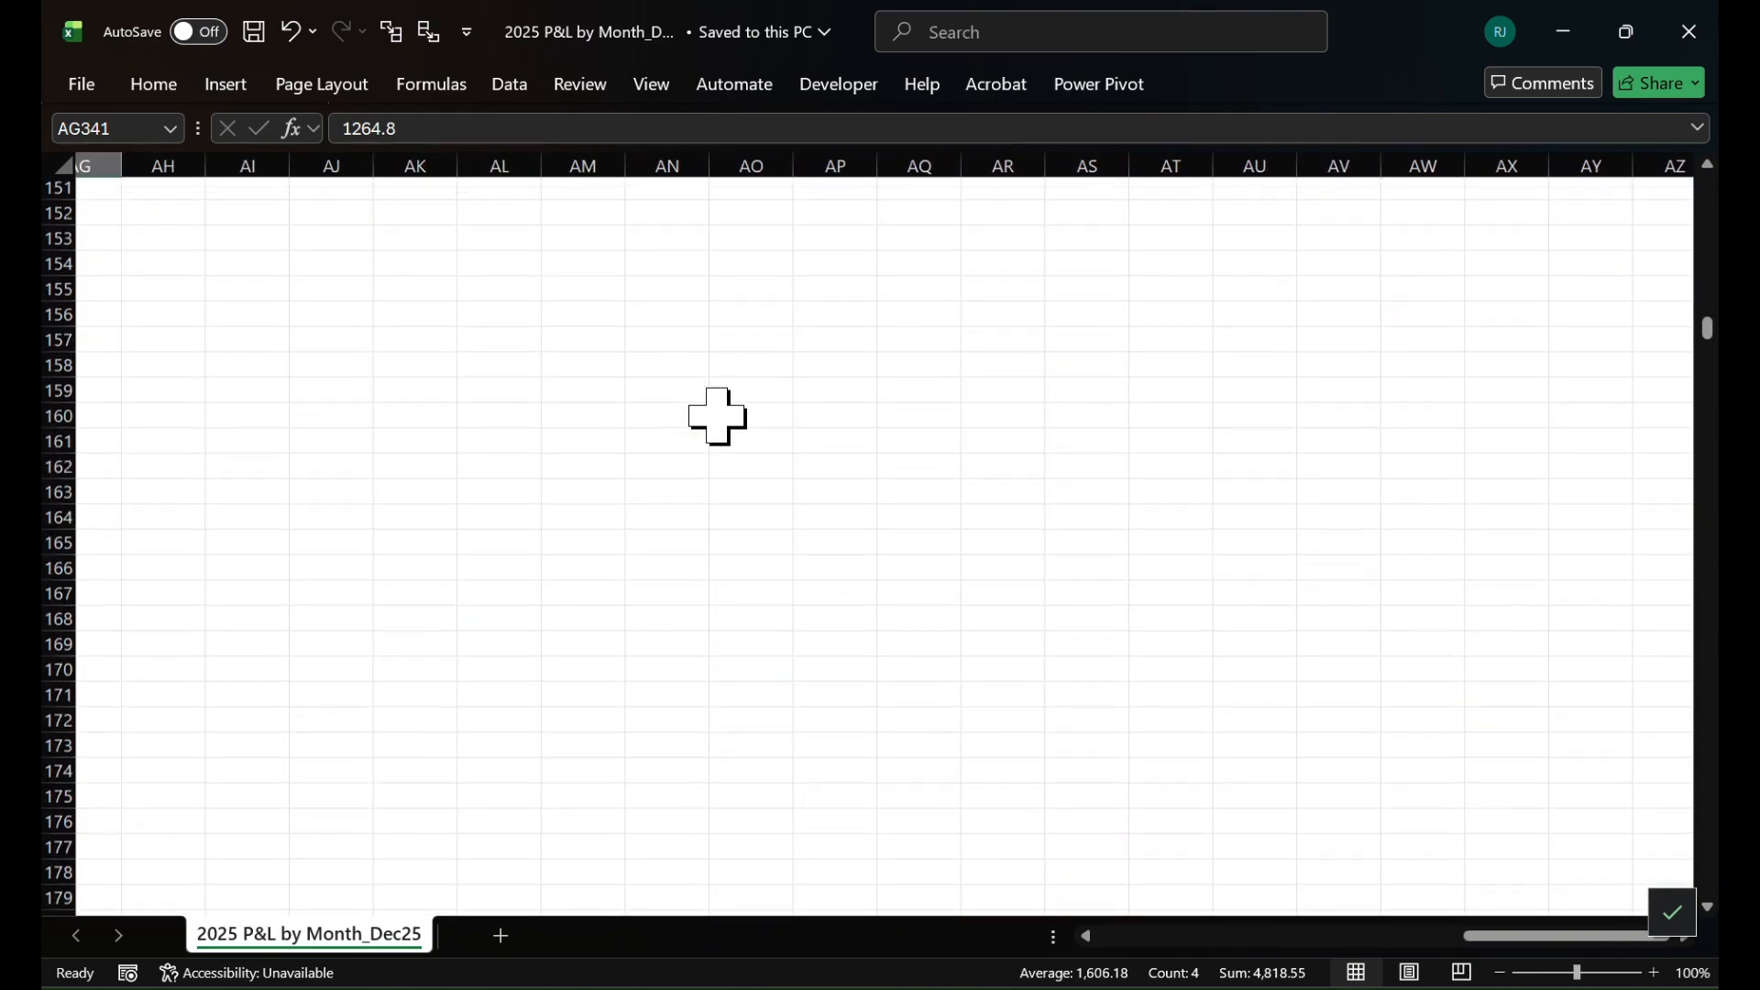
scroll(718, 415, "up", 20)
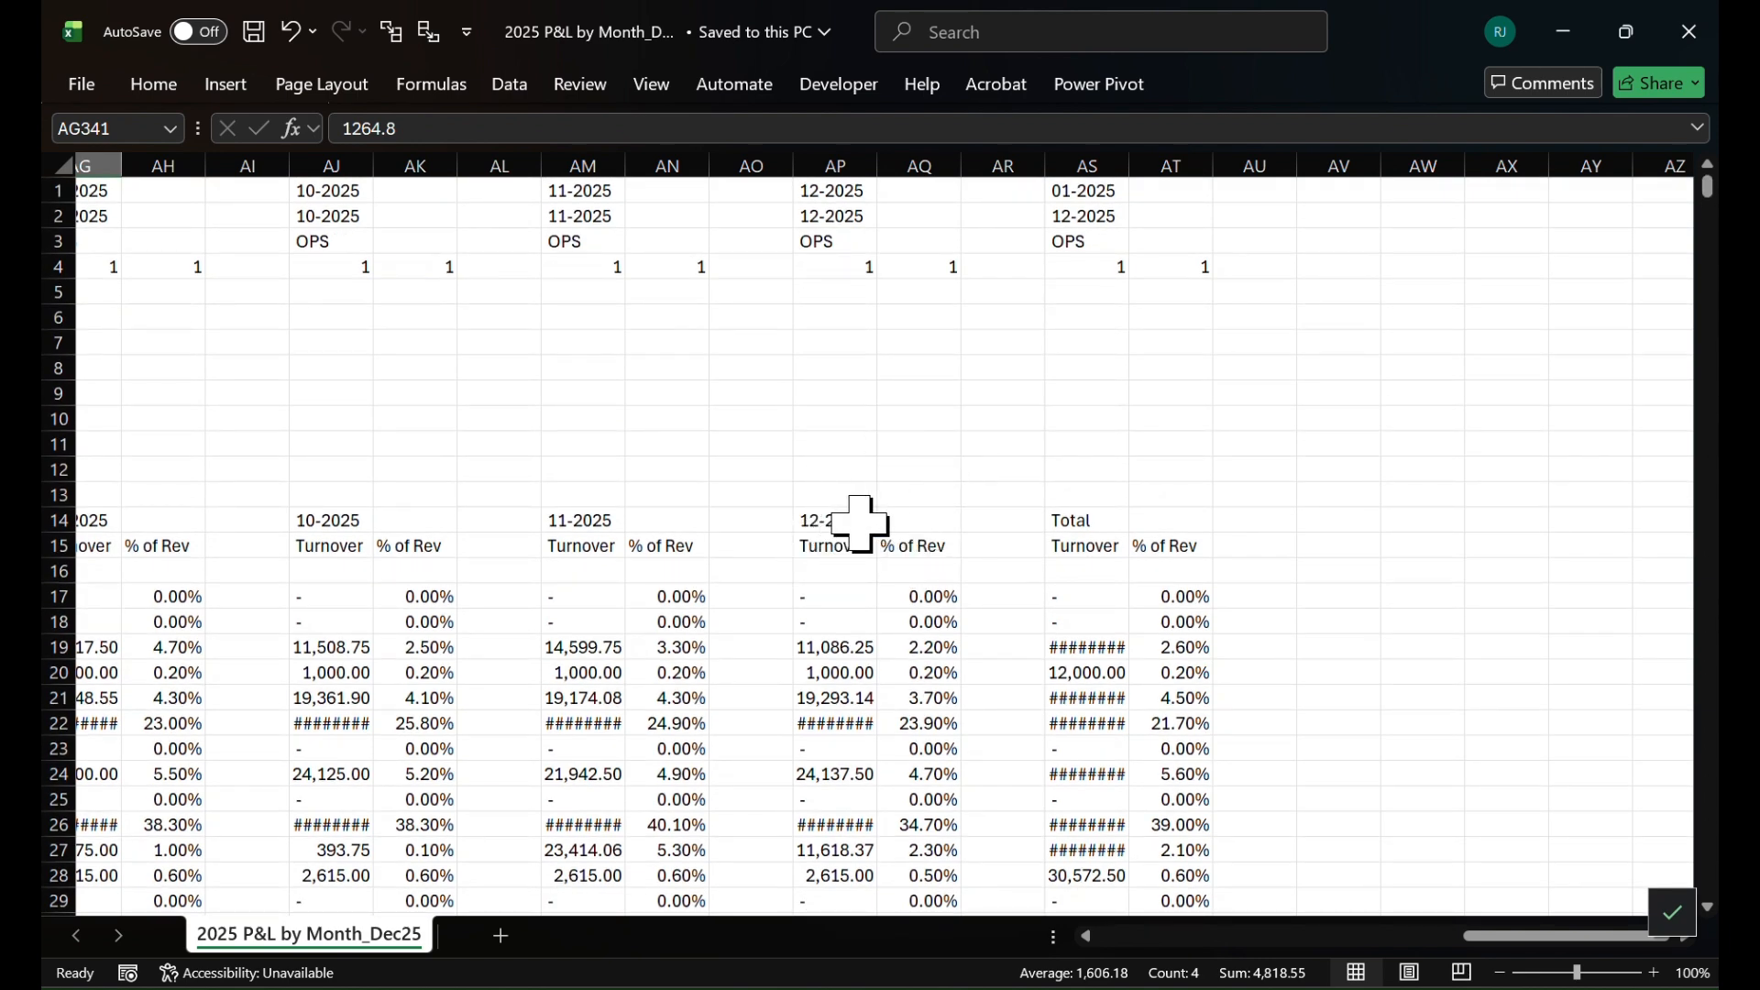
Close the 2025 P&L by Month workbook and return to the PL sheet of the financial model
key("alt+Tab")
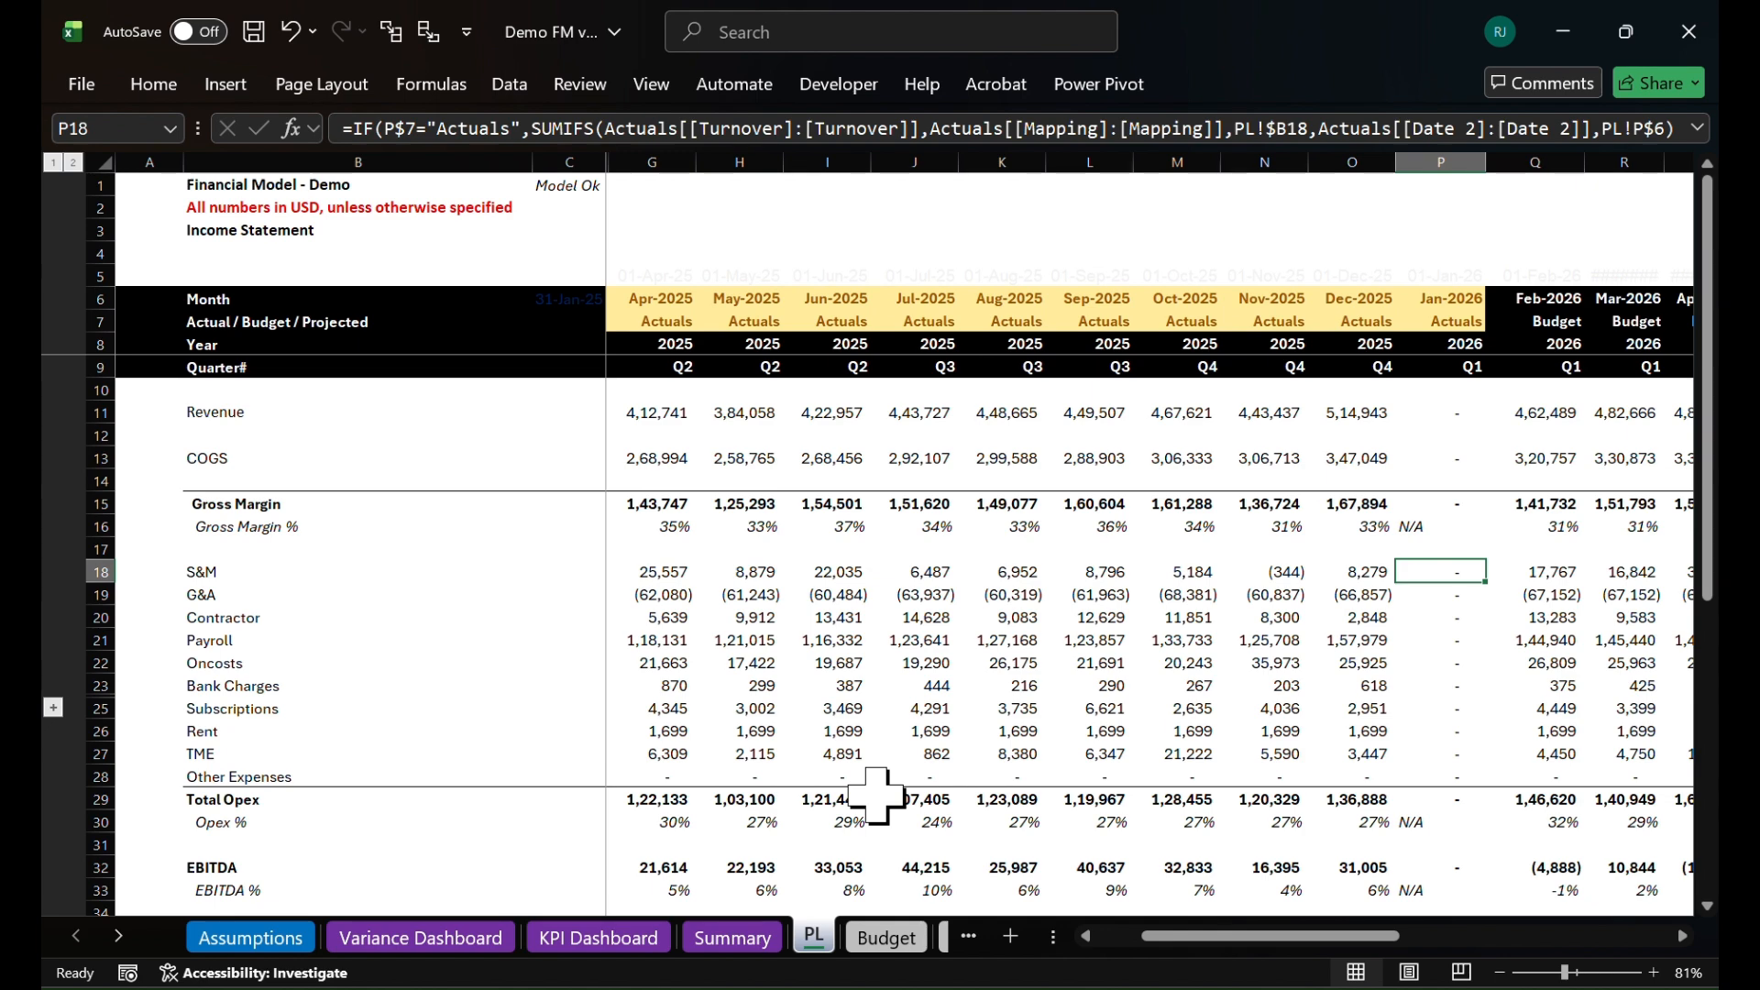
key("alt+Tab")
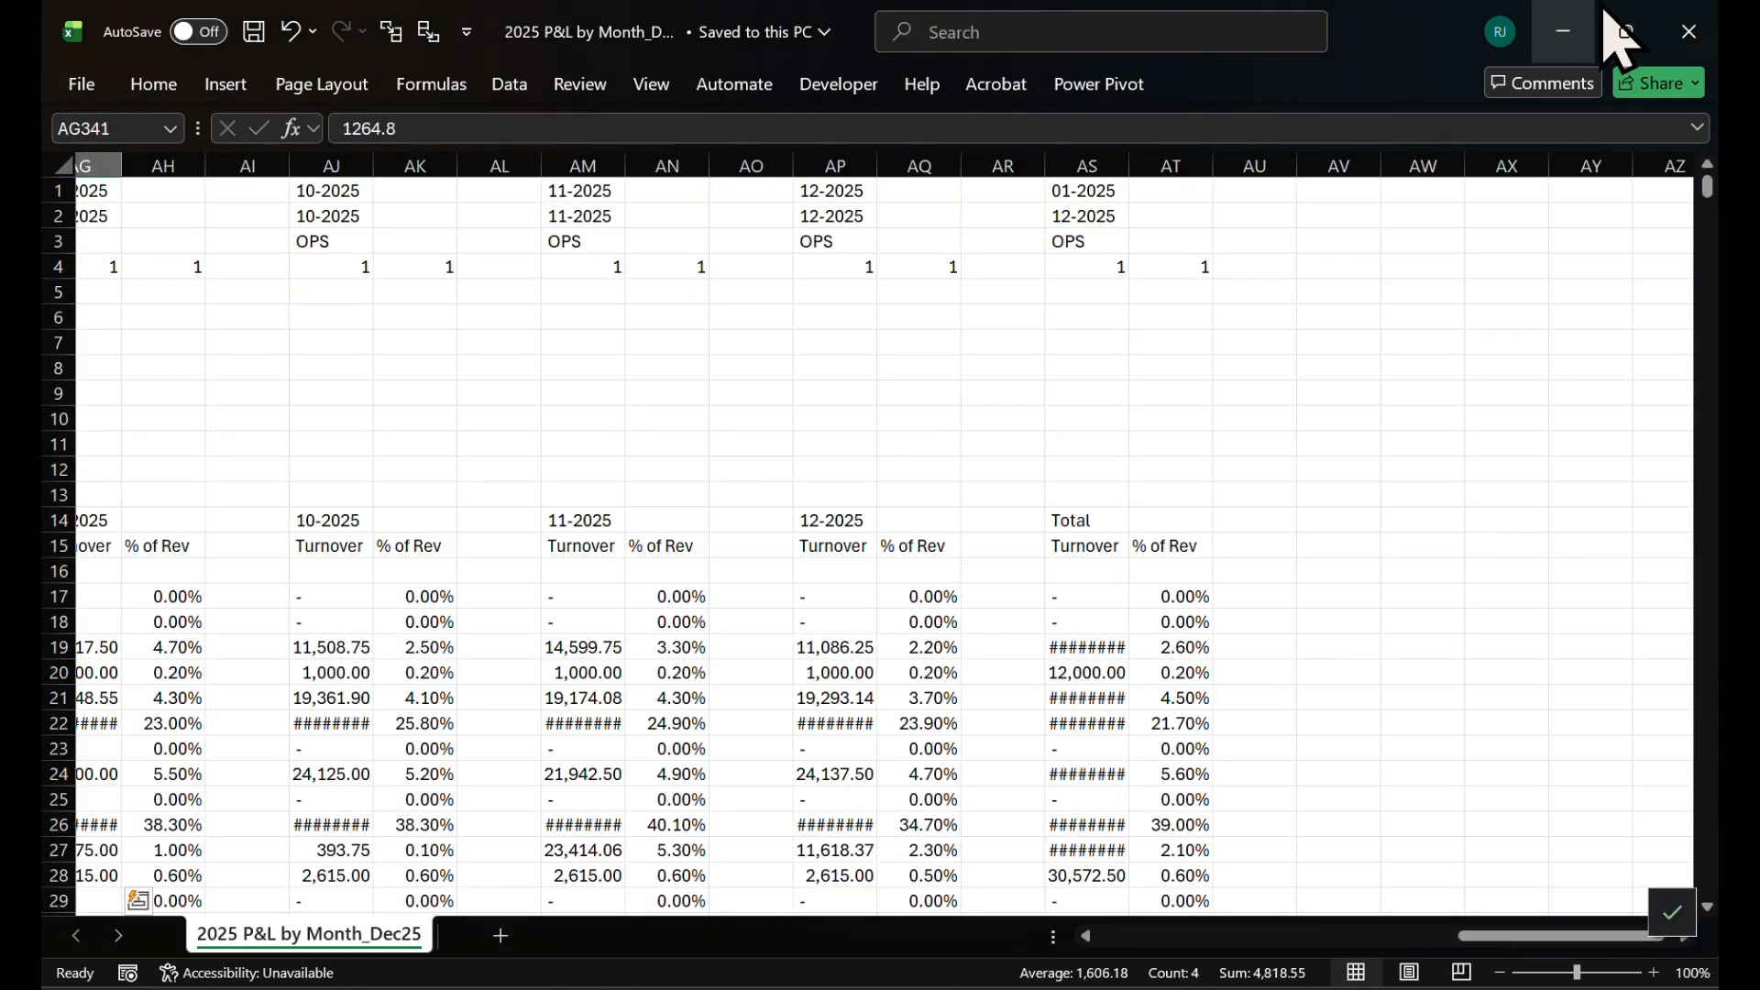
left_click(1690, 31)
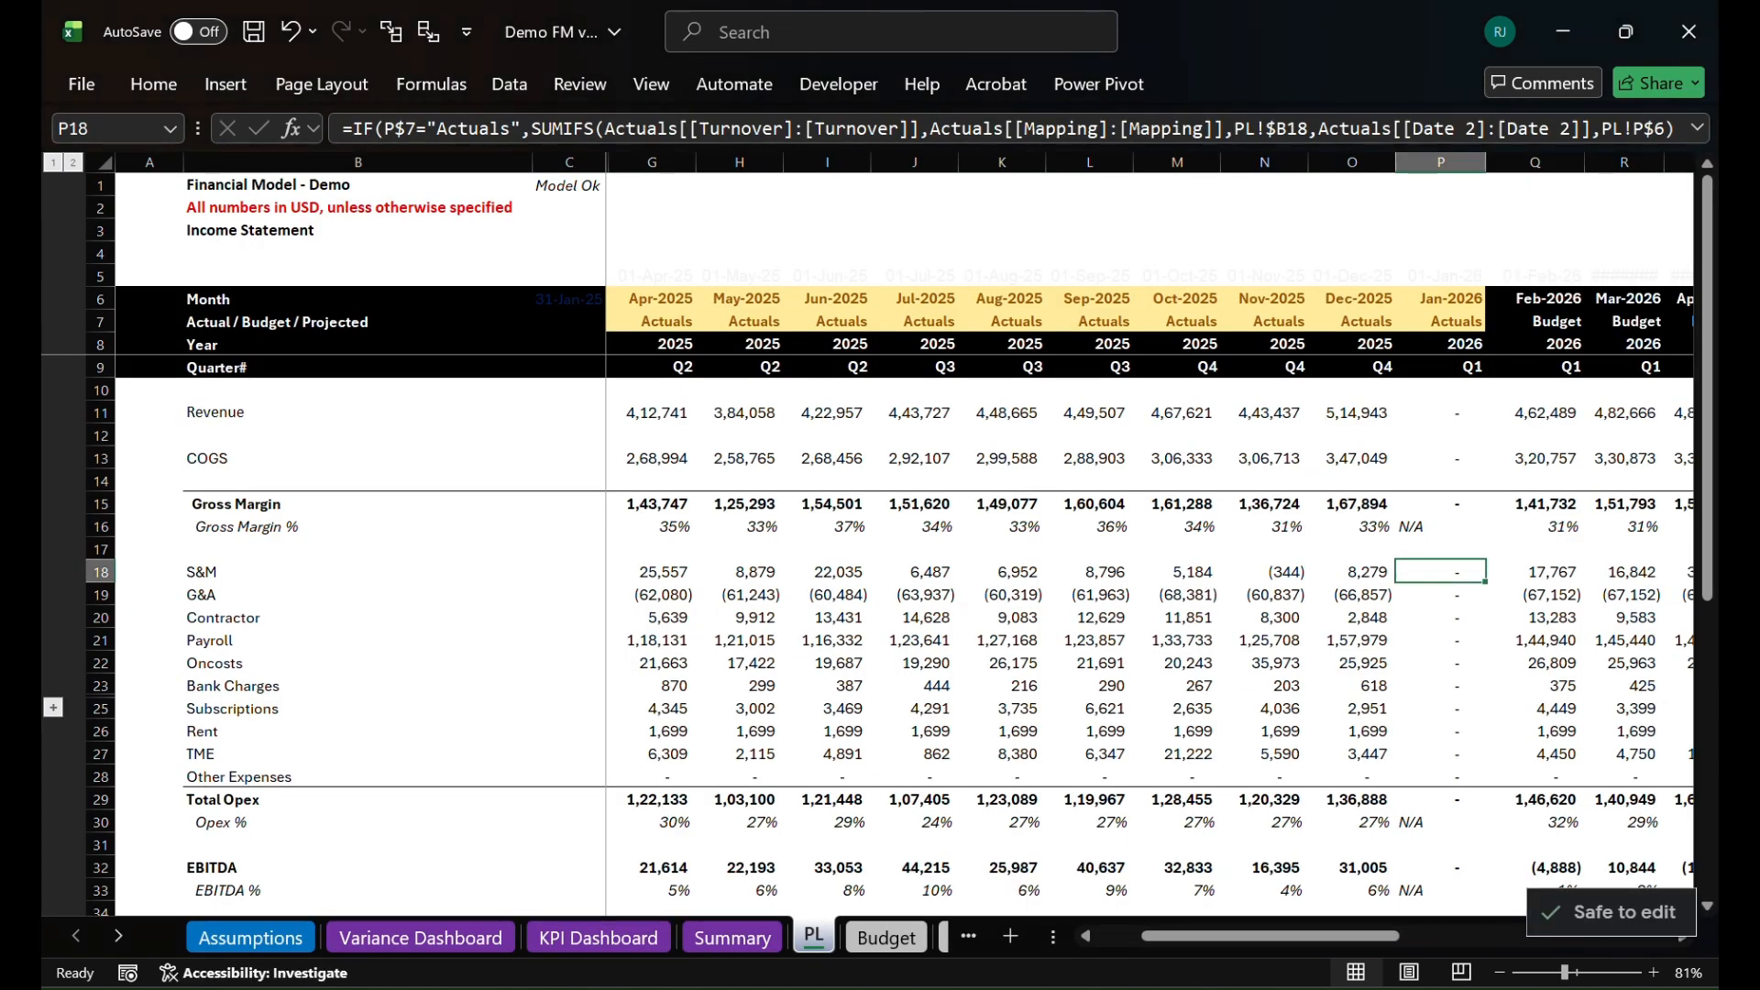
In File Explorer, move the 2025 P&L by Month_Dec25 file out of the Actuals folder into the FP&A Demo folder
mouse_move(866, 988)
left_click(866, 907)
left_click(613, 480)
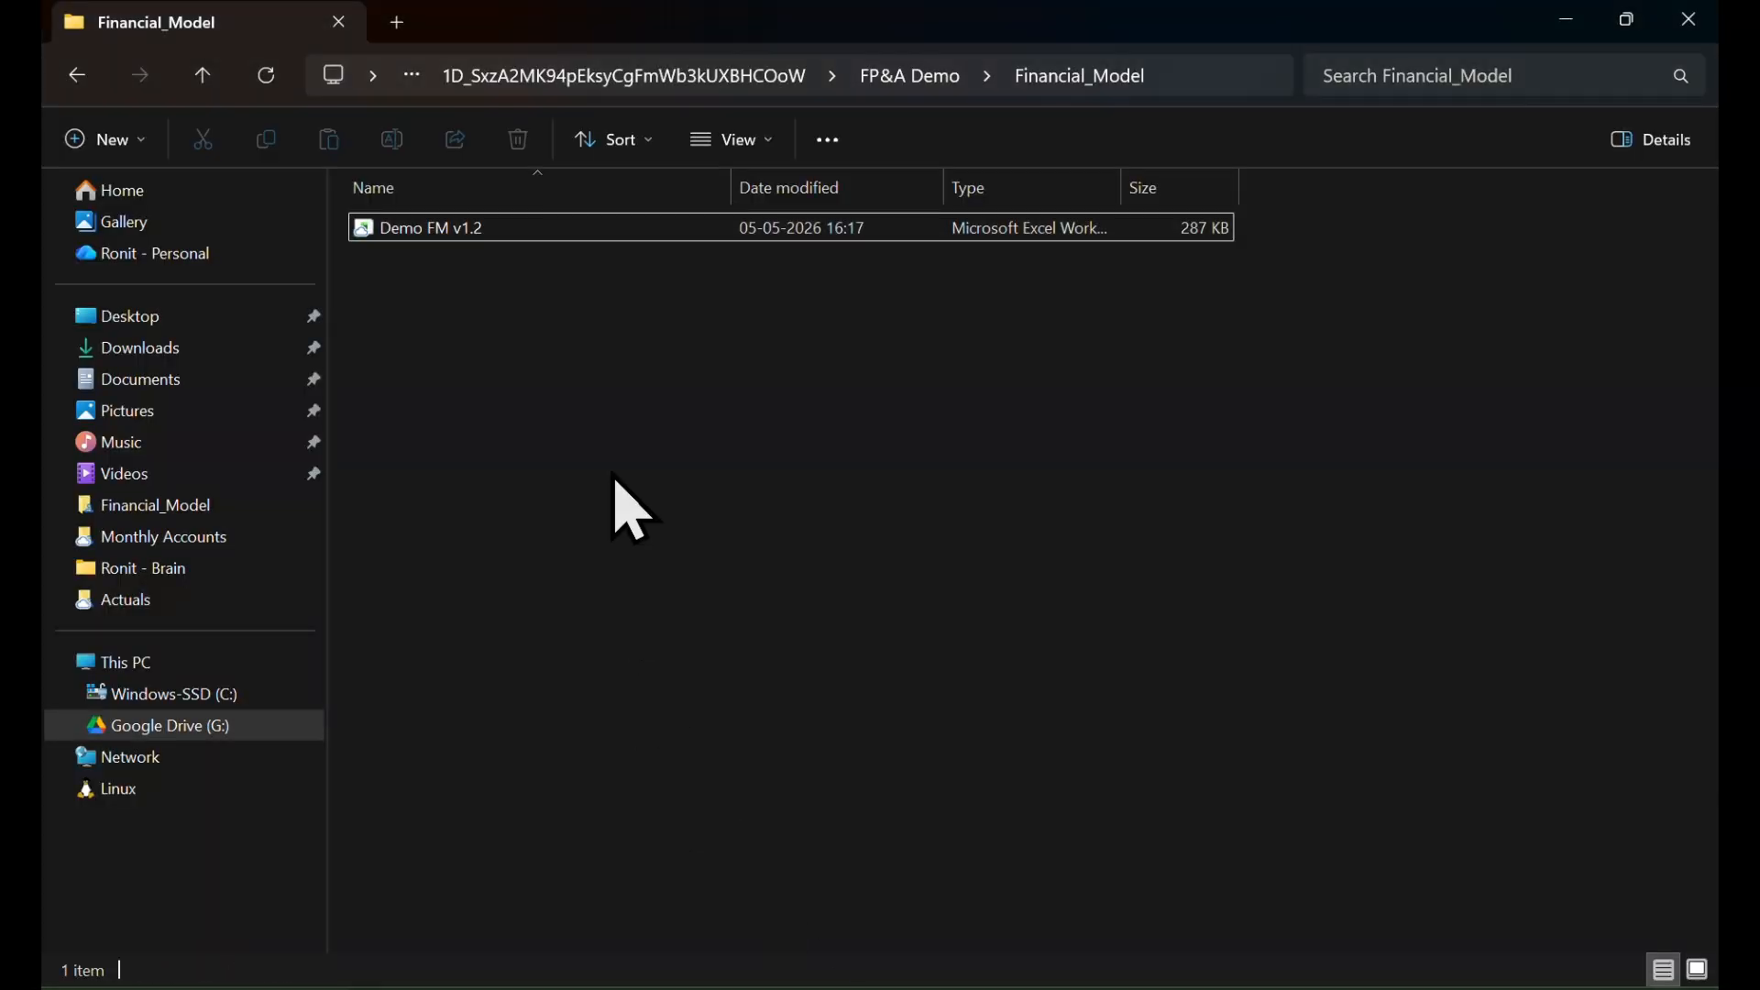
key("alt+Up")
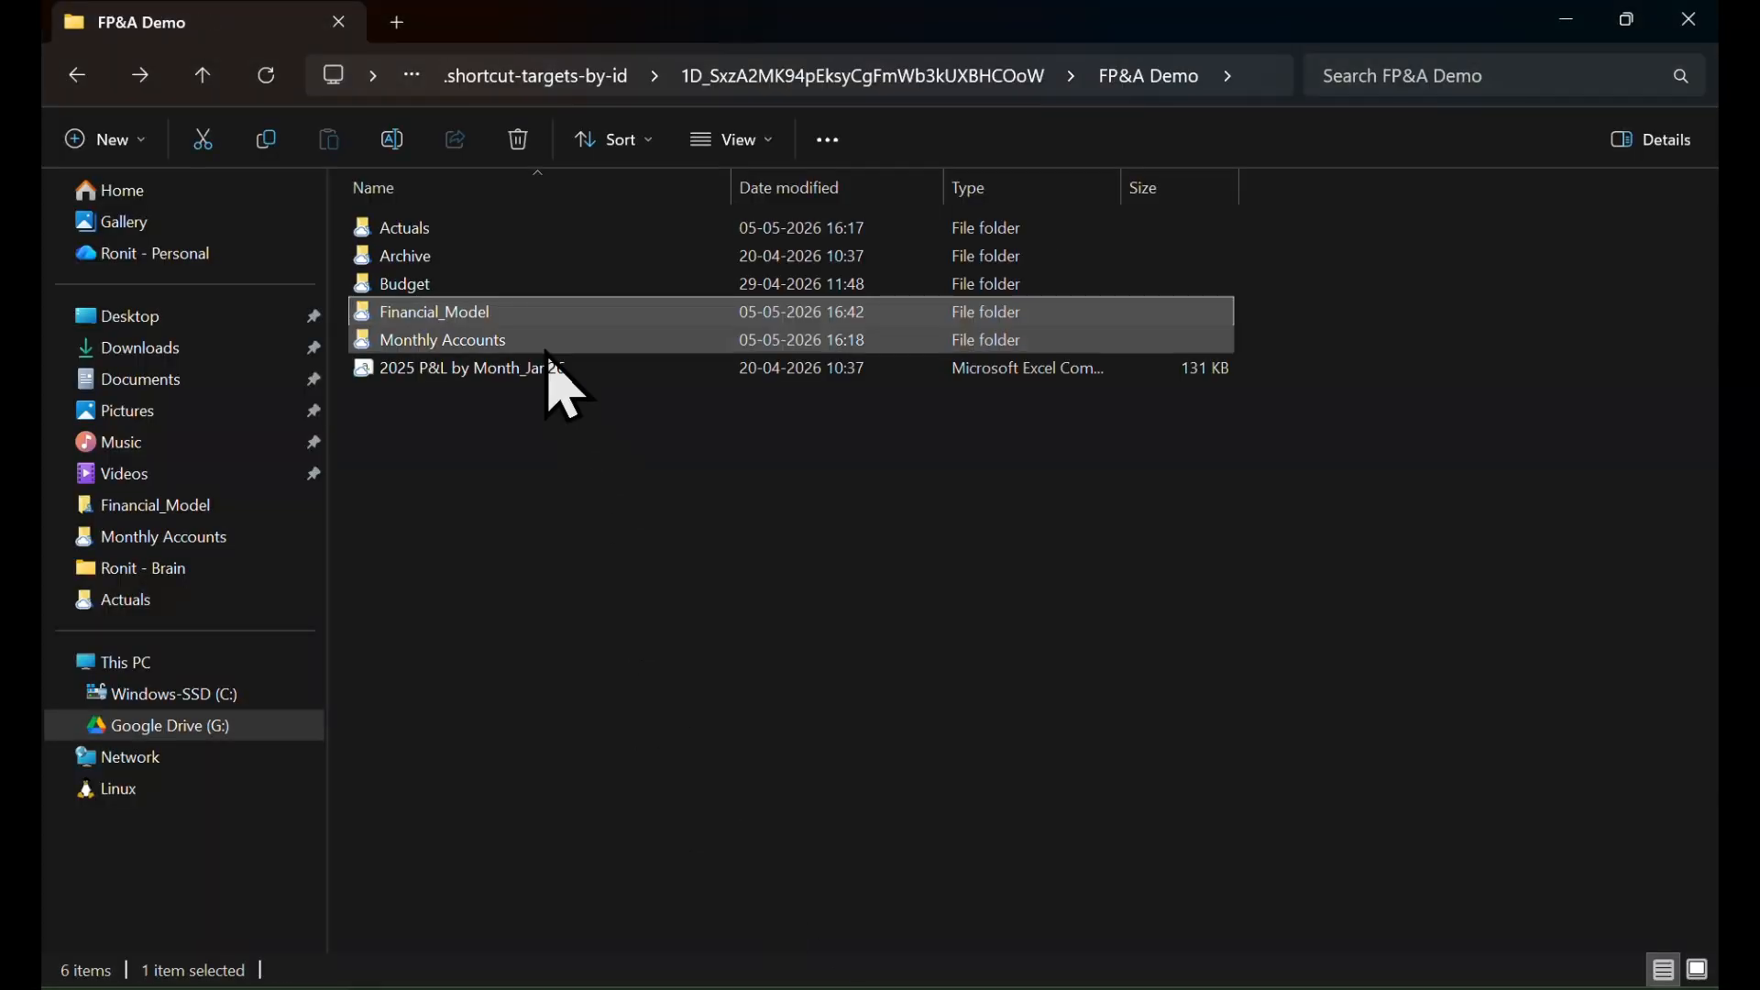
double_click(495, 229)
left_click(493, 234)
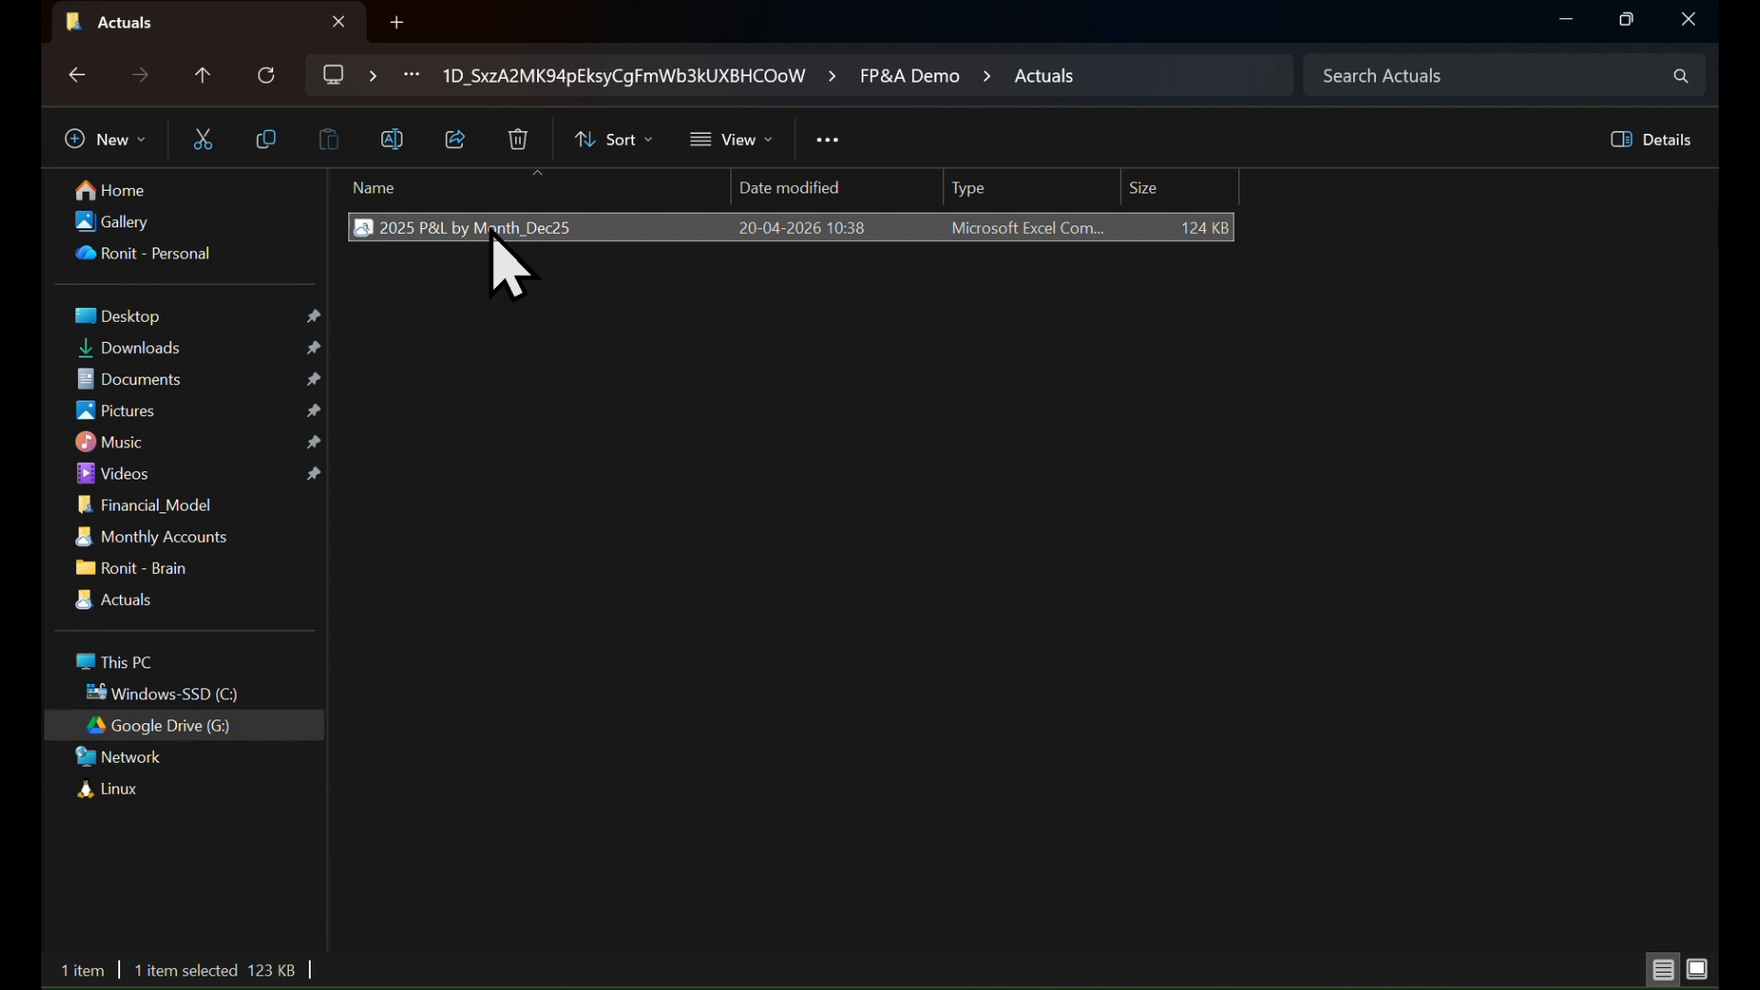
key("ctrl+c")
key("alt+Left")
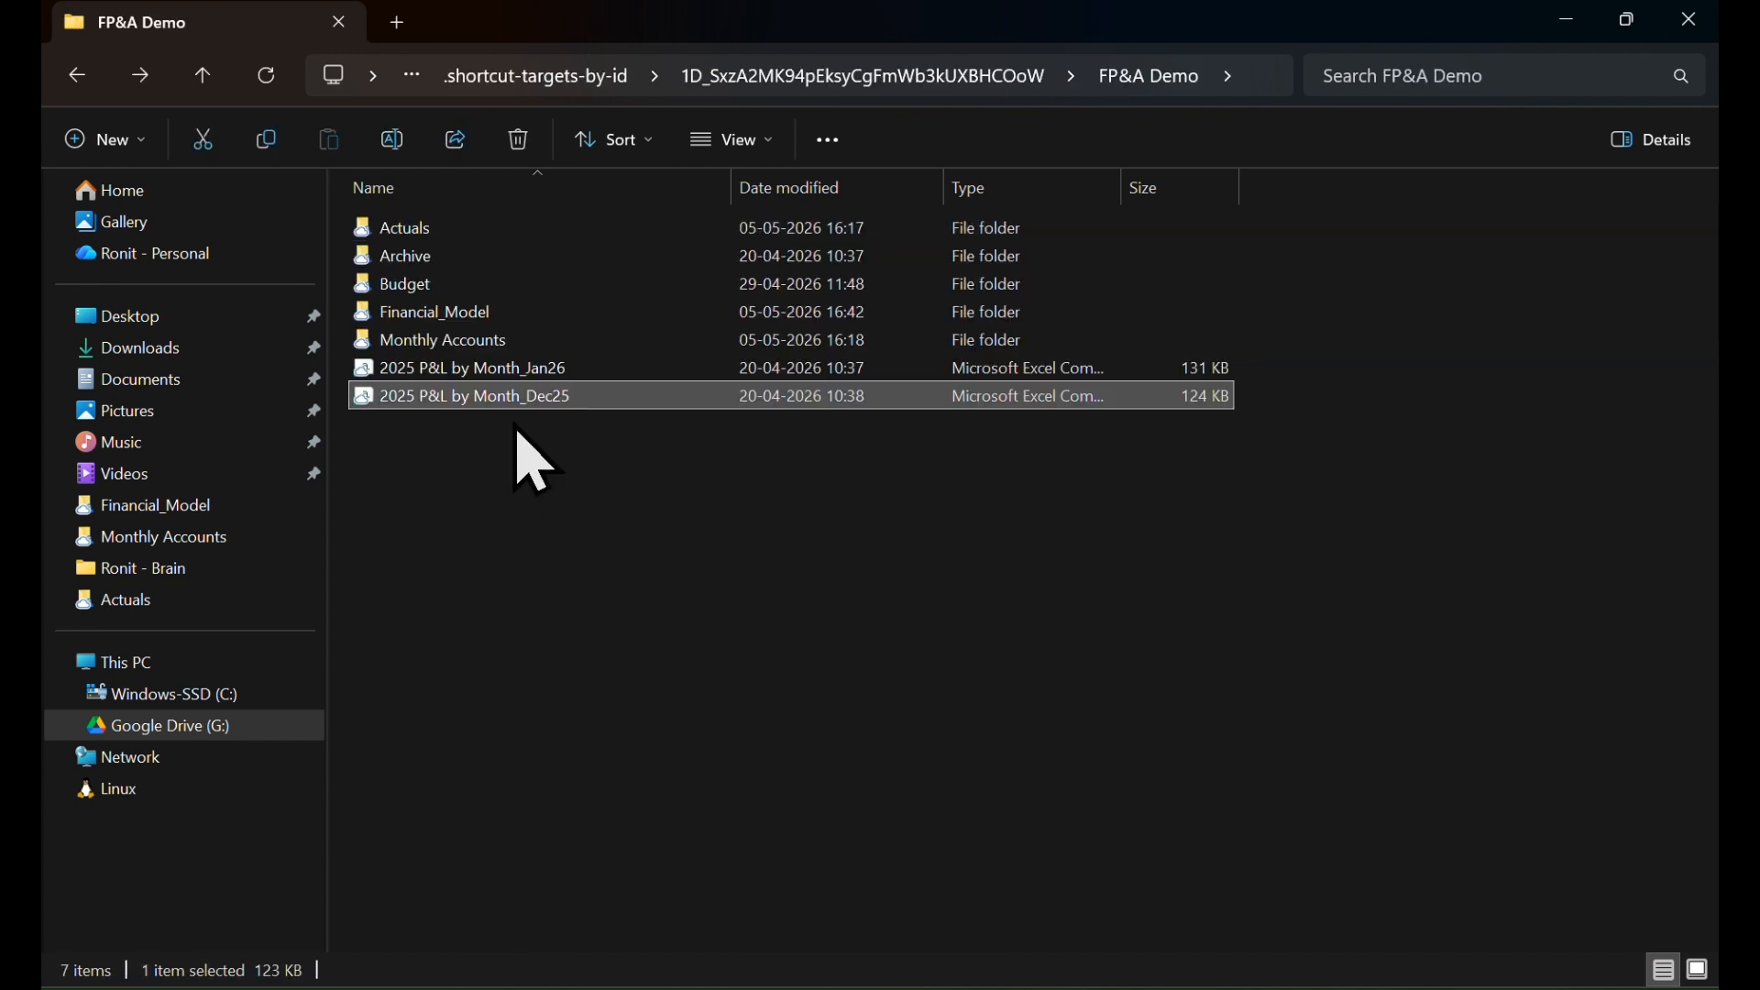
Move the 2025 P&L by Month_Jan26 file from the FP&A Demo folder into the Actuals folder
left_click(556, 372)
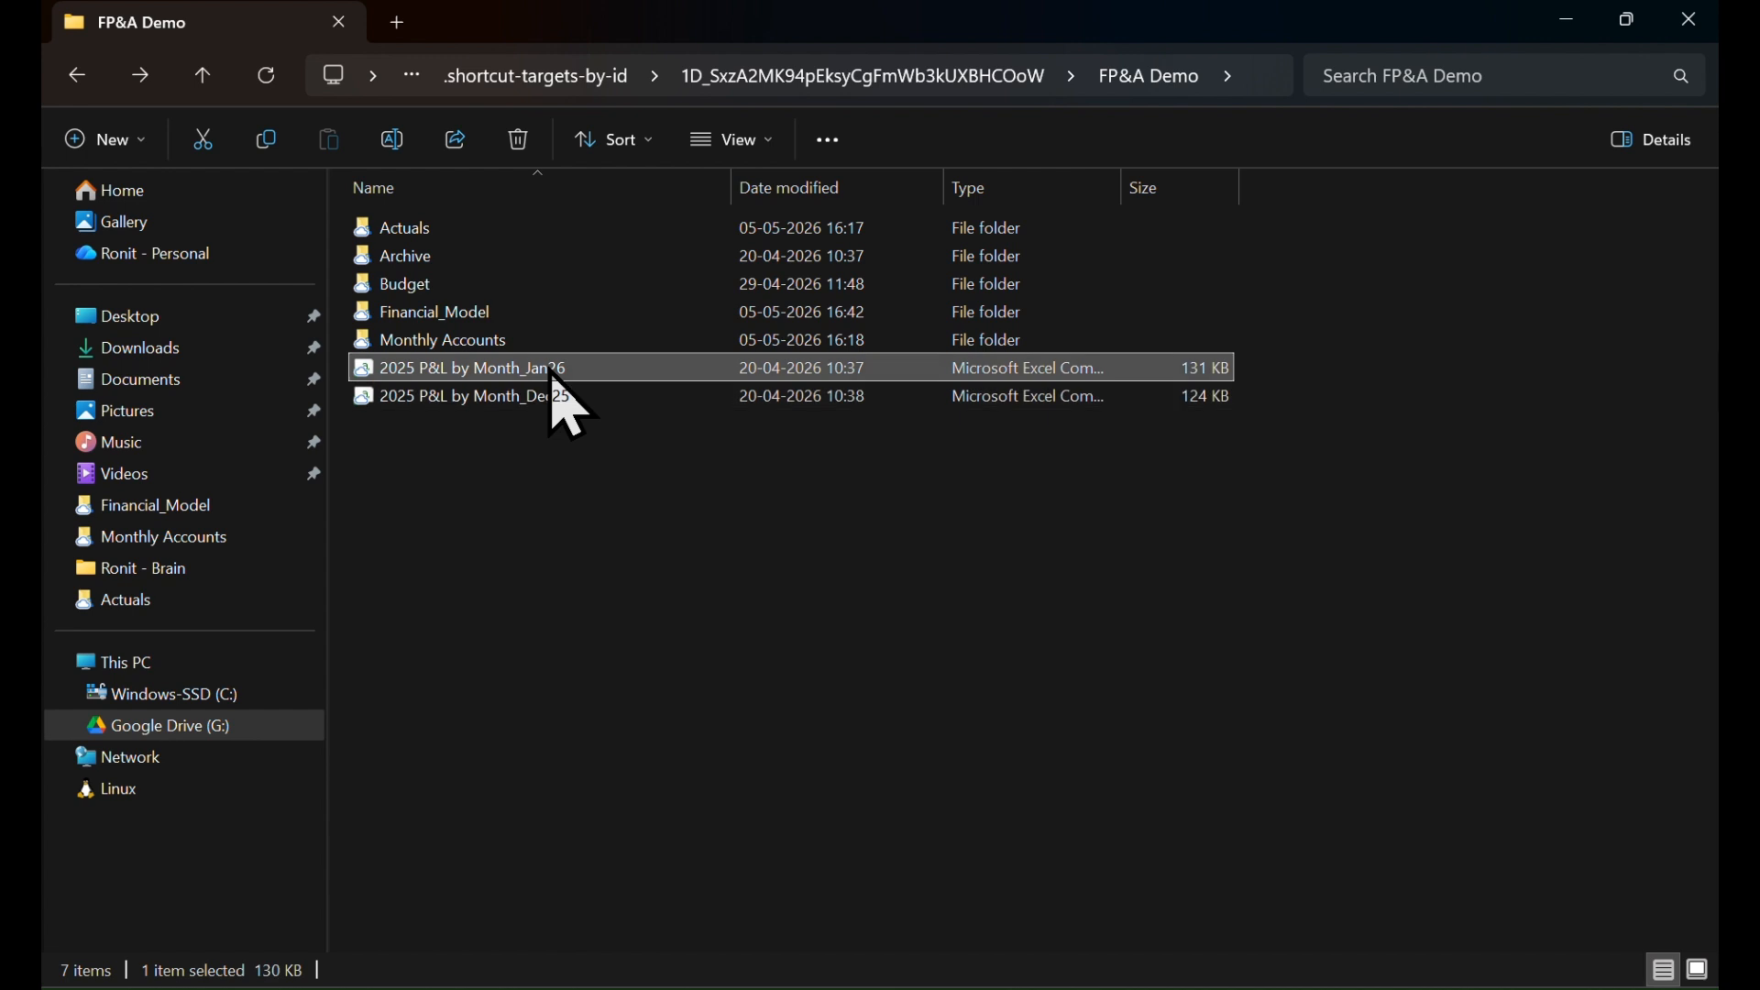
double_click(485, 229)
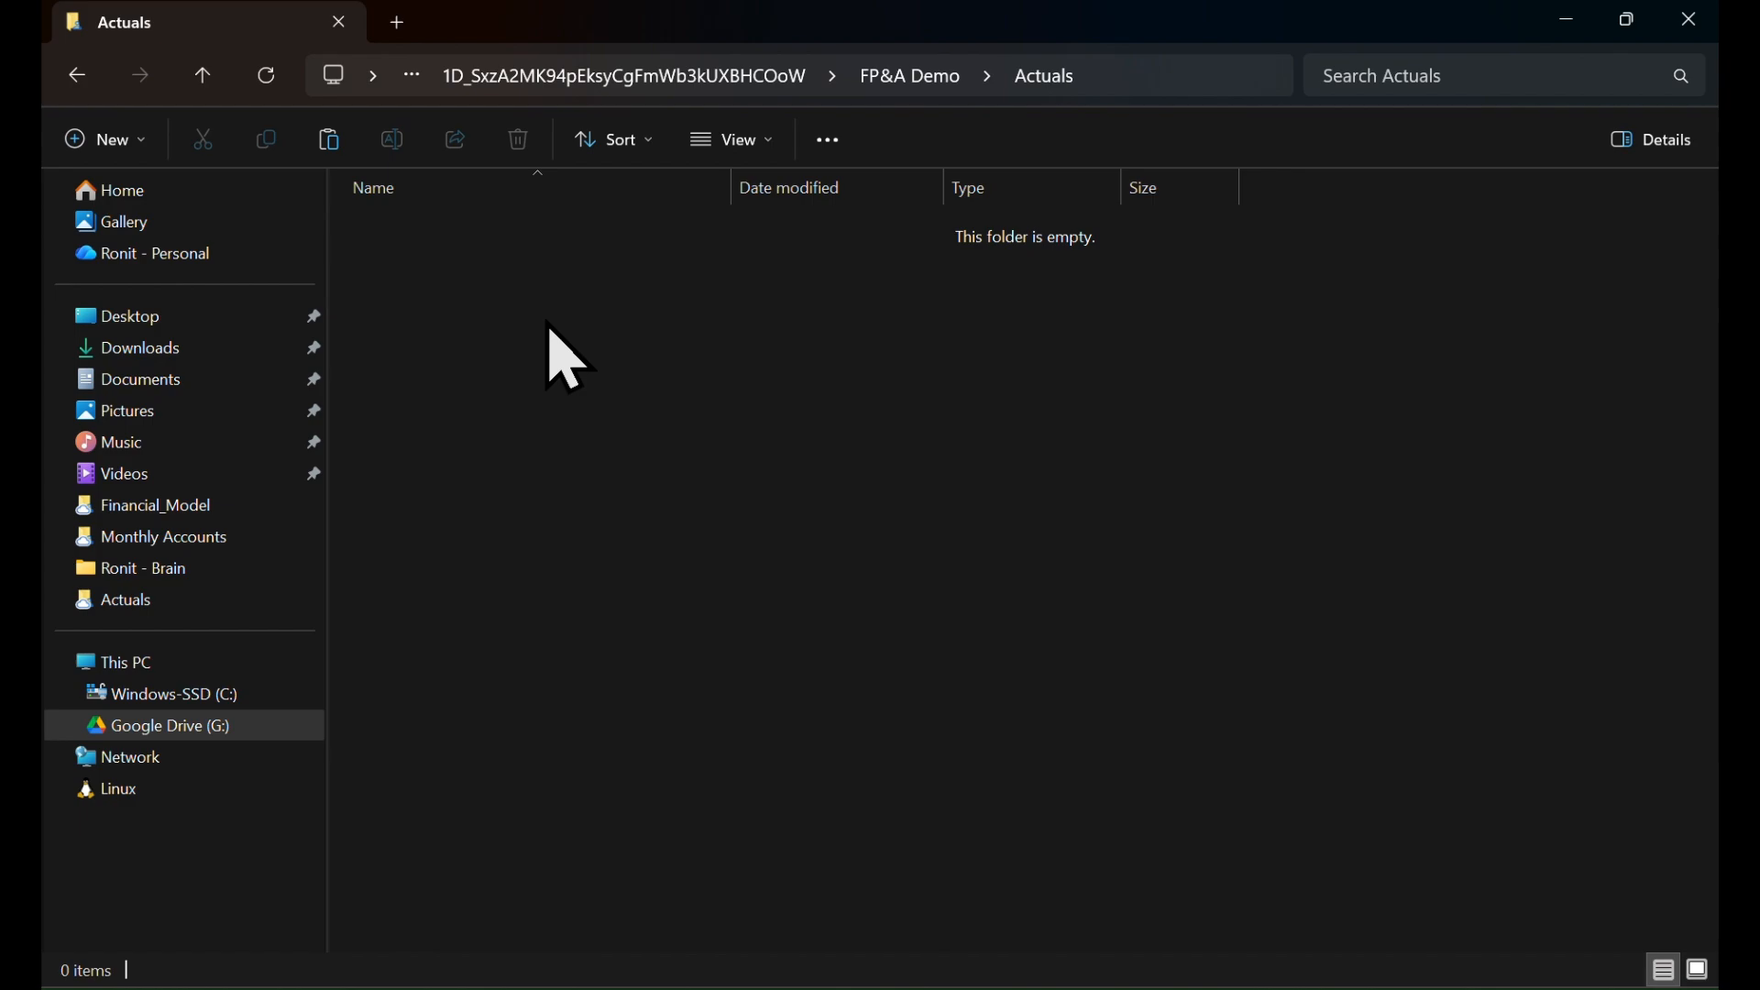
key("ctrl+v")
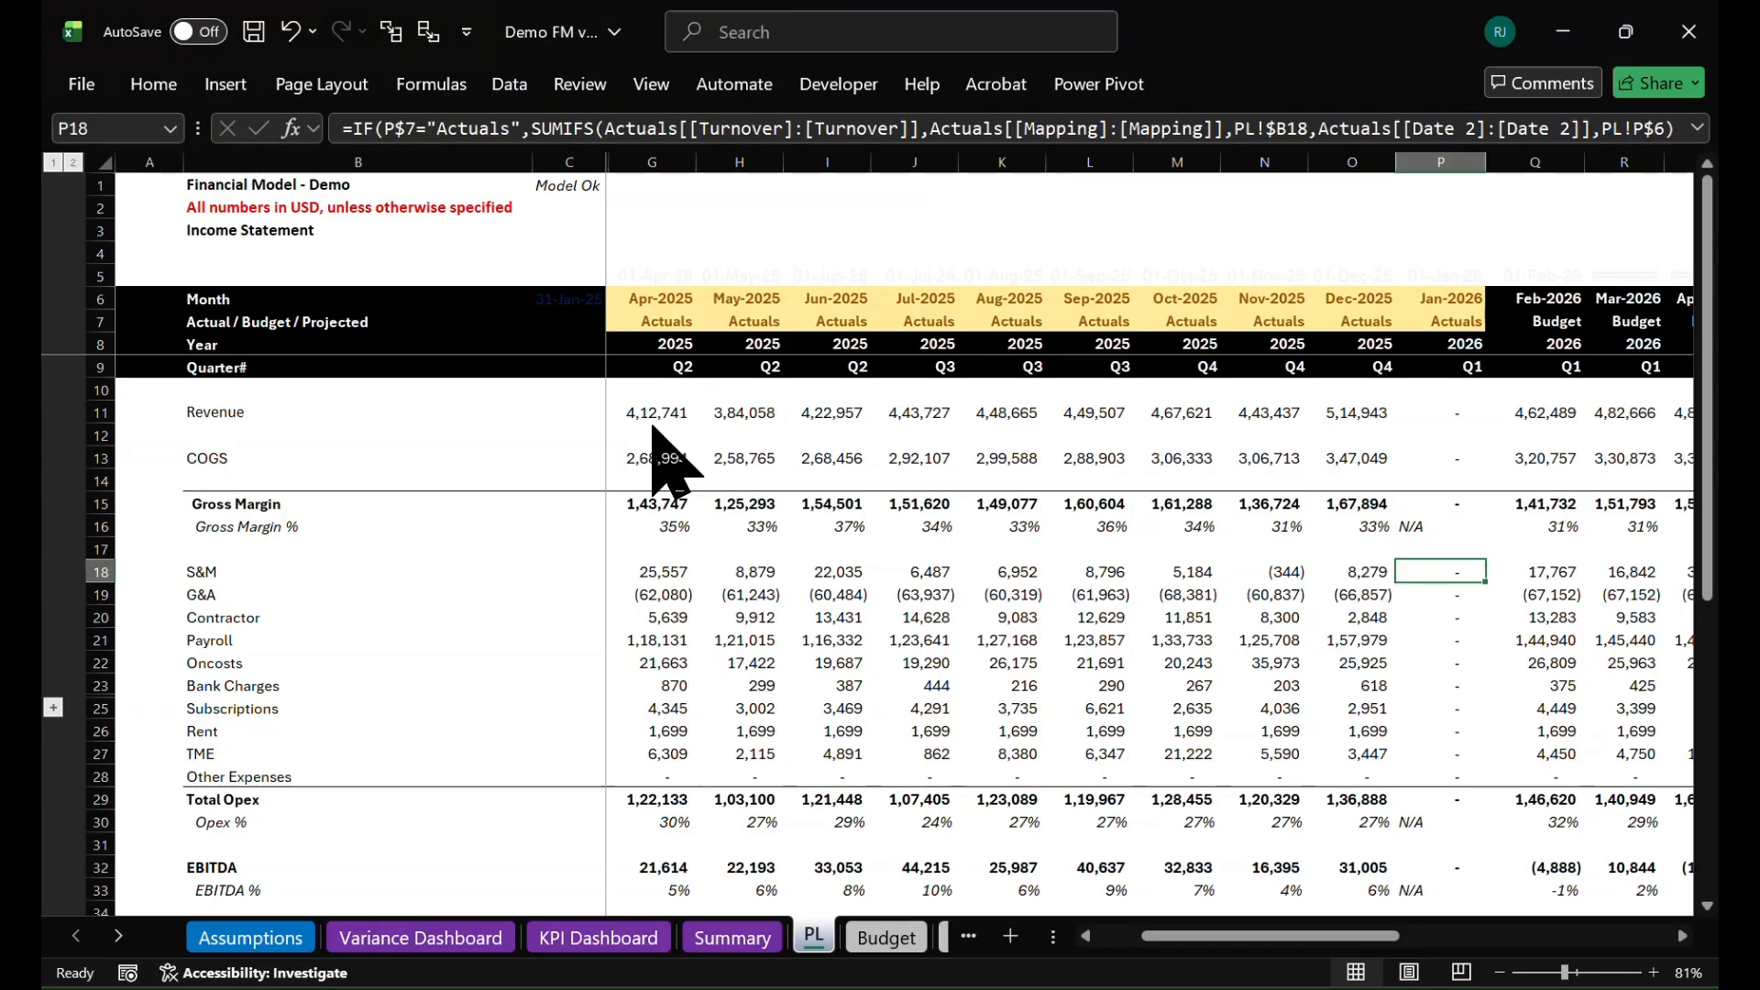
Switch back to the Demo FM workbook in Excel and refresh all of its data connections
key("alt+Tab")
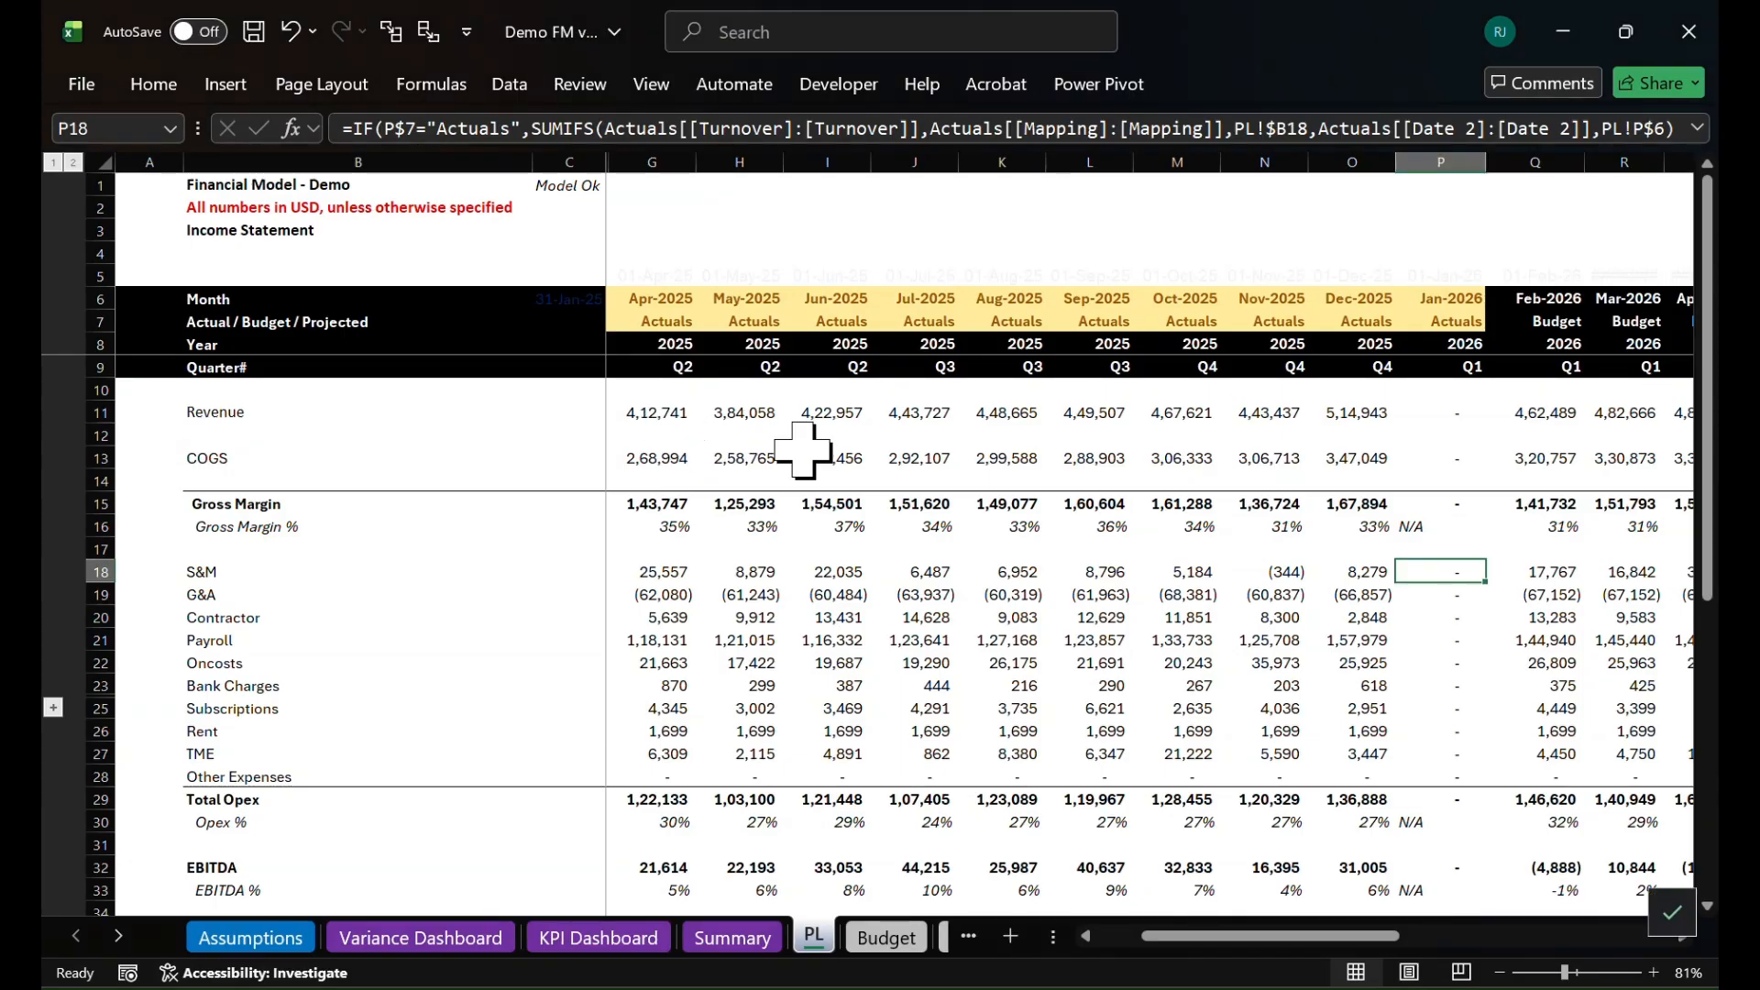
left_click(514, 89)
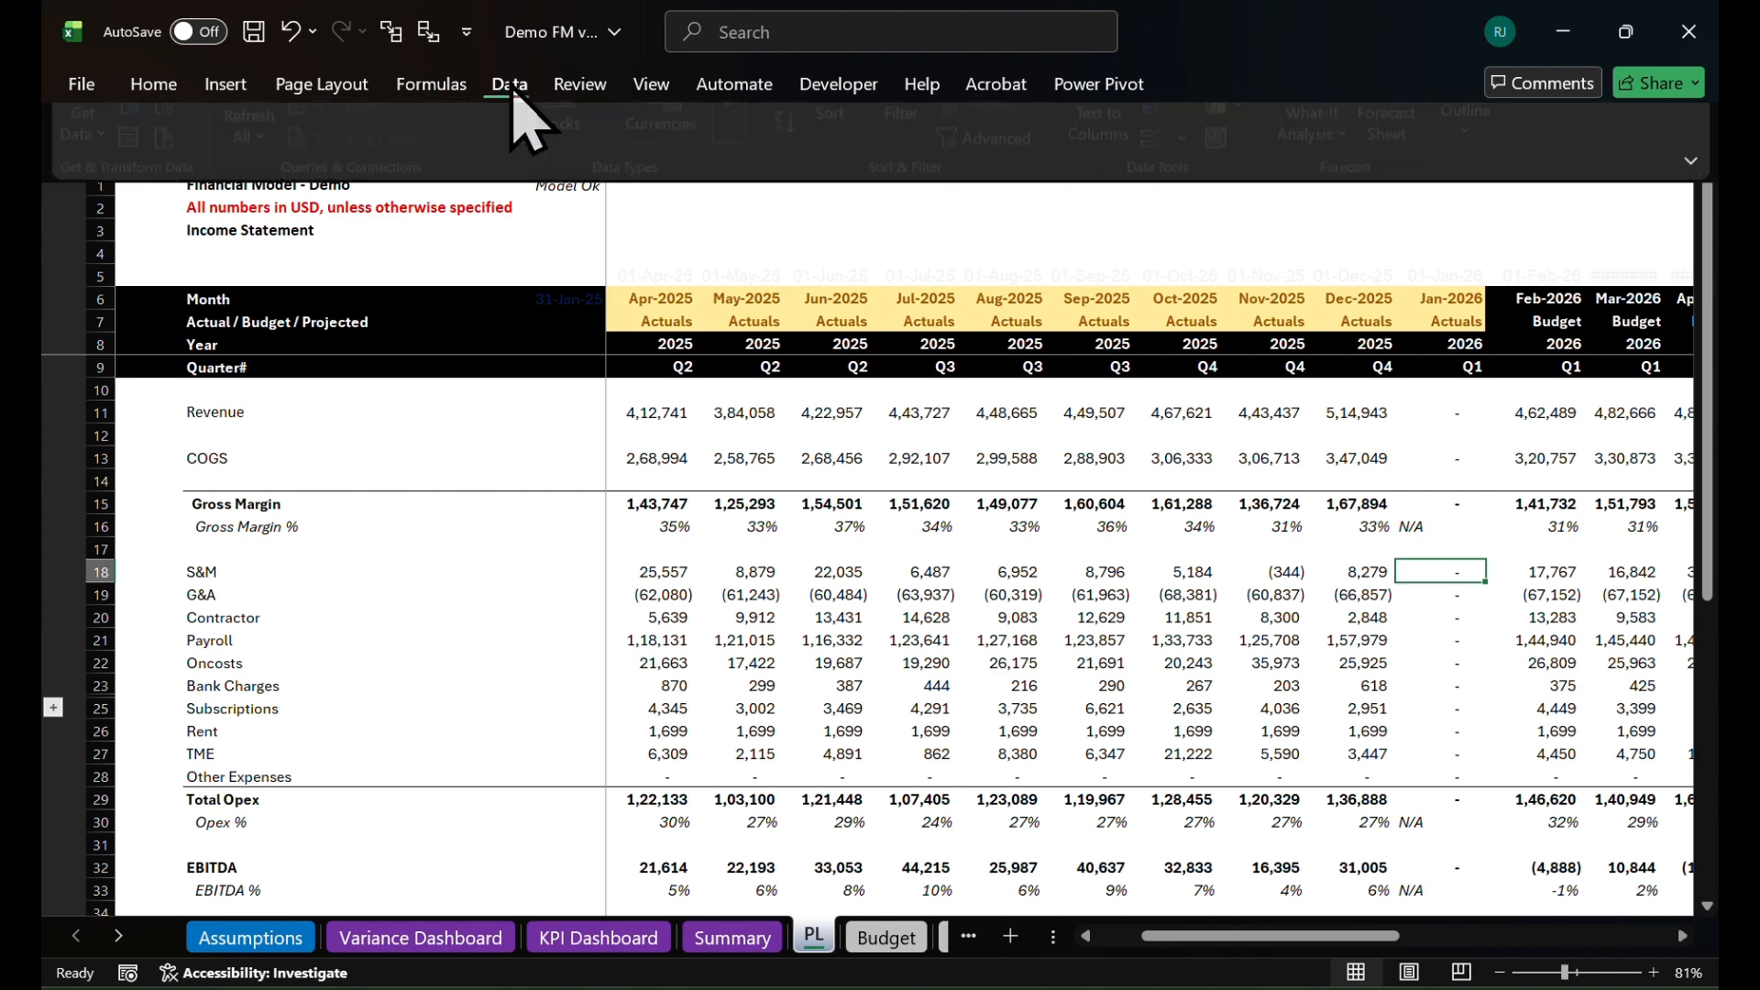
left_click(248, 129)
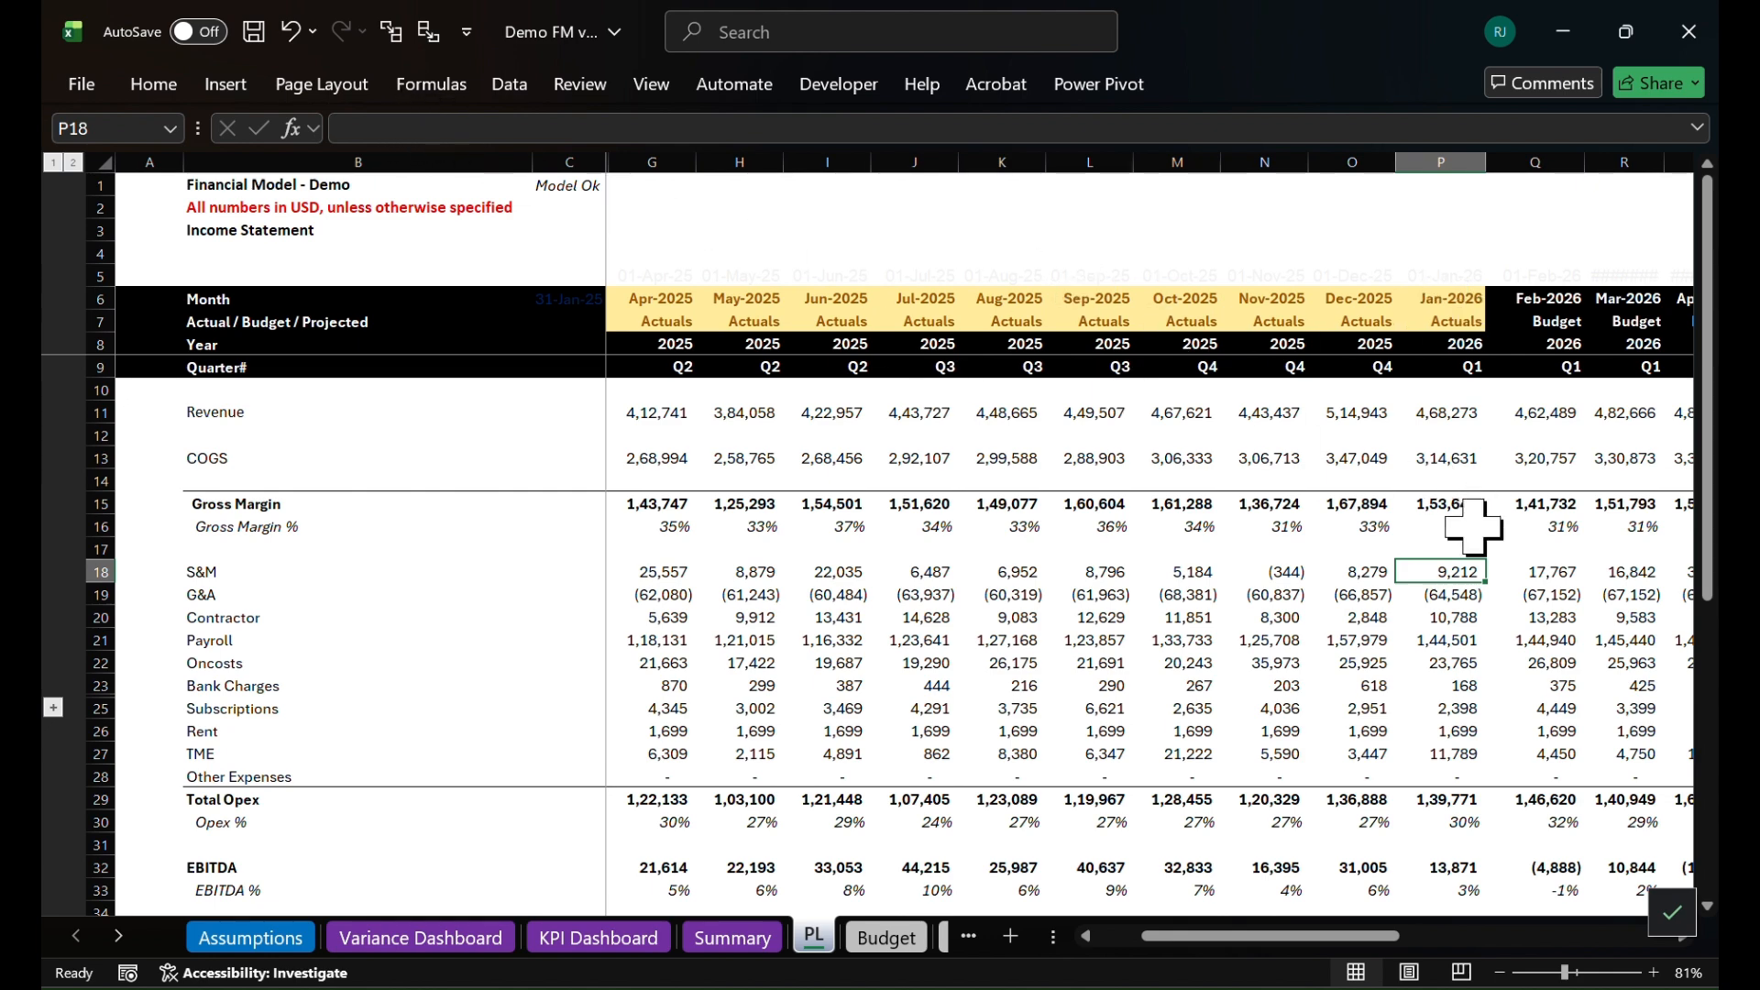
Extend the Check with Accounts difference formula on the PL sheet from December 2025 (O45) to January 2026 (P45)
scroll(1469, 640, "down", 3)
scroll(1469, 640, "down", 4)
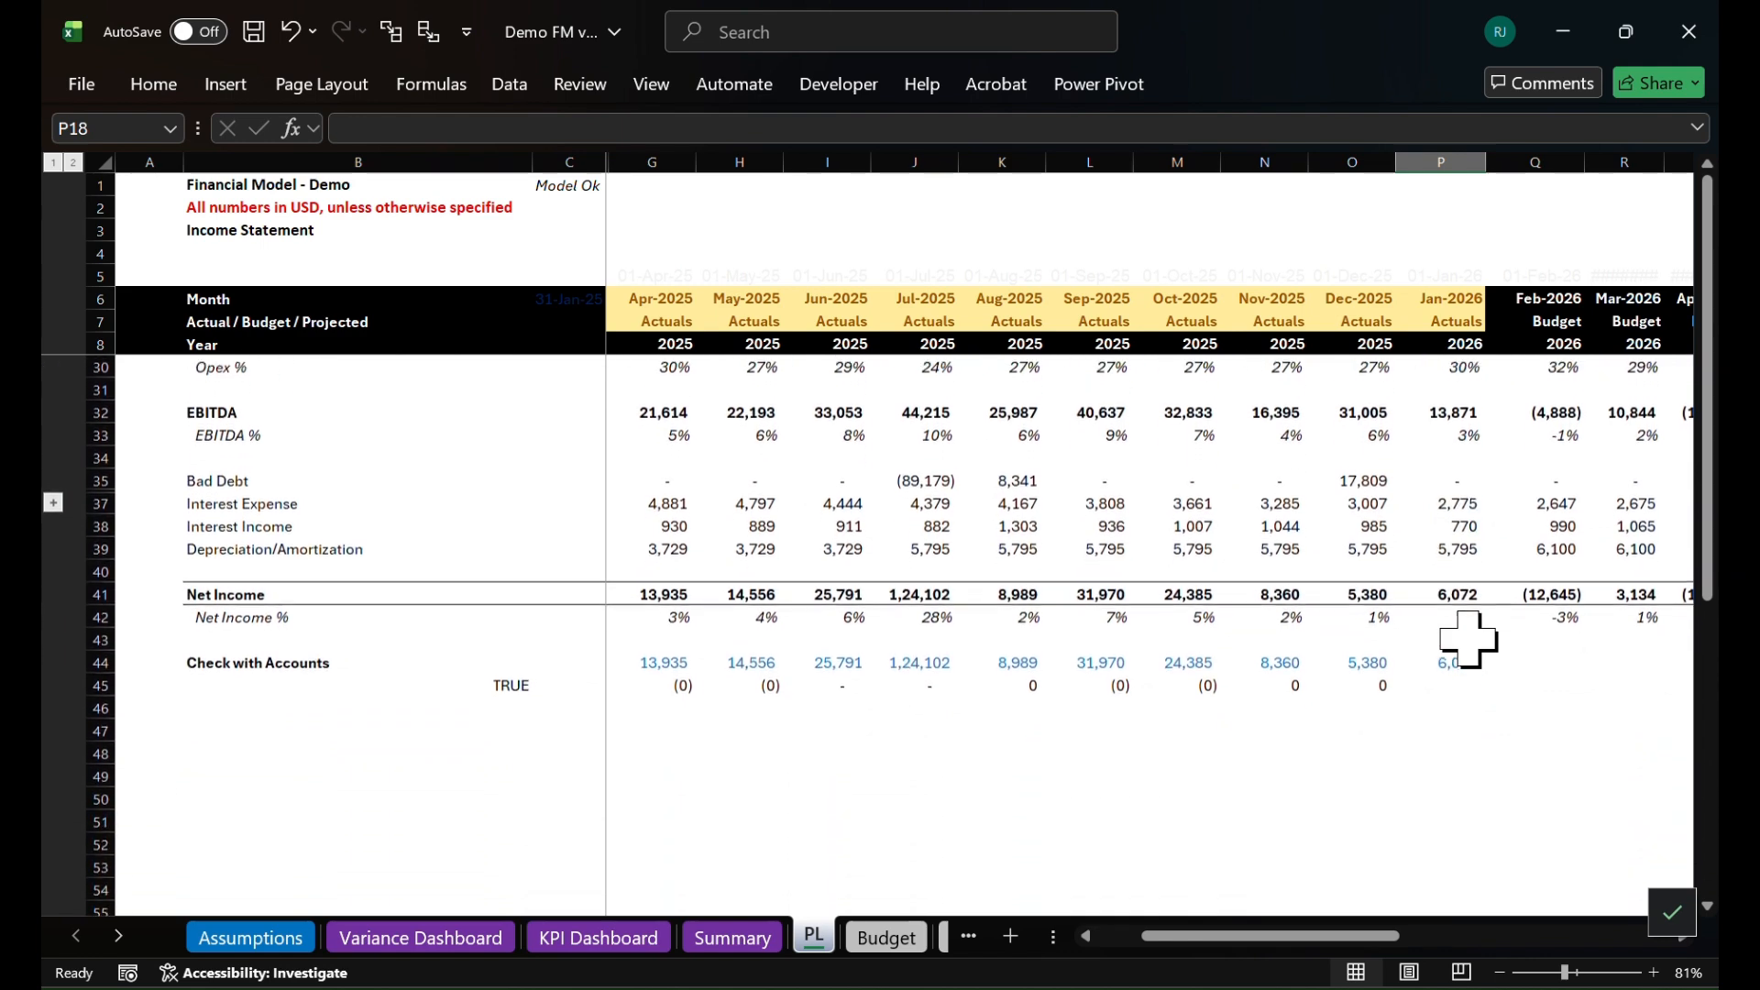
left_click(1373, 678)
key("shift+Right")
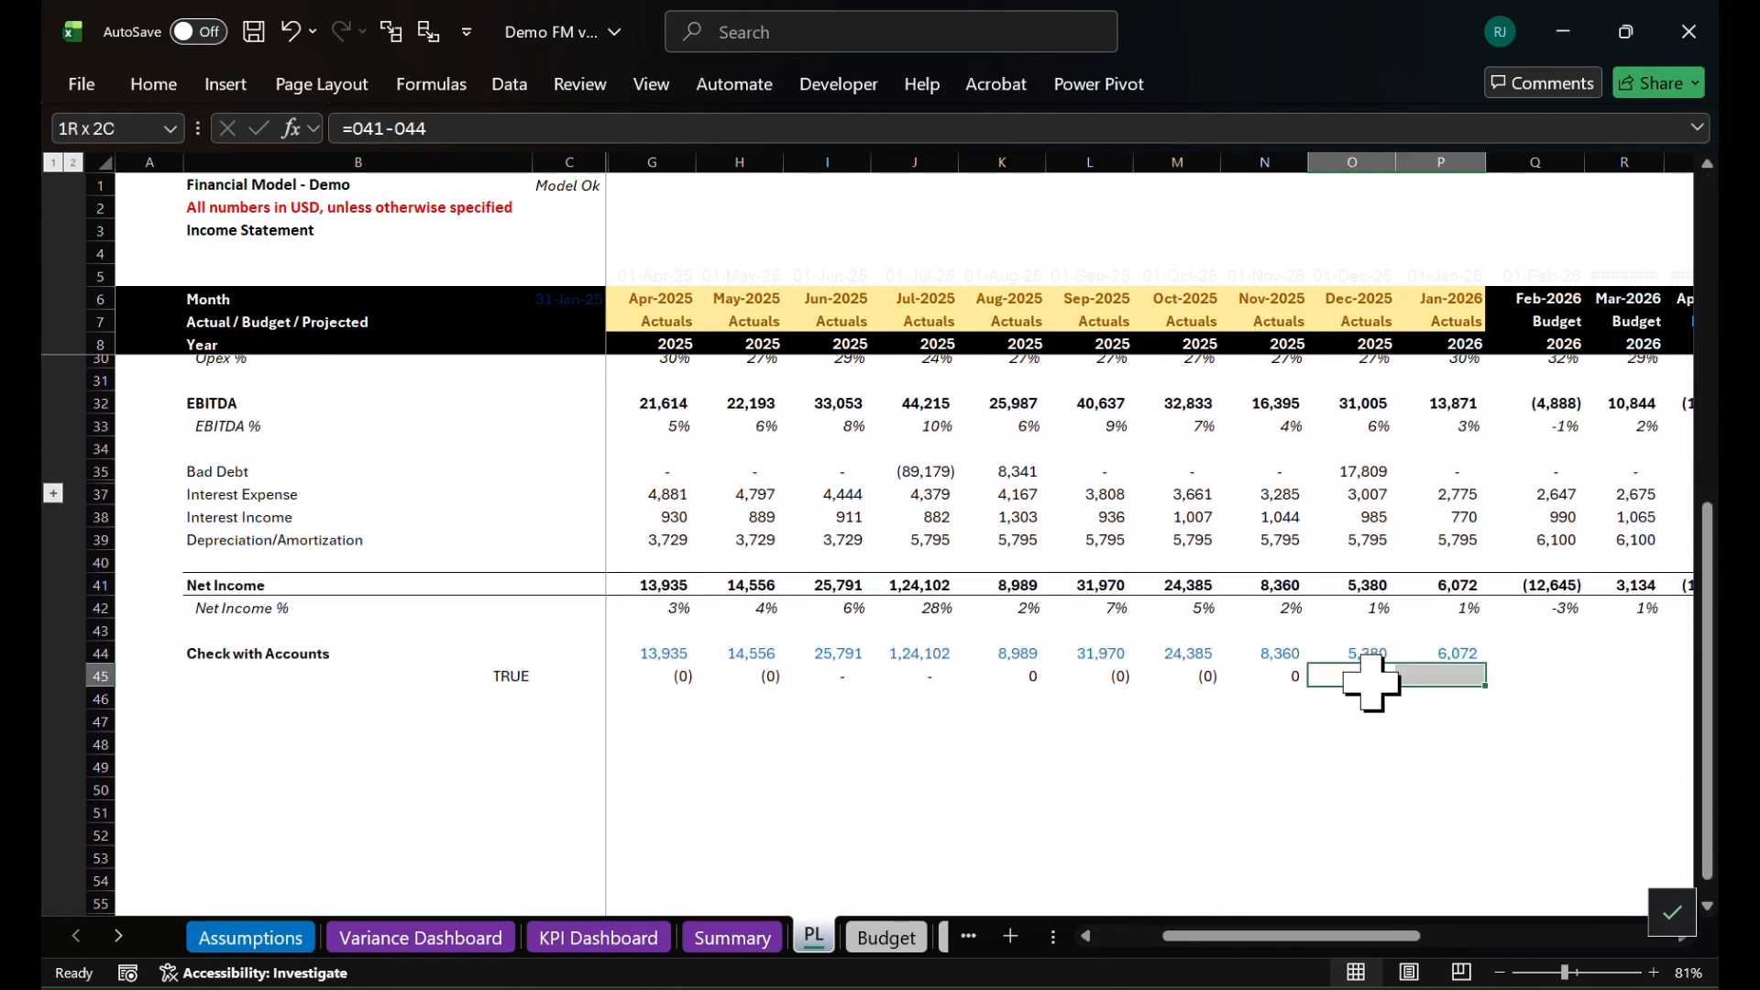
key("ctrl+r")
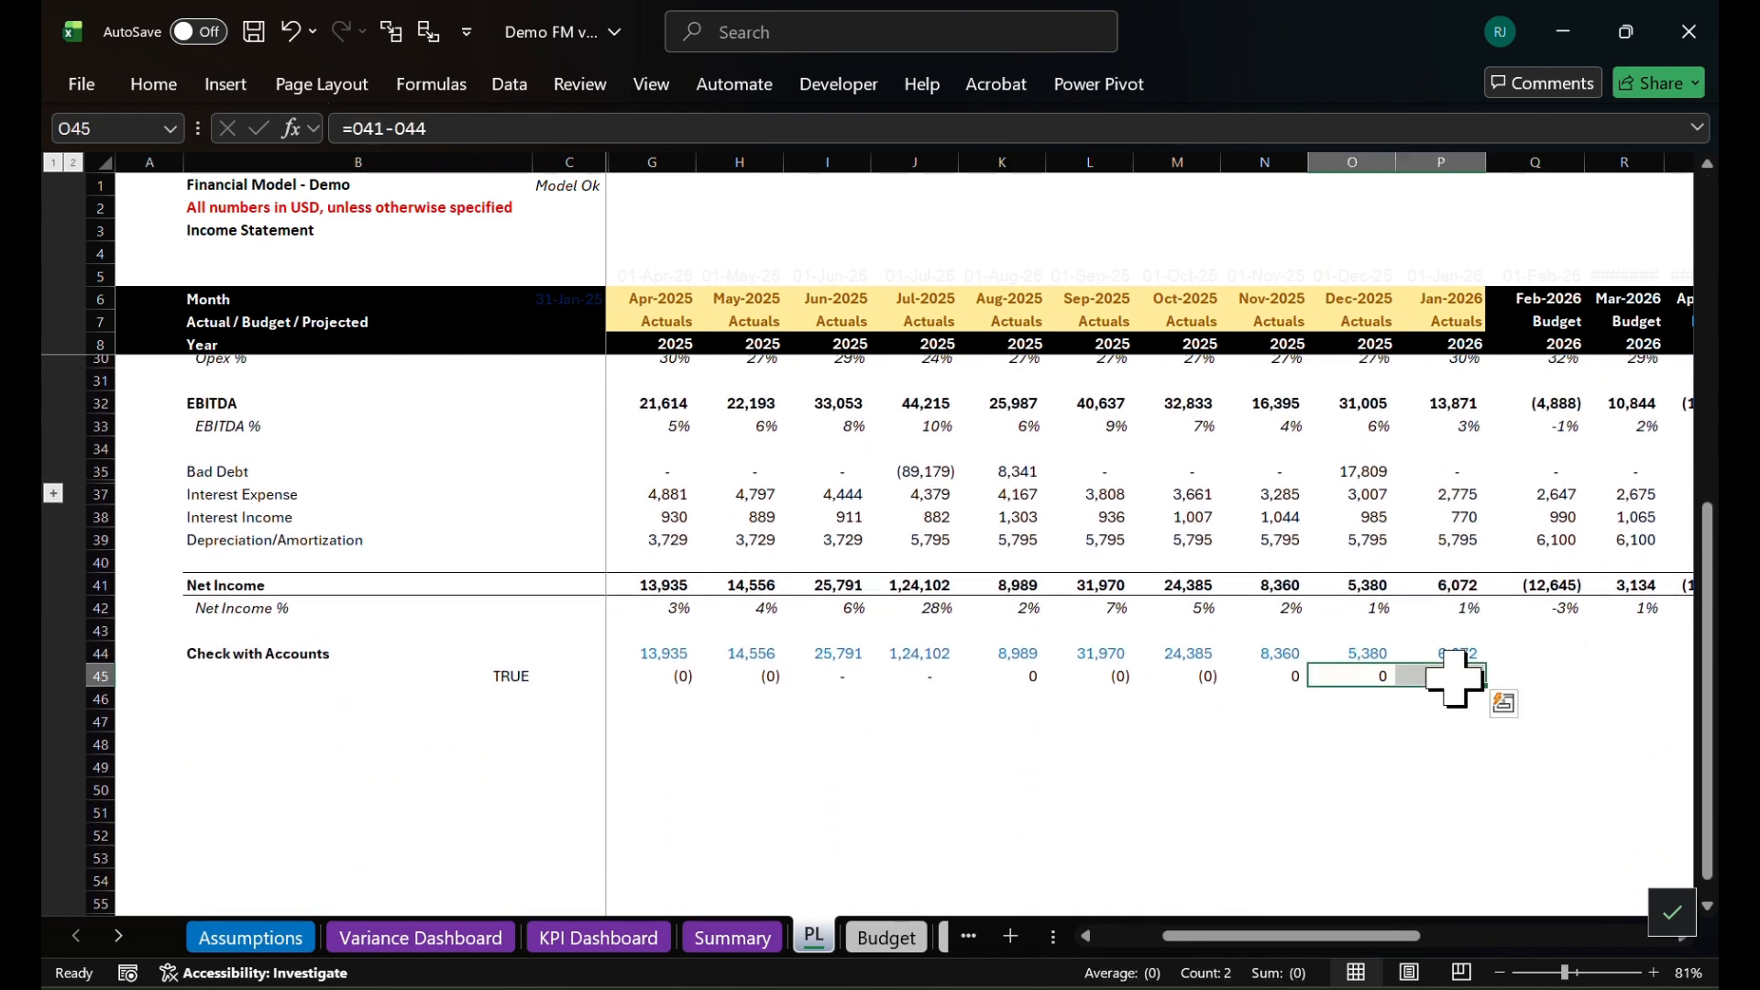
left_click(1455, 651)
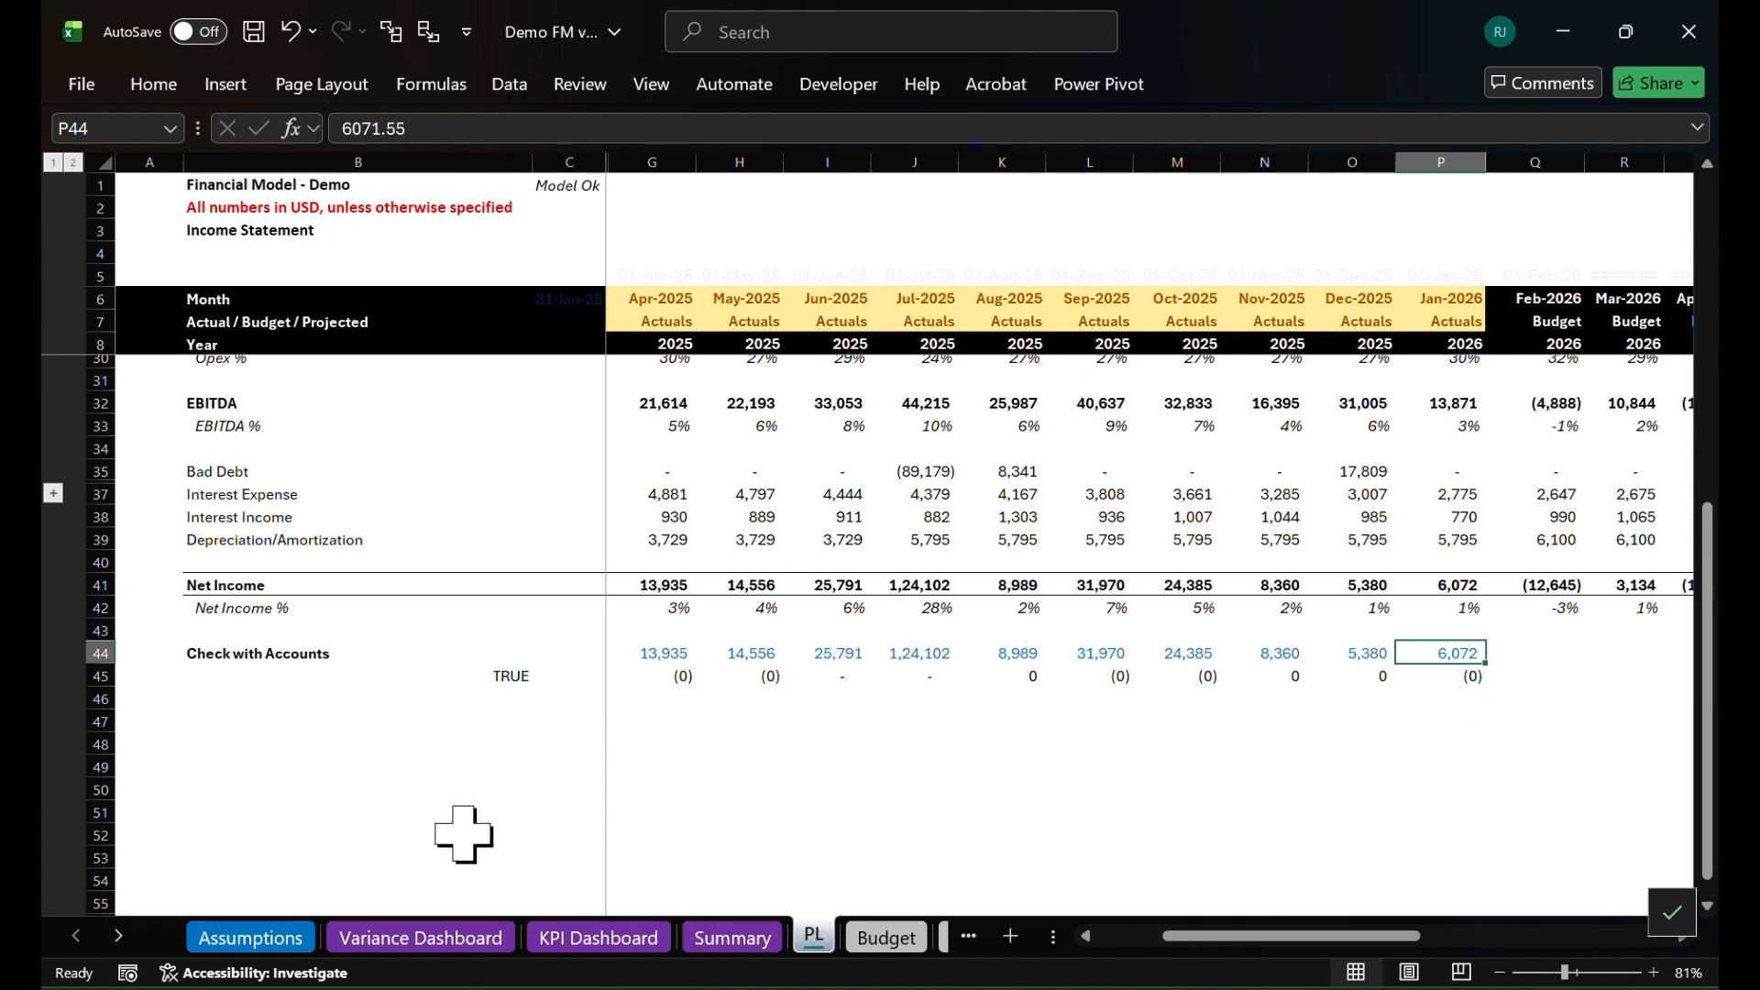
Review the variance table and charts on the Variance Dashboard sheet and the cards on the KPI Dashboard sheet
left_click(461, 944)
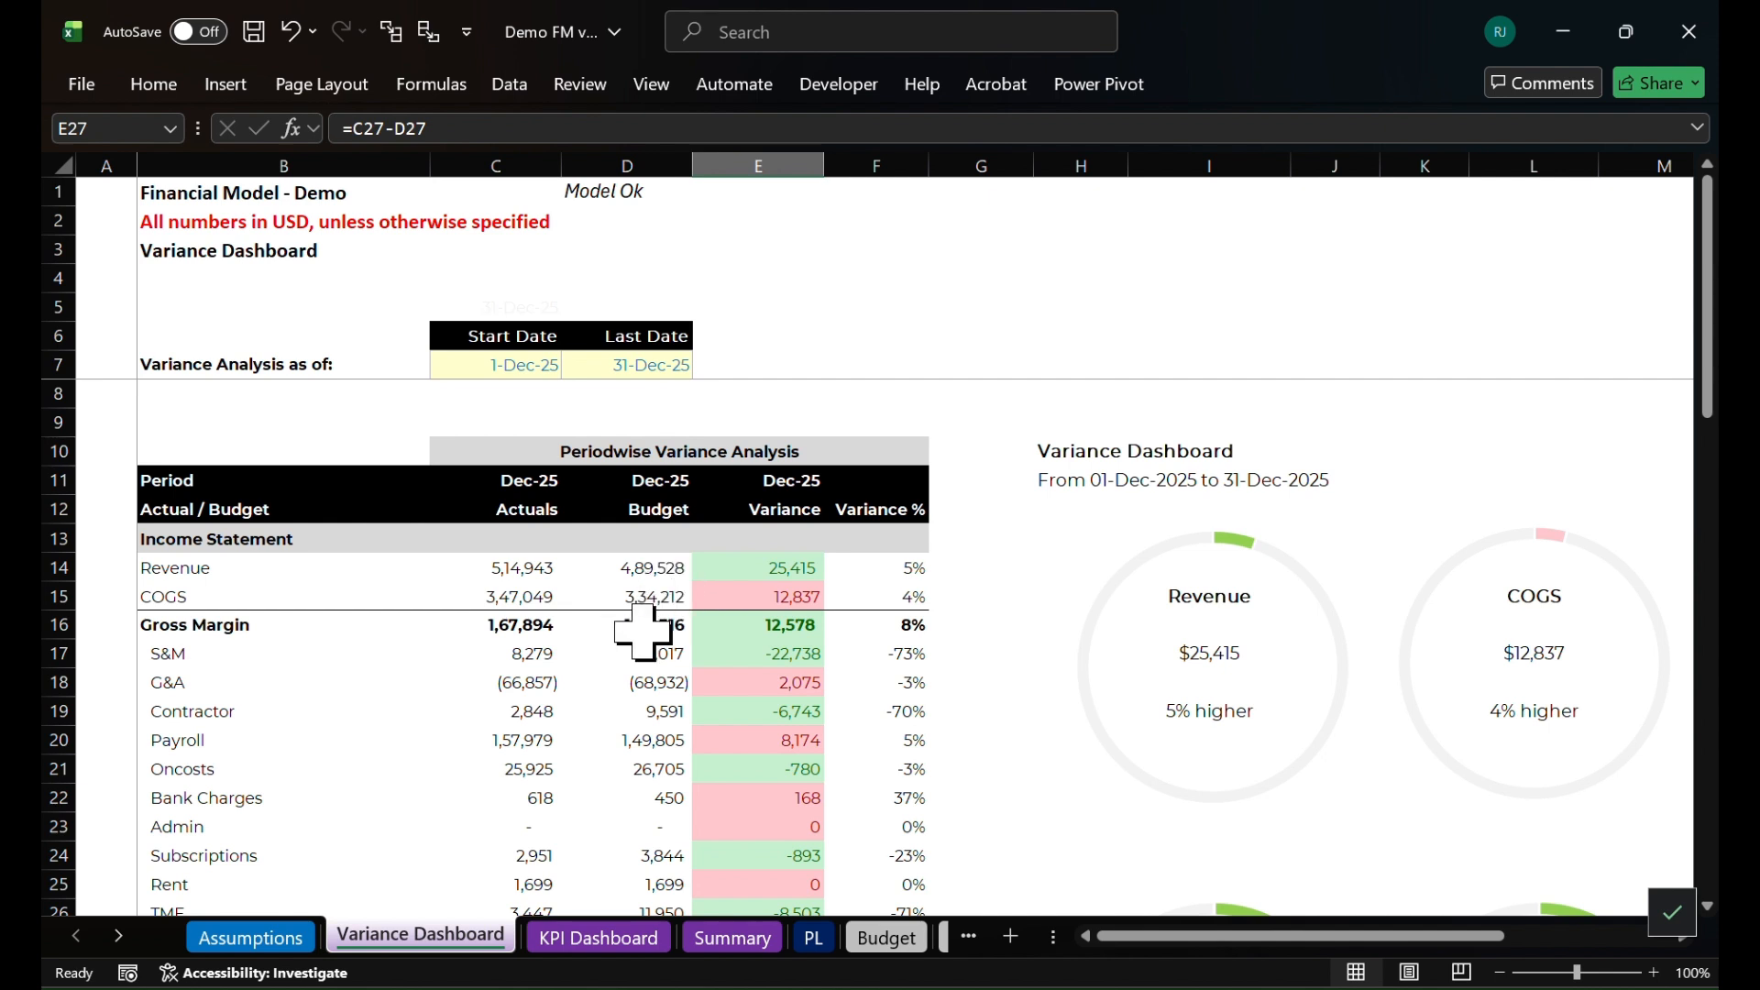
scroll(642, 631, "down", 1)
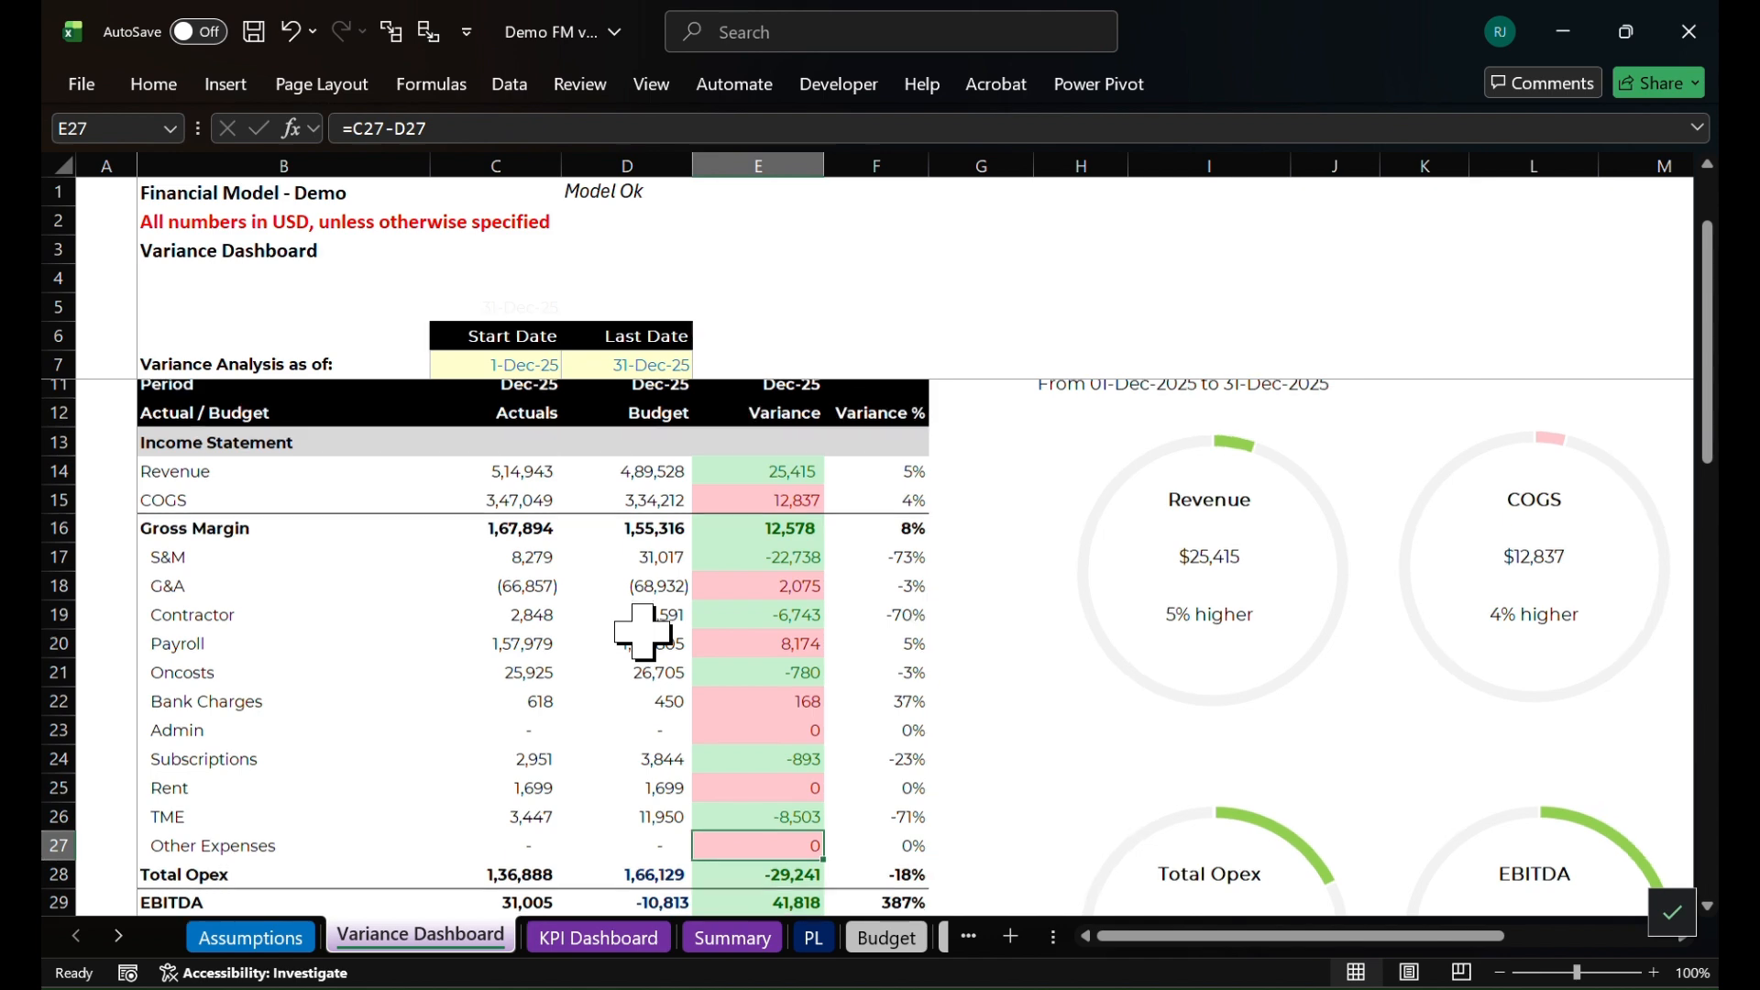
scroll(643, 631, "down", 1)
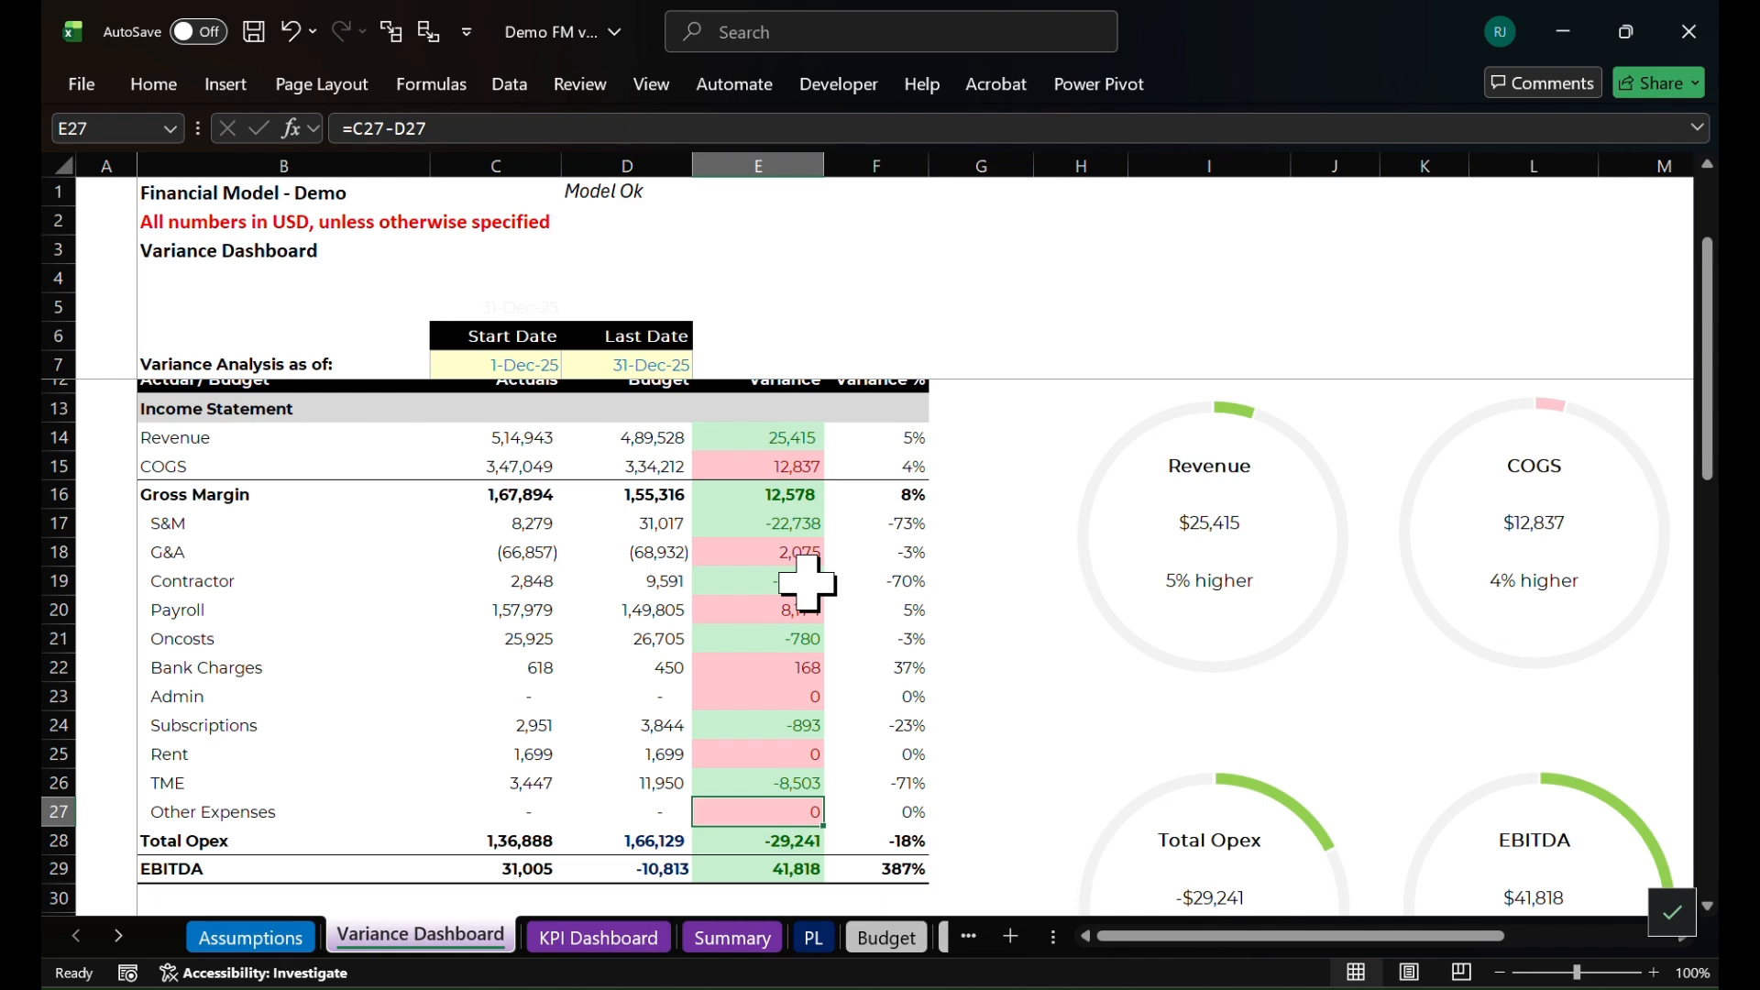
left_click(591, 937)
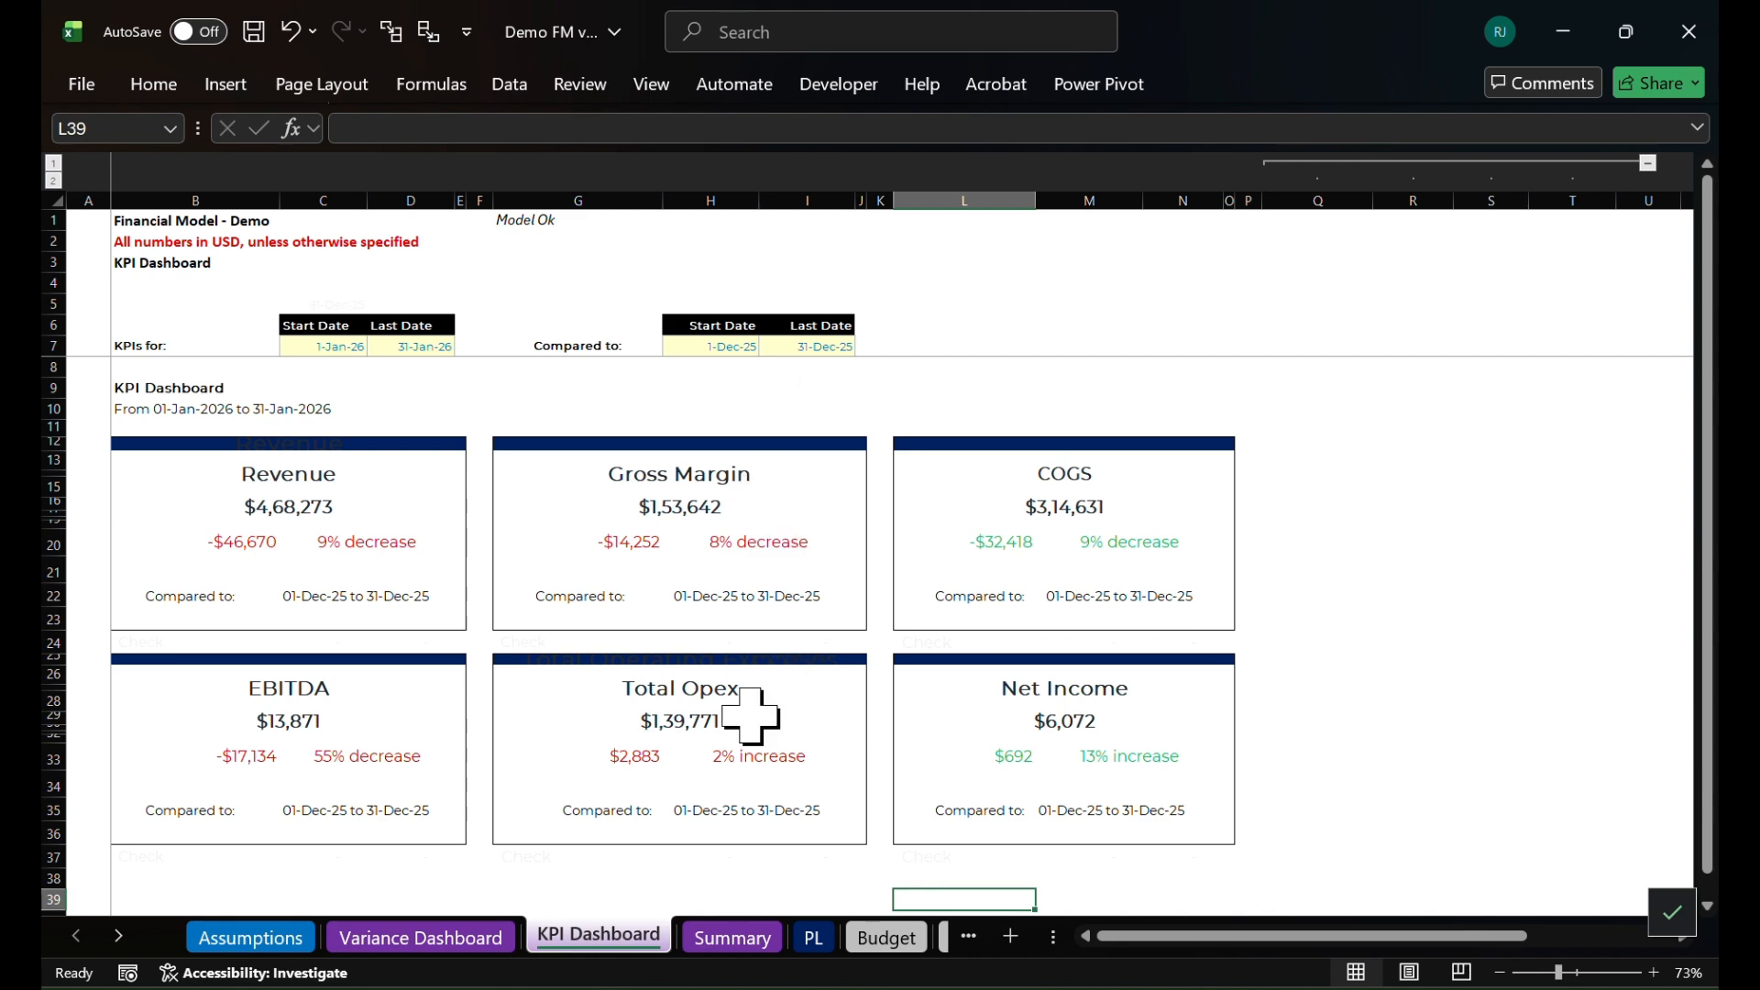
left_click(474, 948)
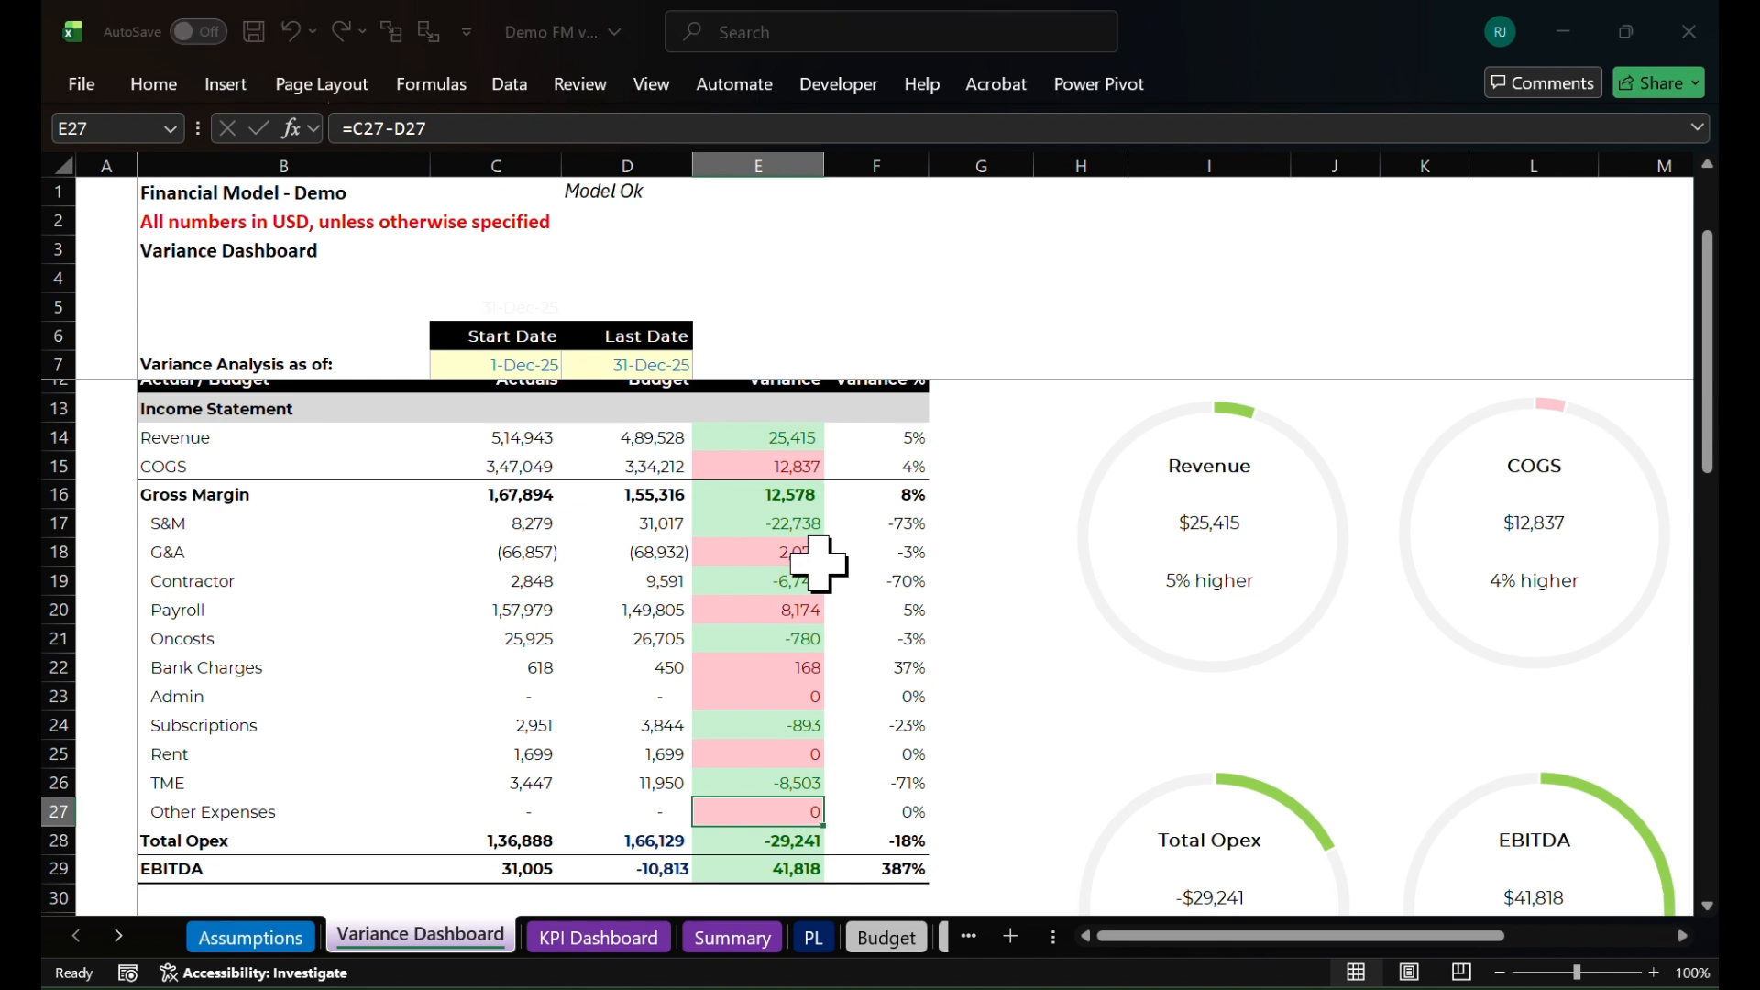
Open the Management Monthly Accounts_Jan 26 presentation from the FP&A Demo folder in PowerPoint
key("alt+Tab")
key("alt+Tab")
key("alt+Tab")
key("alt+Tab")
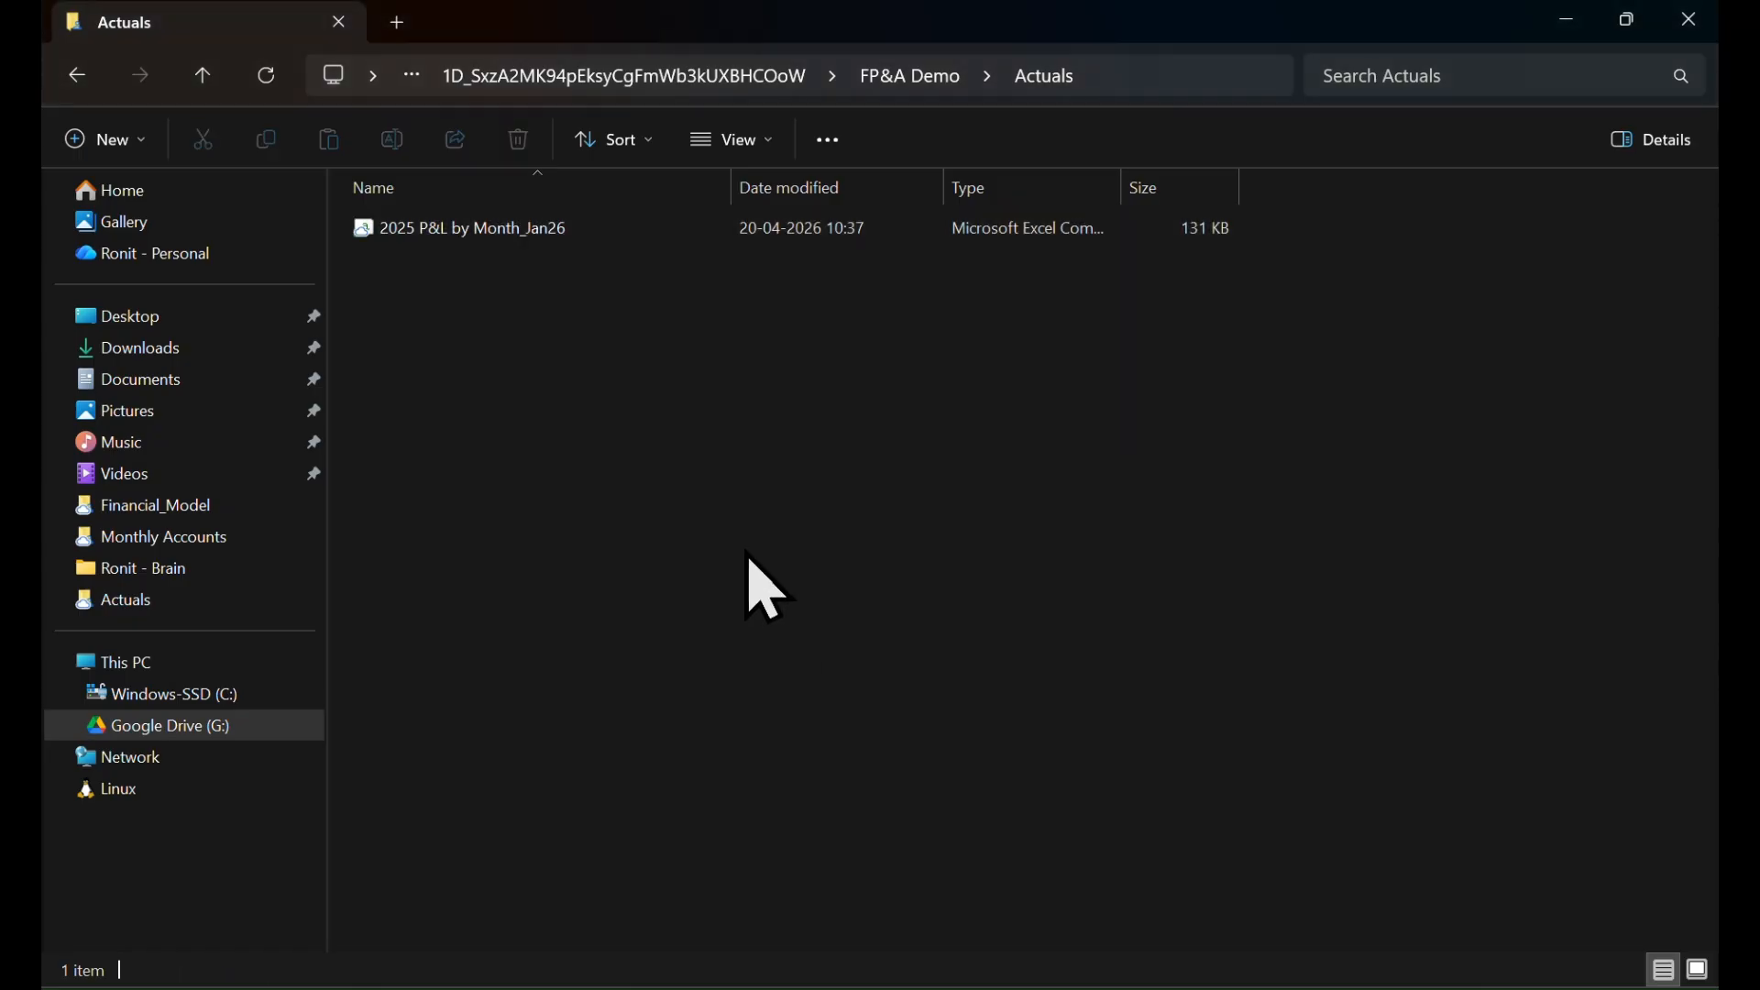
key("alt+Up")
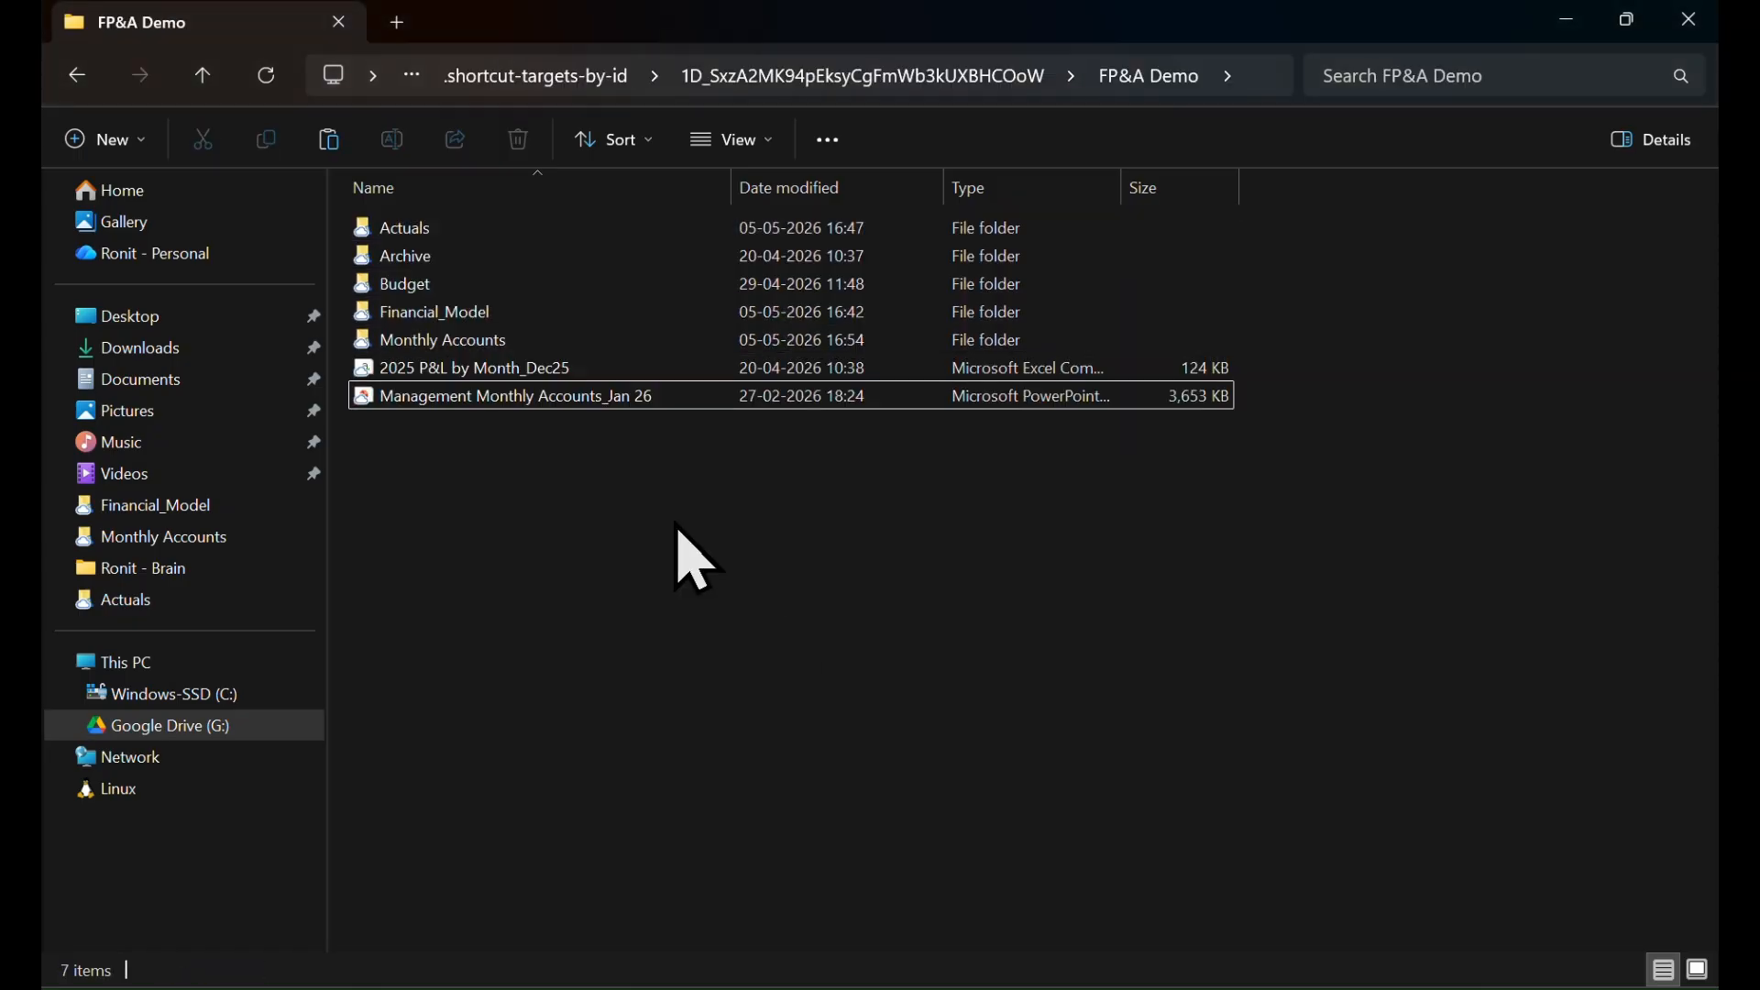
double_click(558, 402)
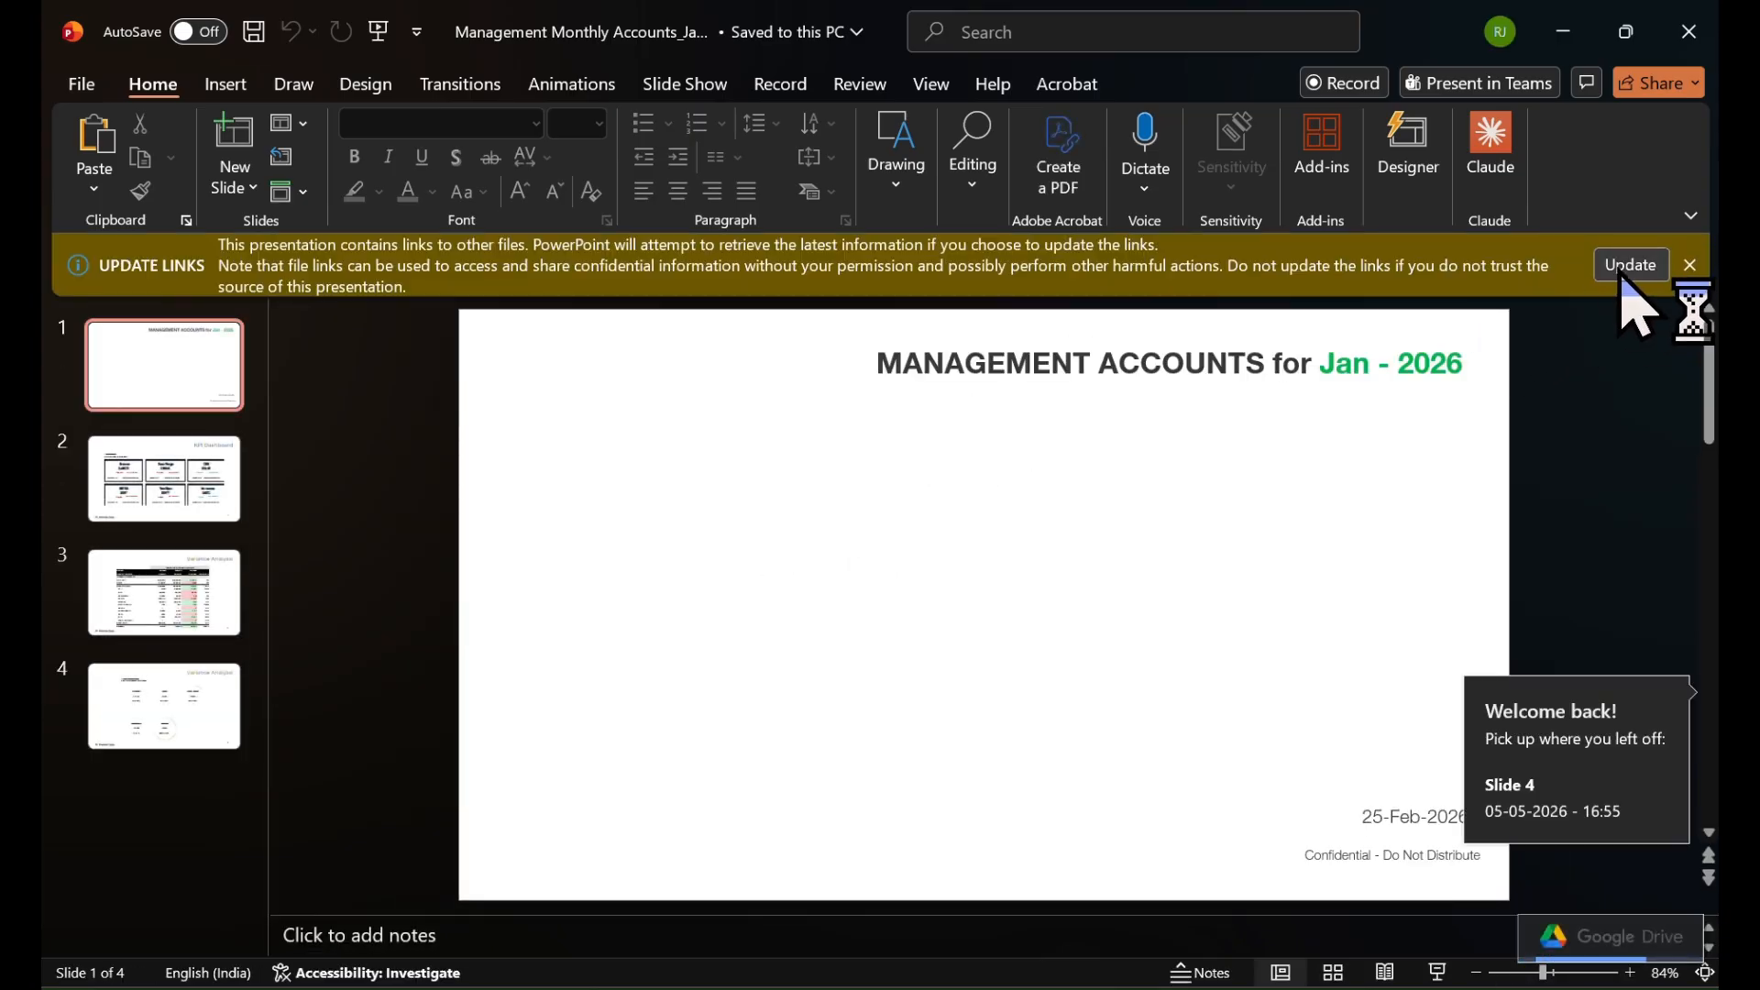
left_click(1625, 268)
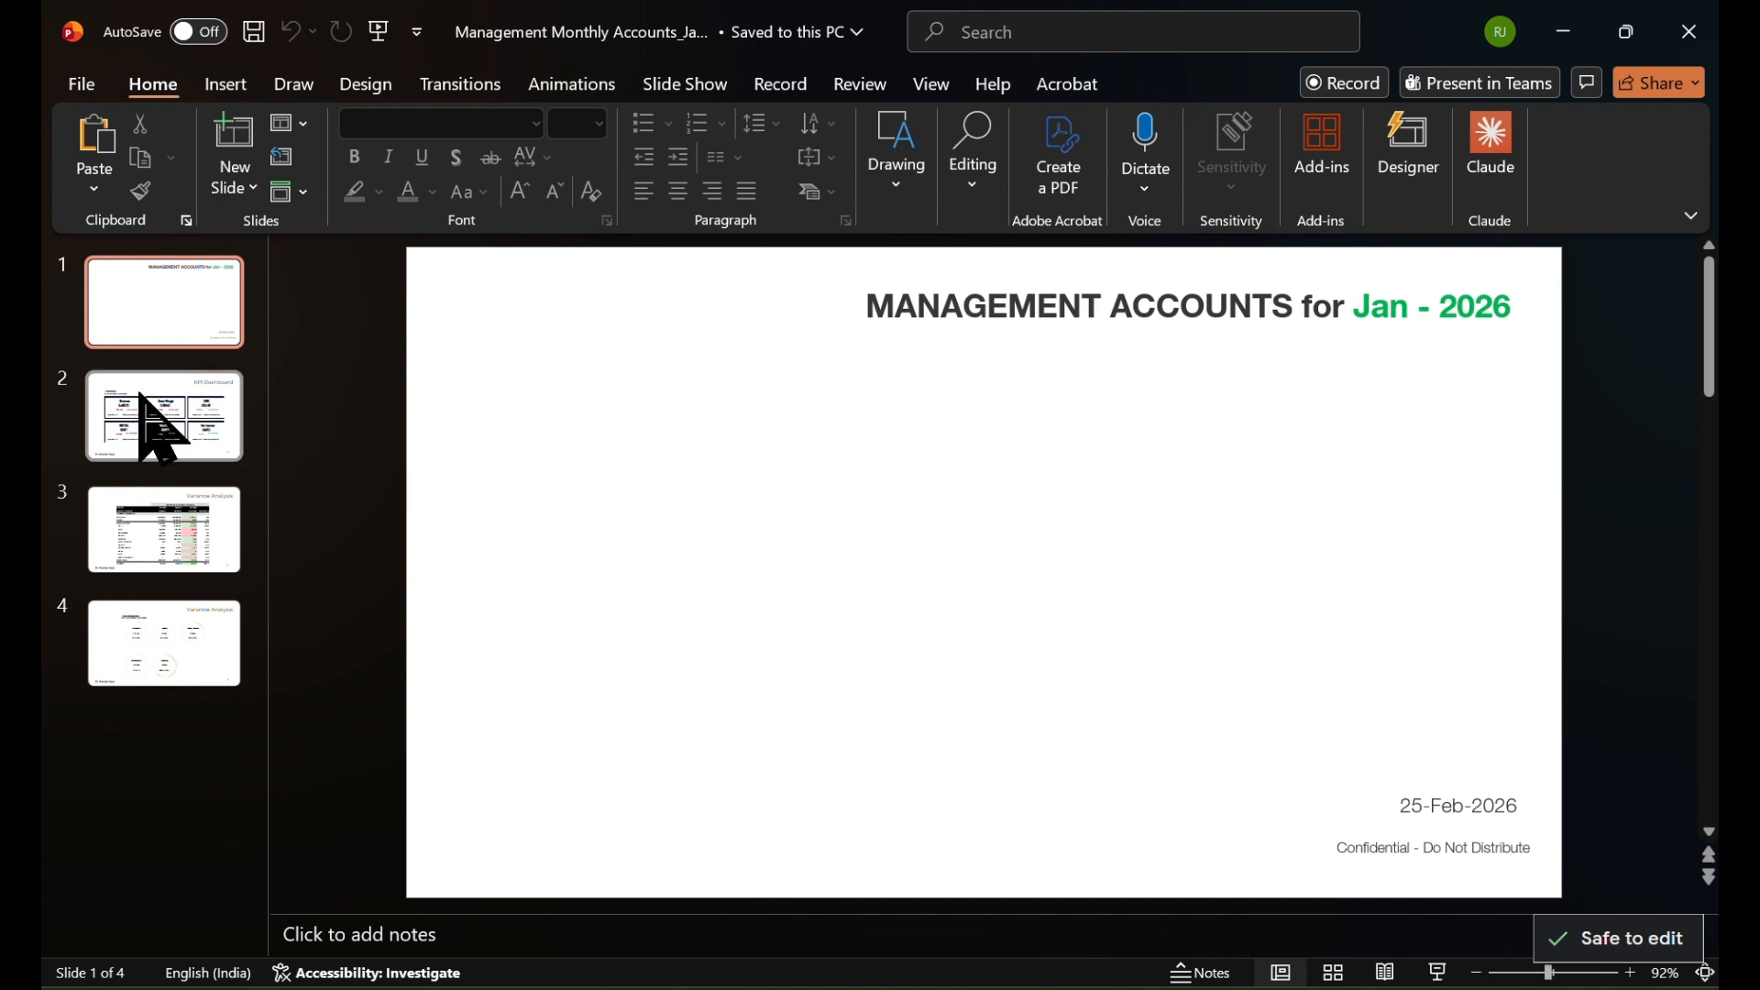
Look through the KPI Dashboard and Variance Analysis slides, slides 2 to 4
left_click(163, 417)
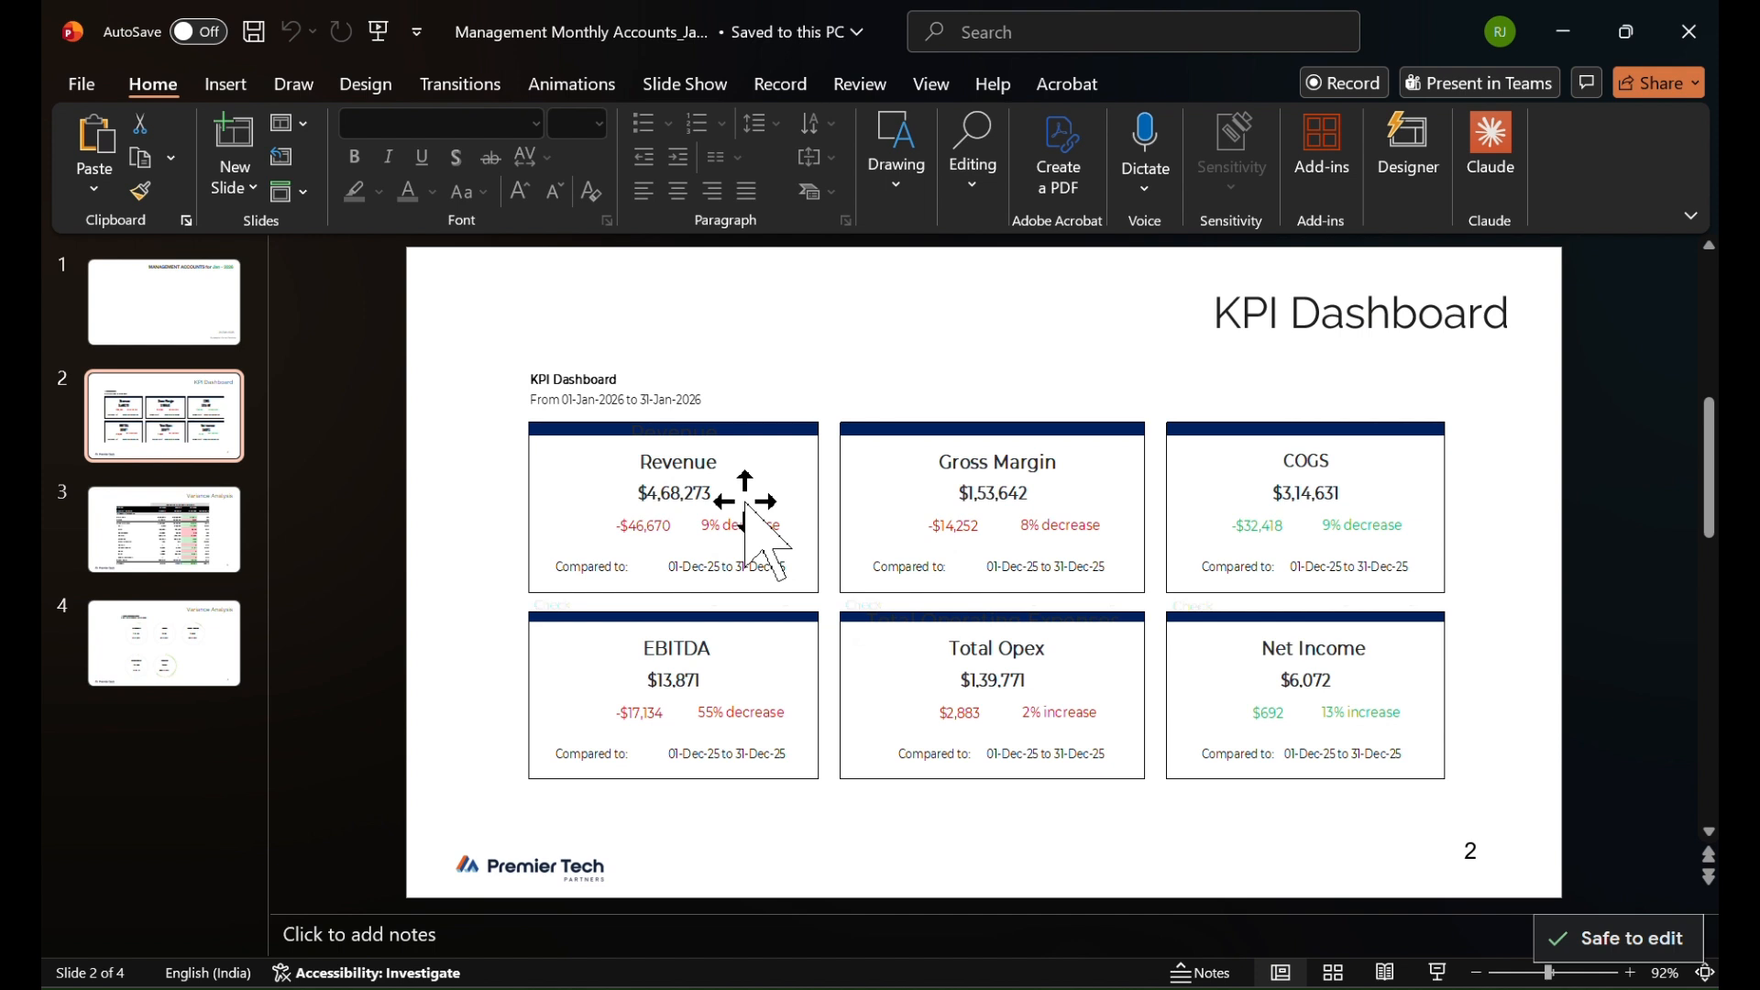
left_click(211, 568)
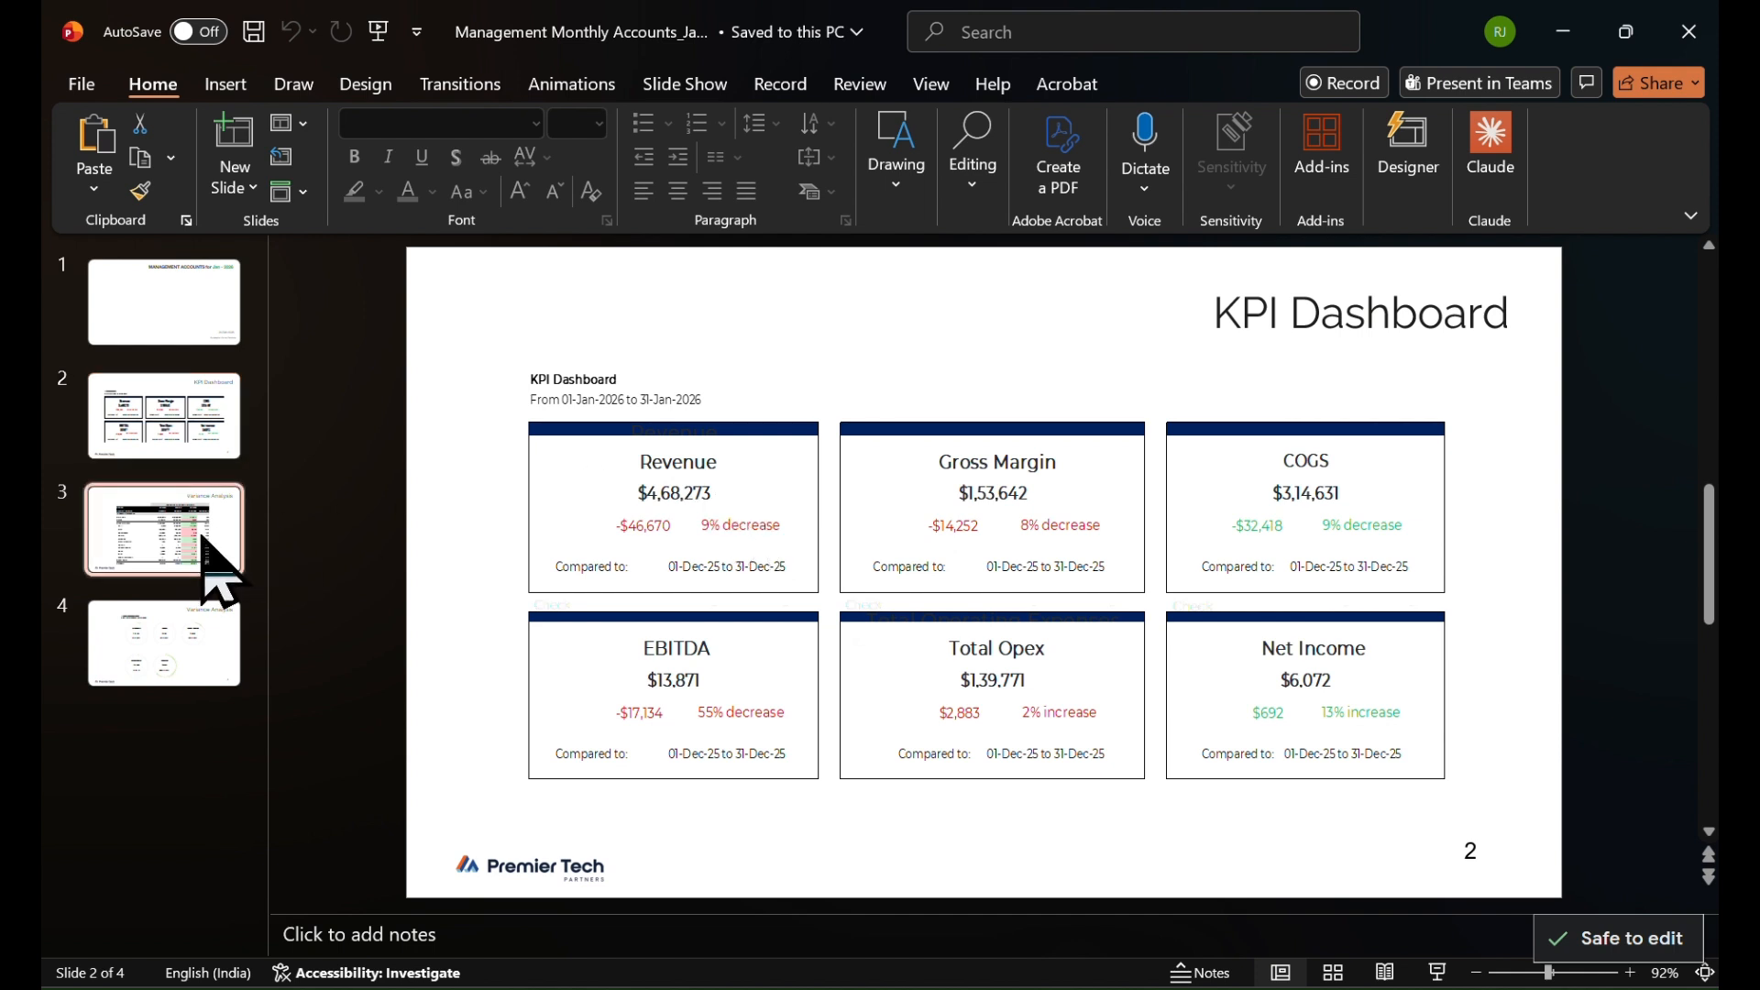
left_click(174, 670)
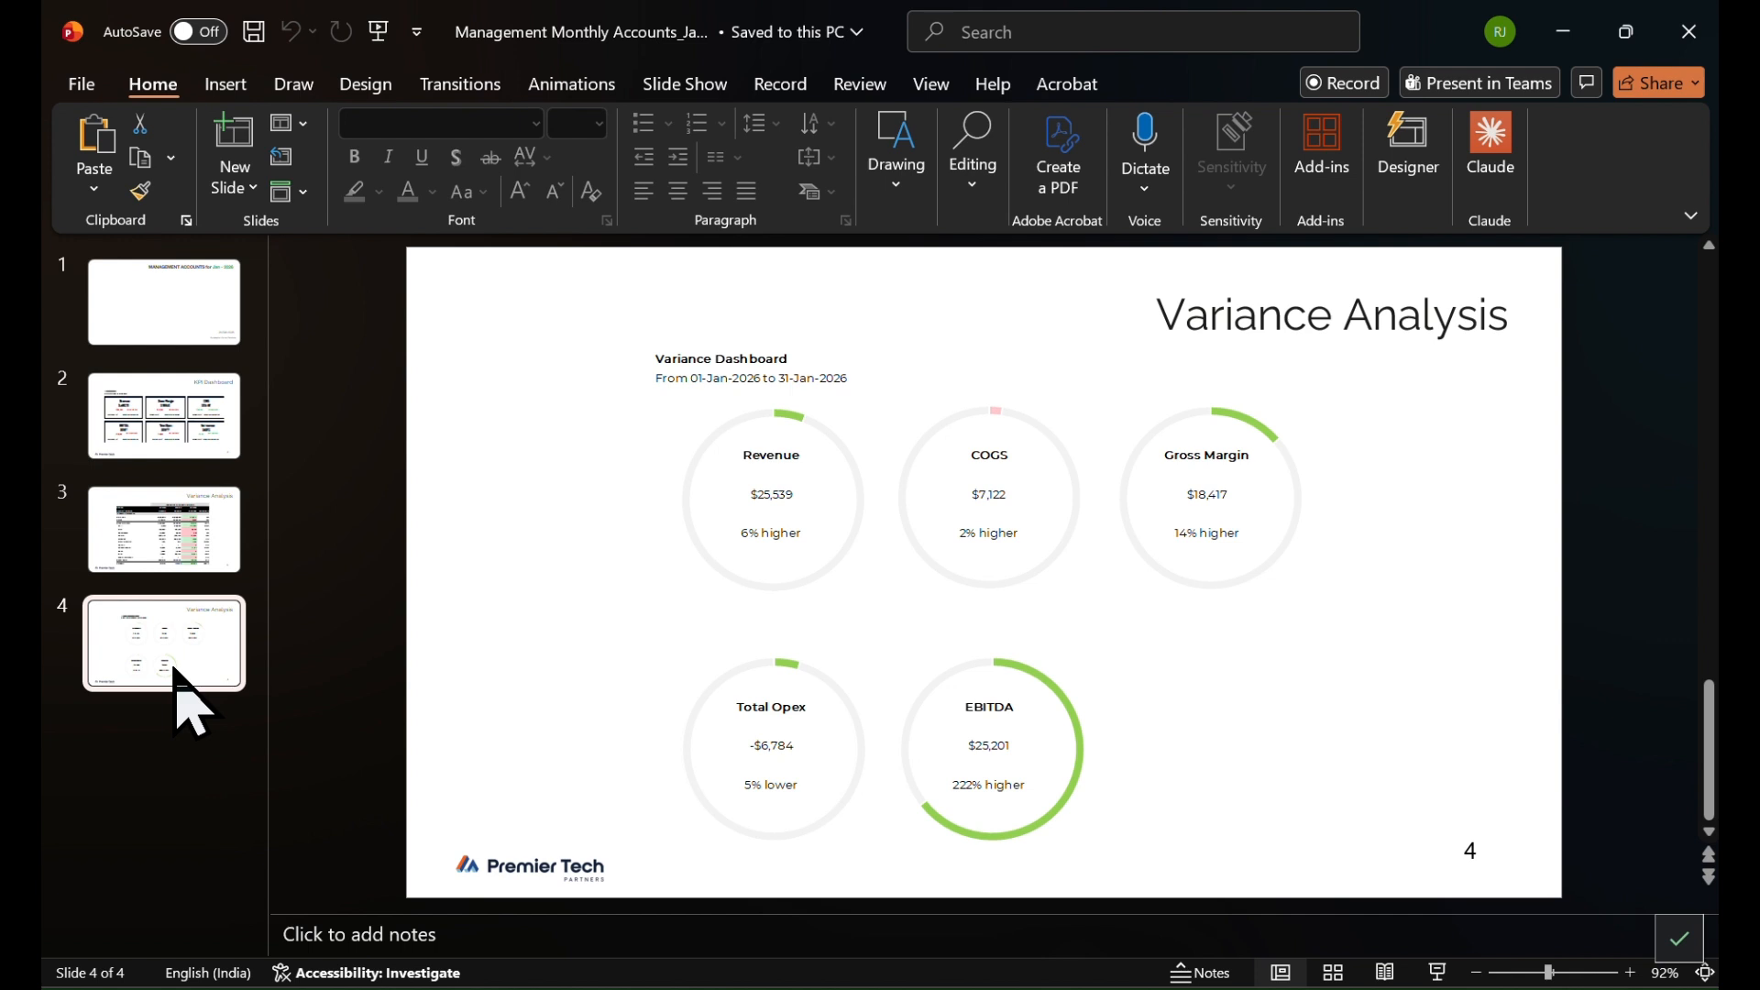
Start the Claude add-in in the presentation, restarting it there, and also open it in the Demo FM workbook in Excel
left_click(1492, 147)
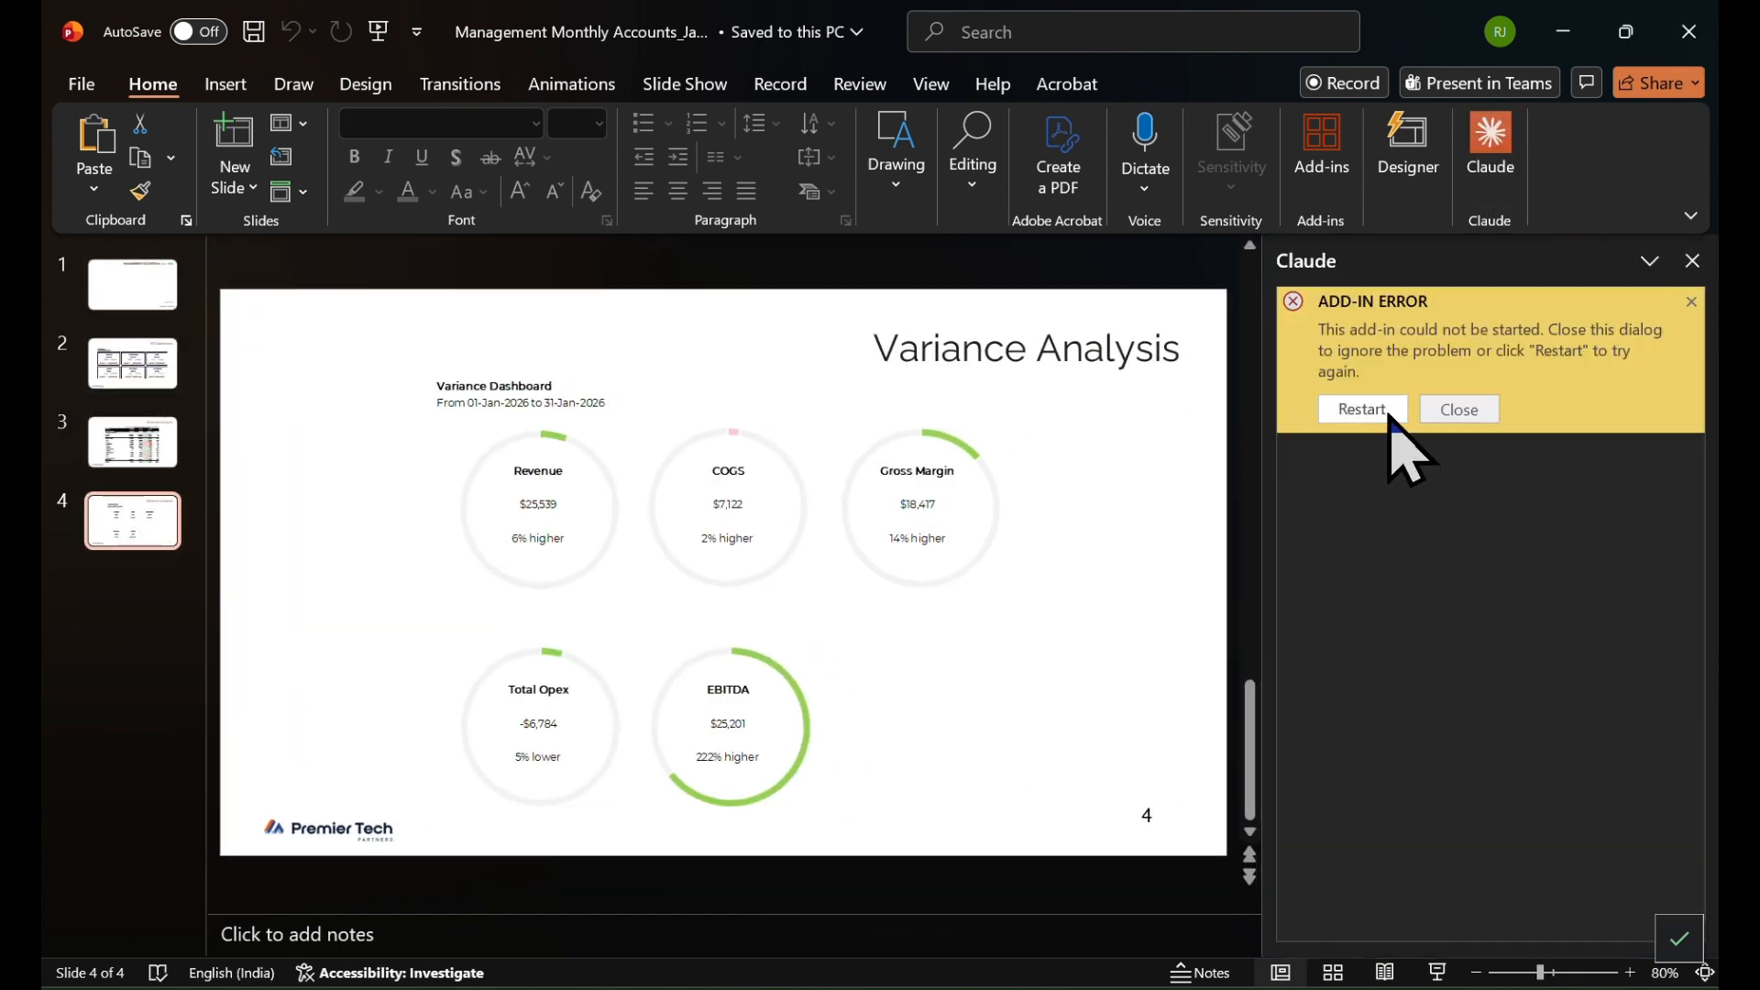
left_click(1389, 410)
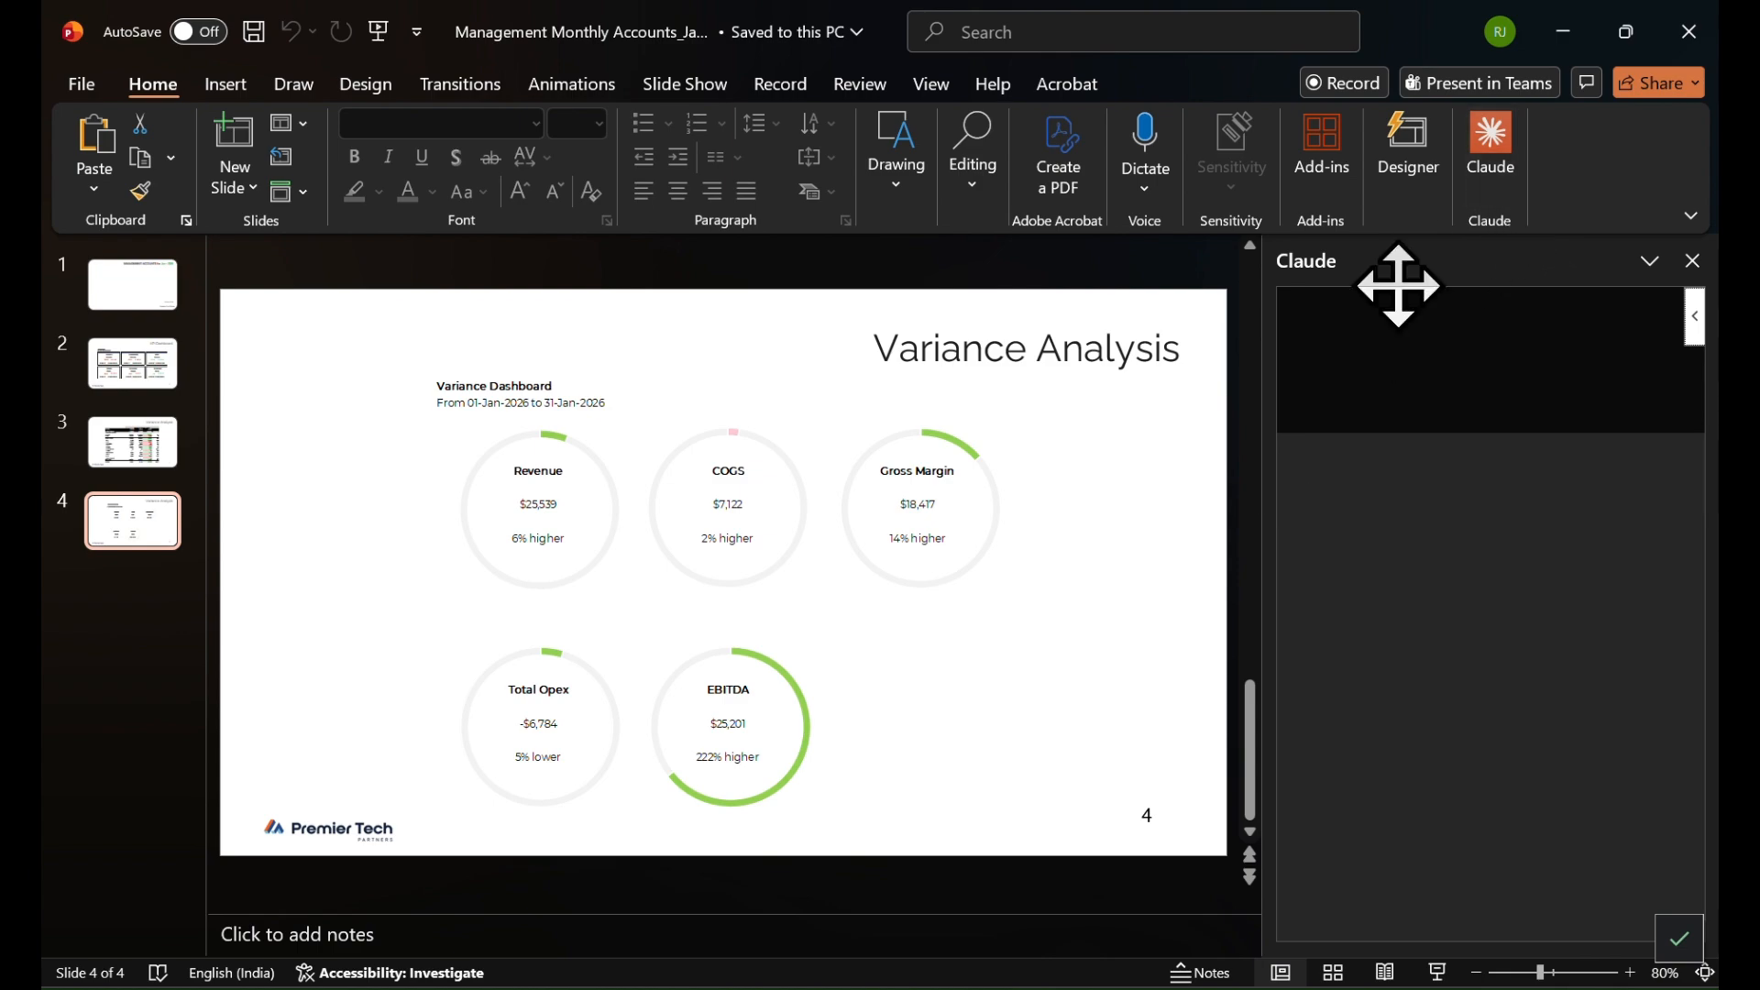
key("alt+Tab")
key("alt+Tab")
key("alt+Tab")
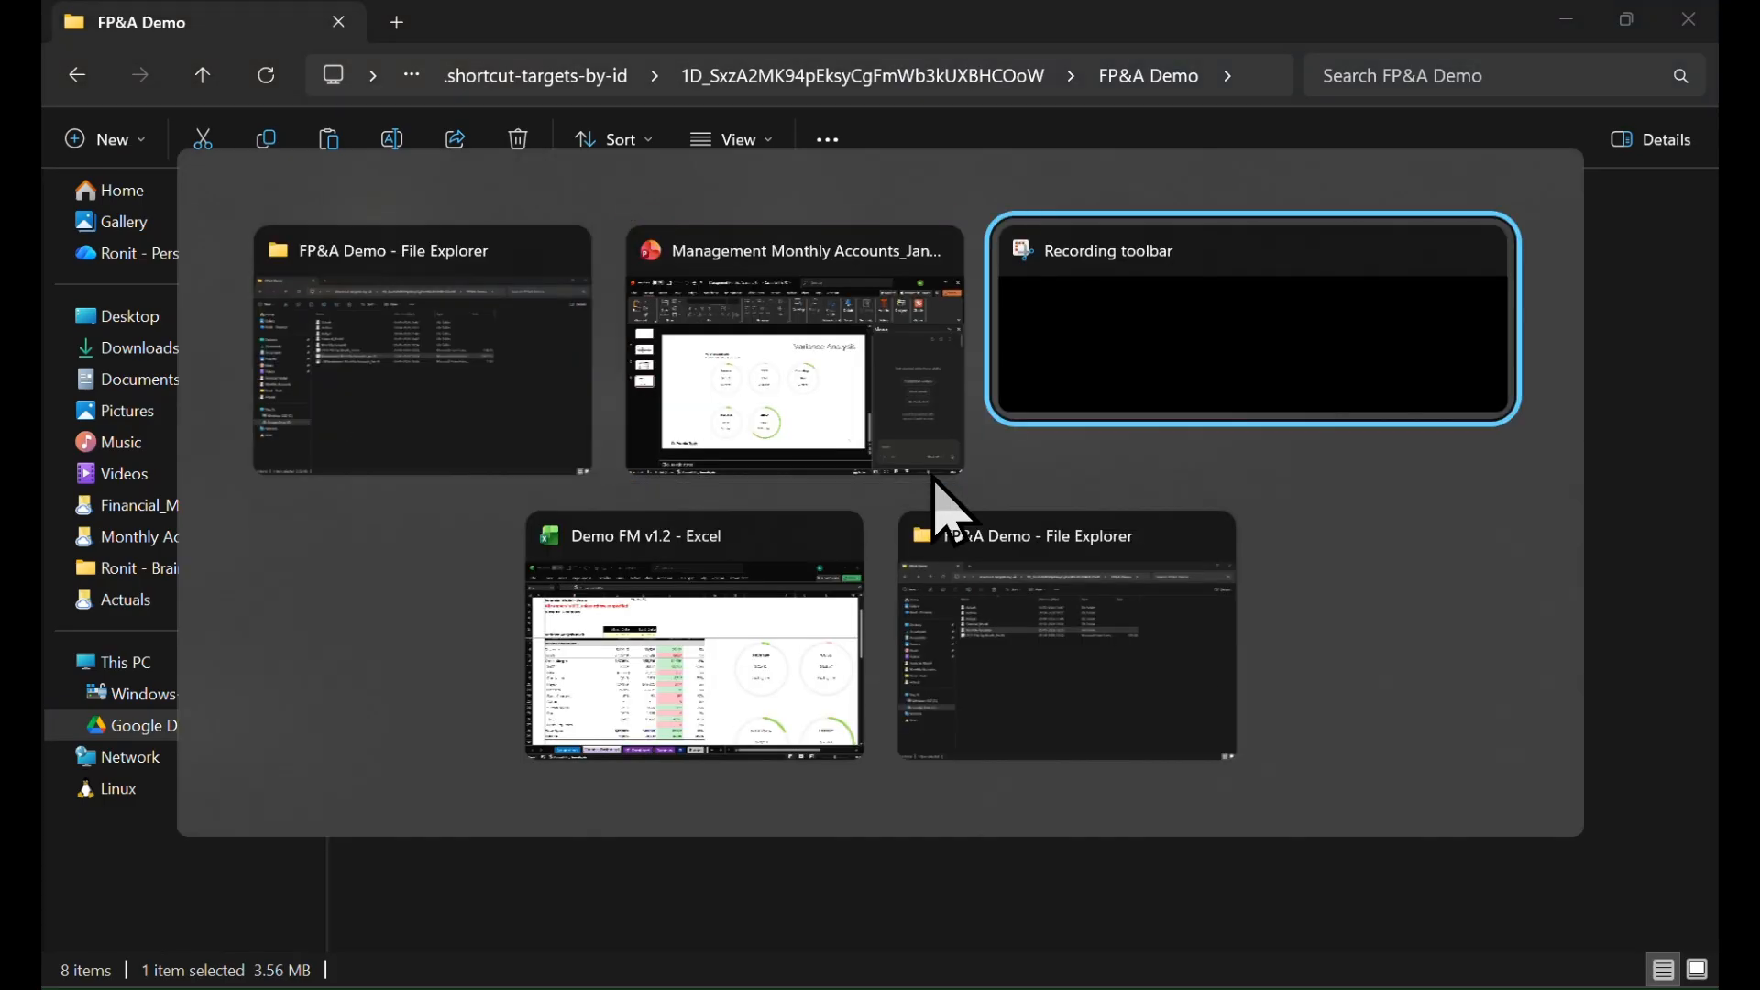
key("alt+Tab")
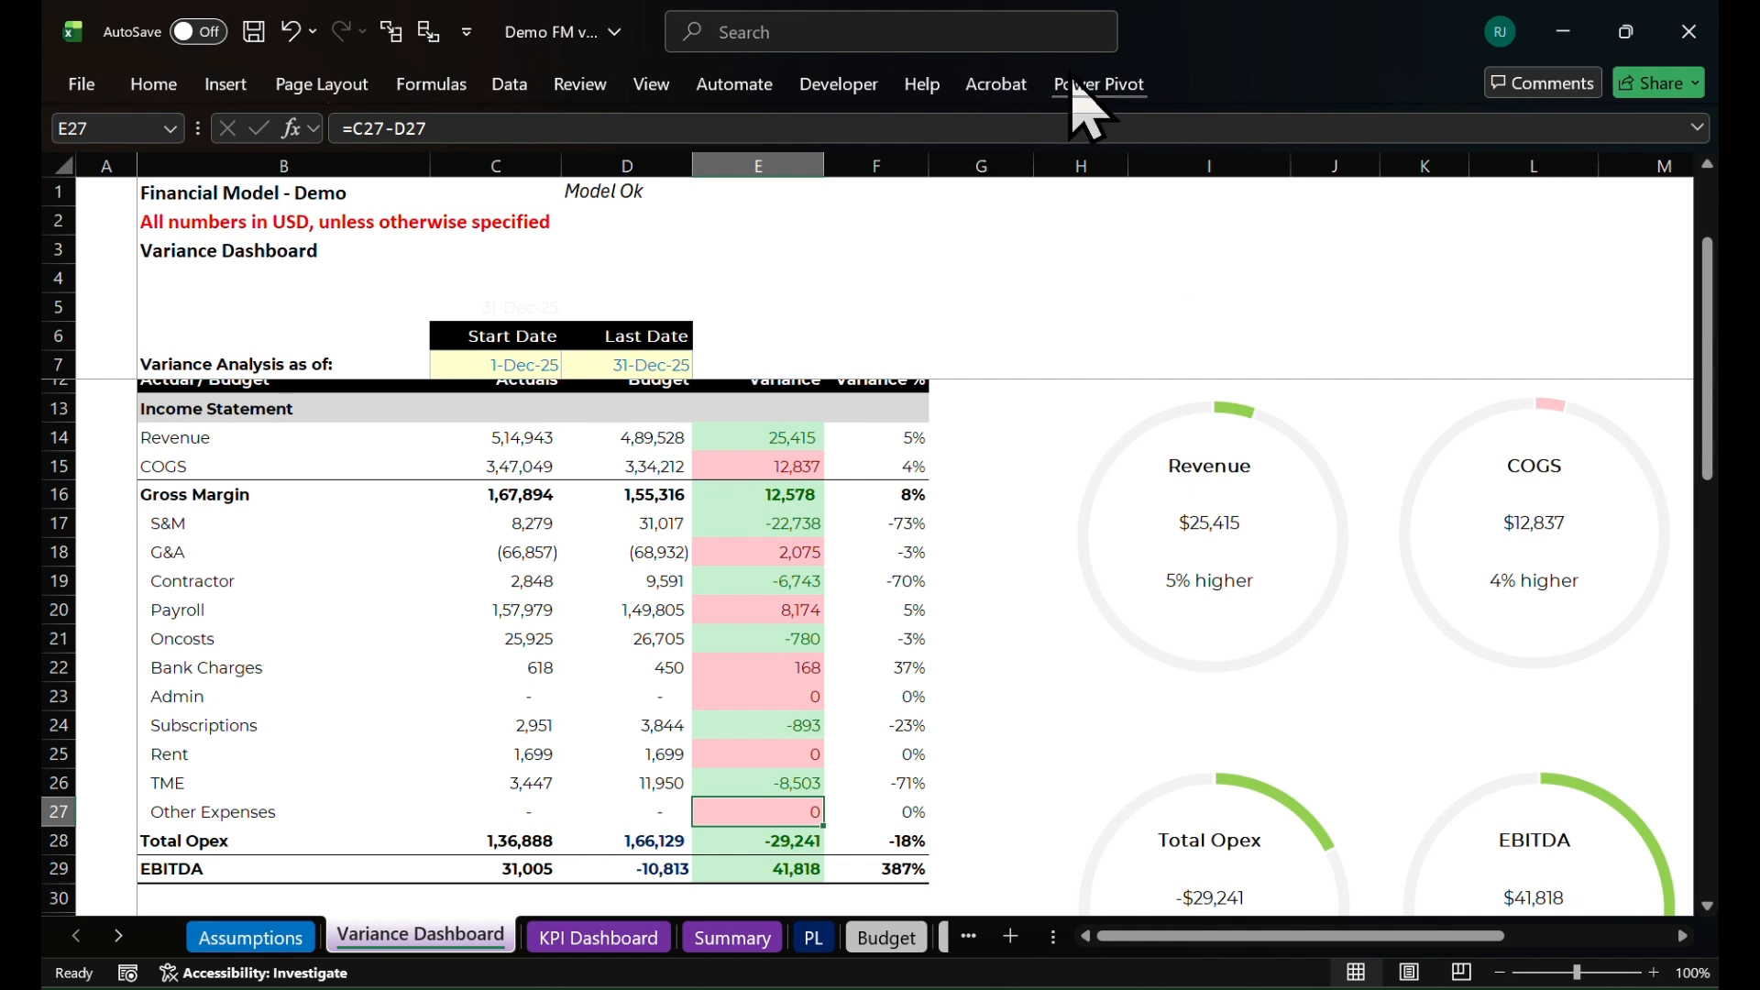
left_click(154, 85)
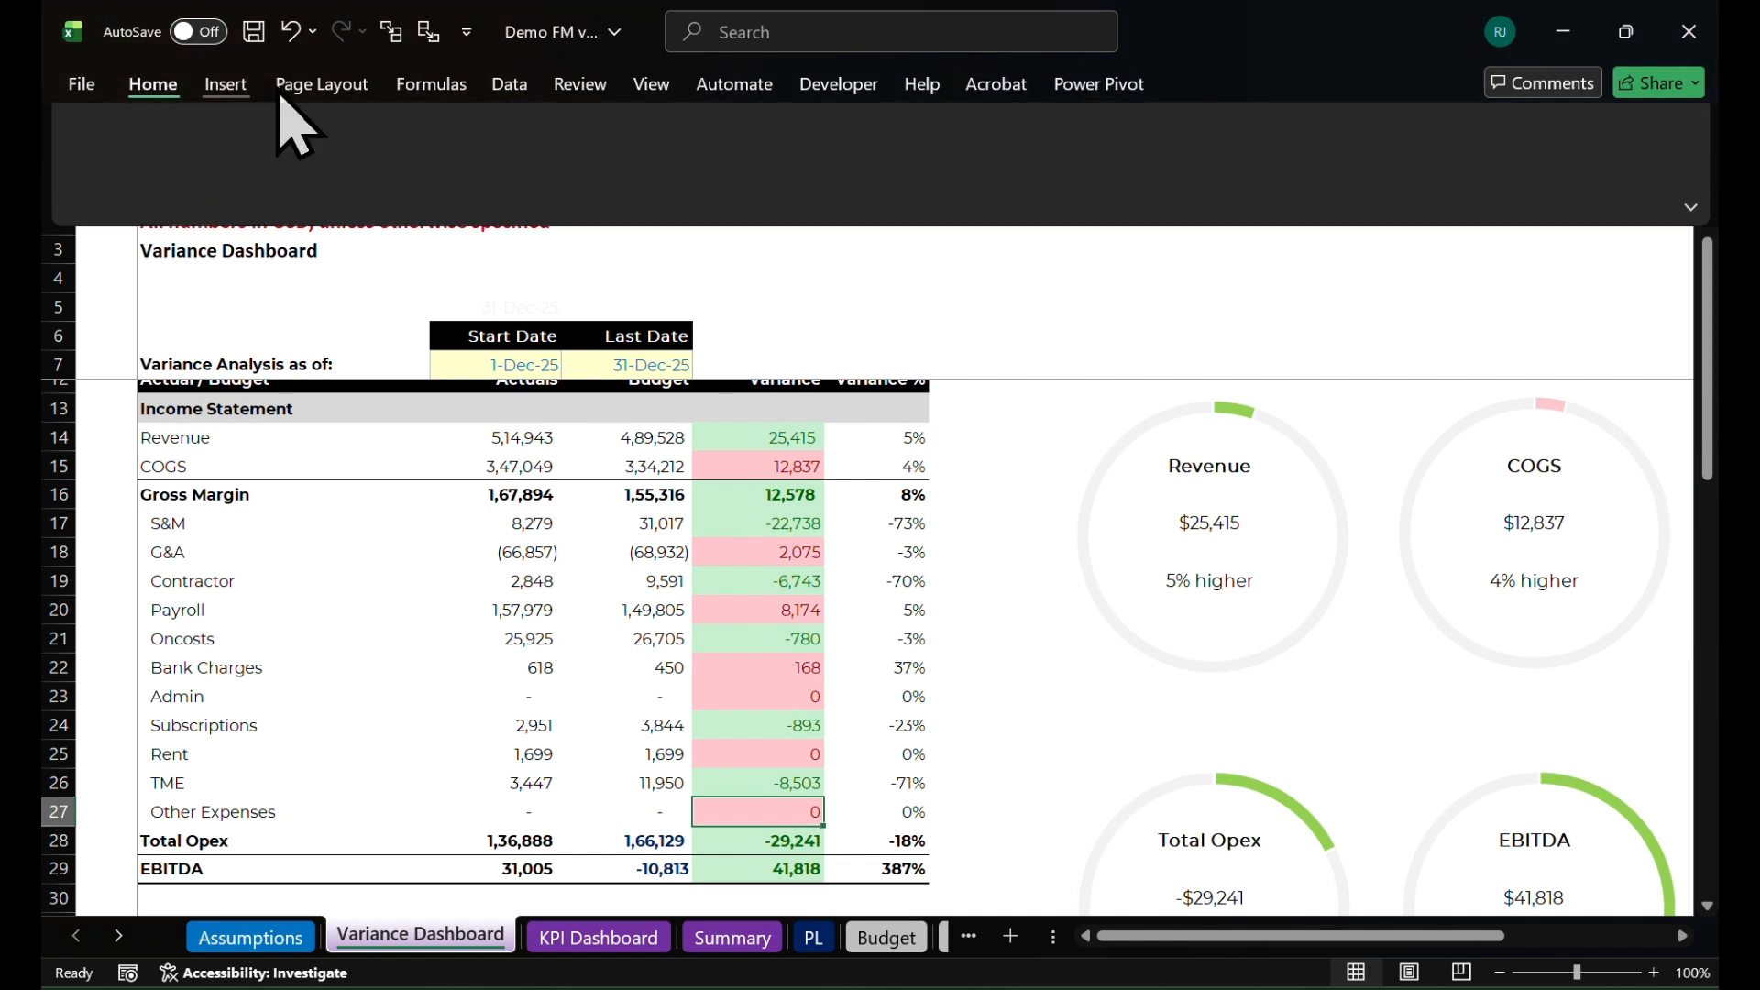
left_click(1577, 152)
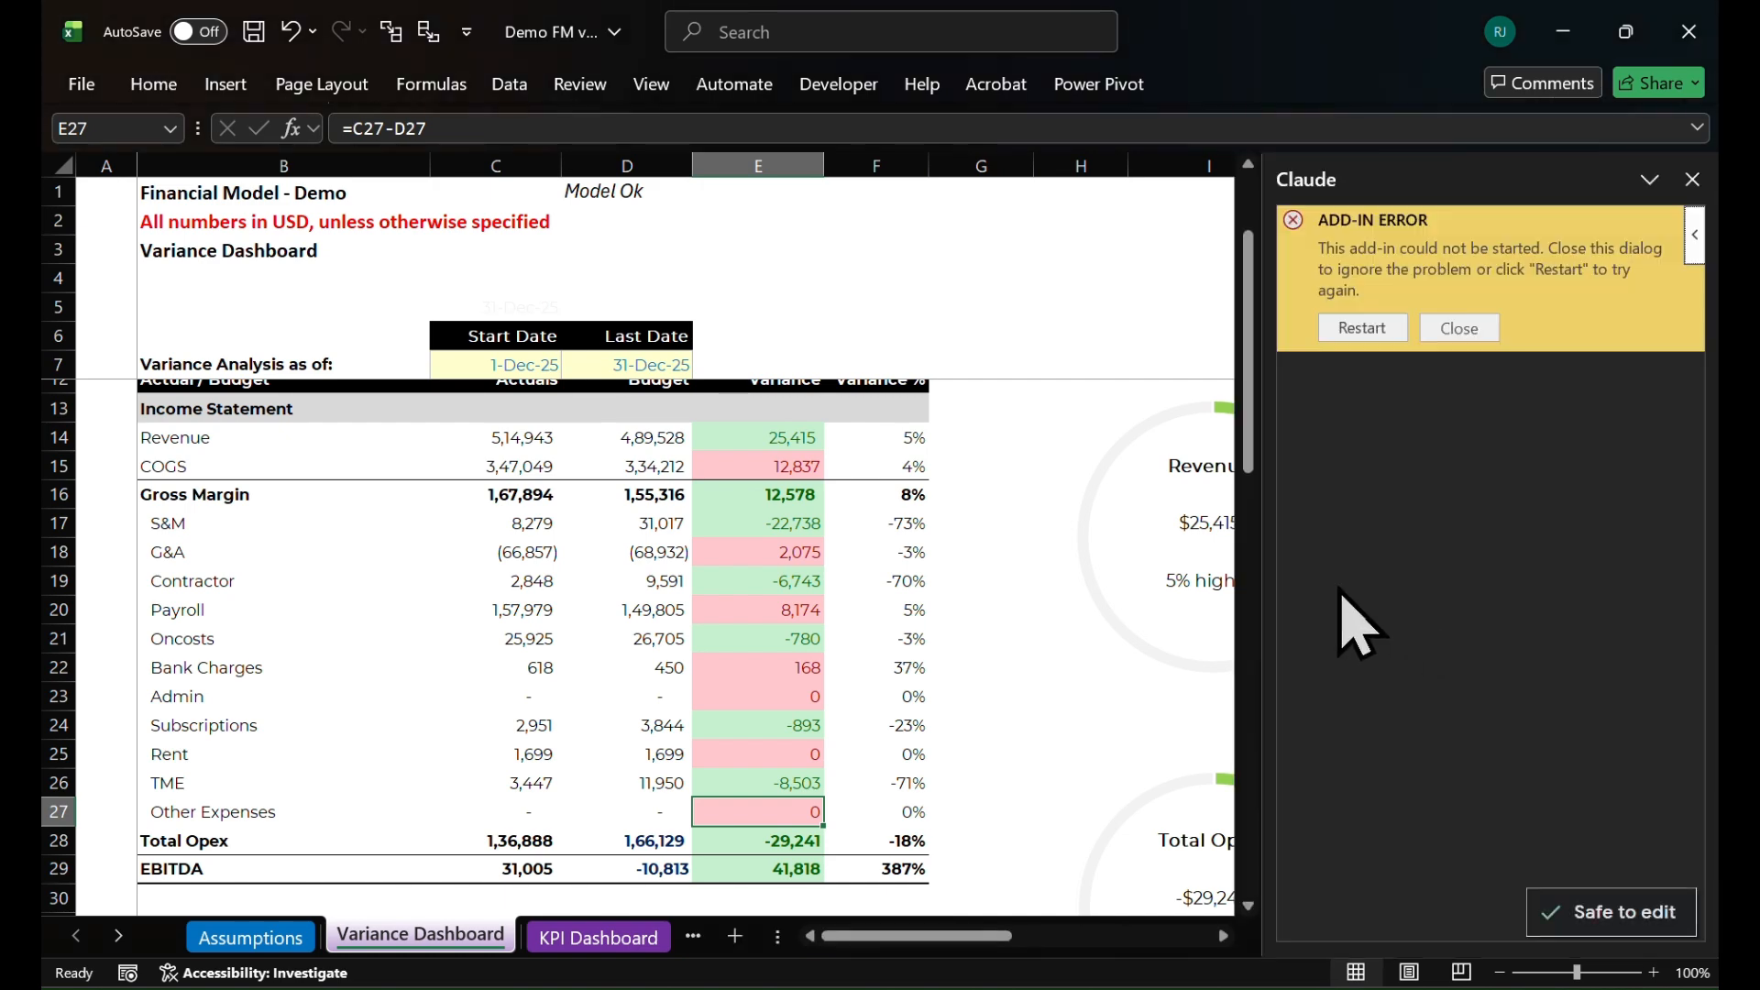
Return to PowerPoint and send Claude the prompt "/variance-slide for January 2026" using the variance-slide skill
key("alt+Tab")
left_click(1459, 458)
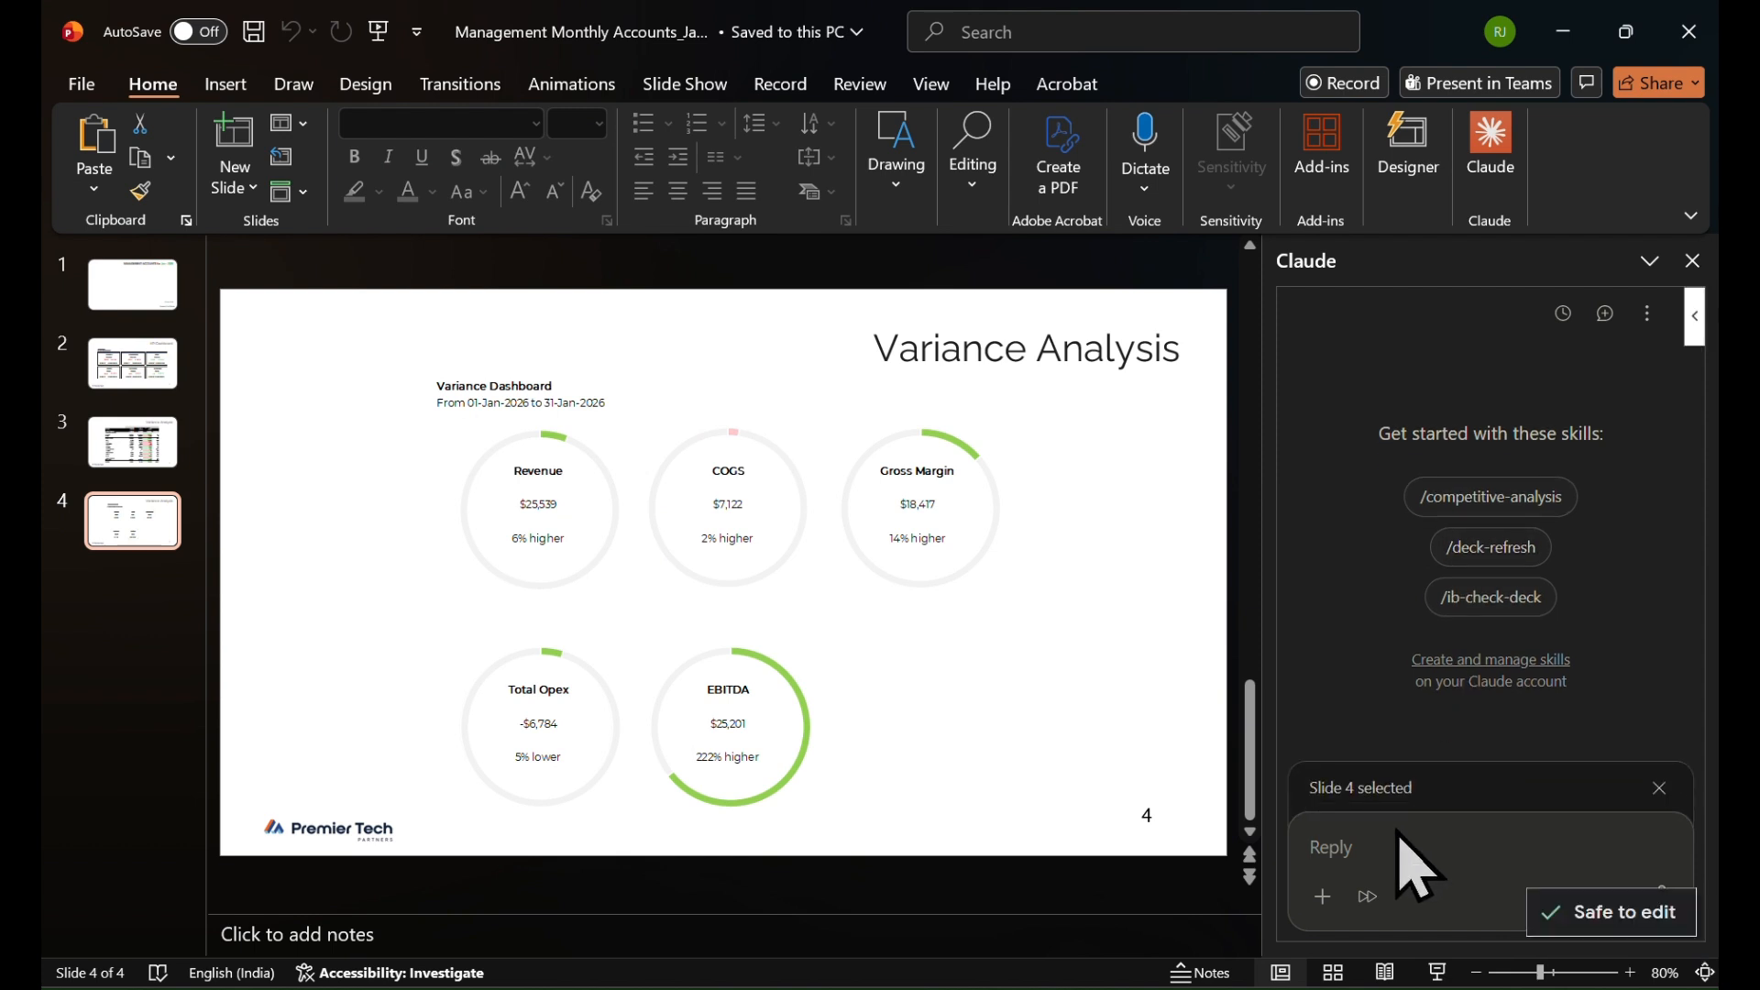
left_click(1349, 848)
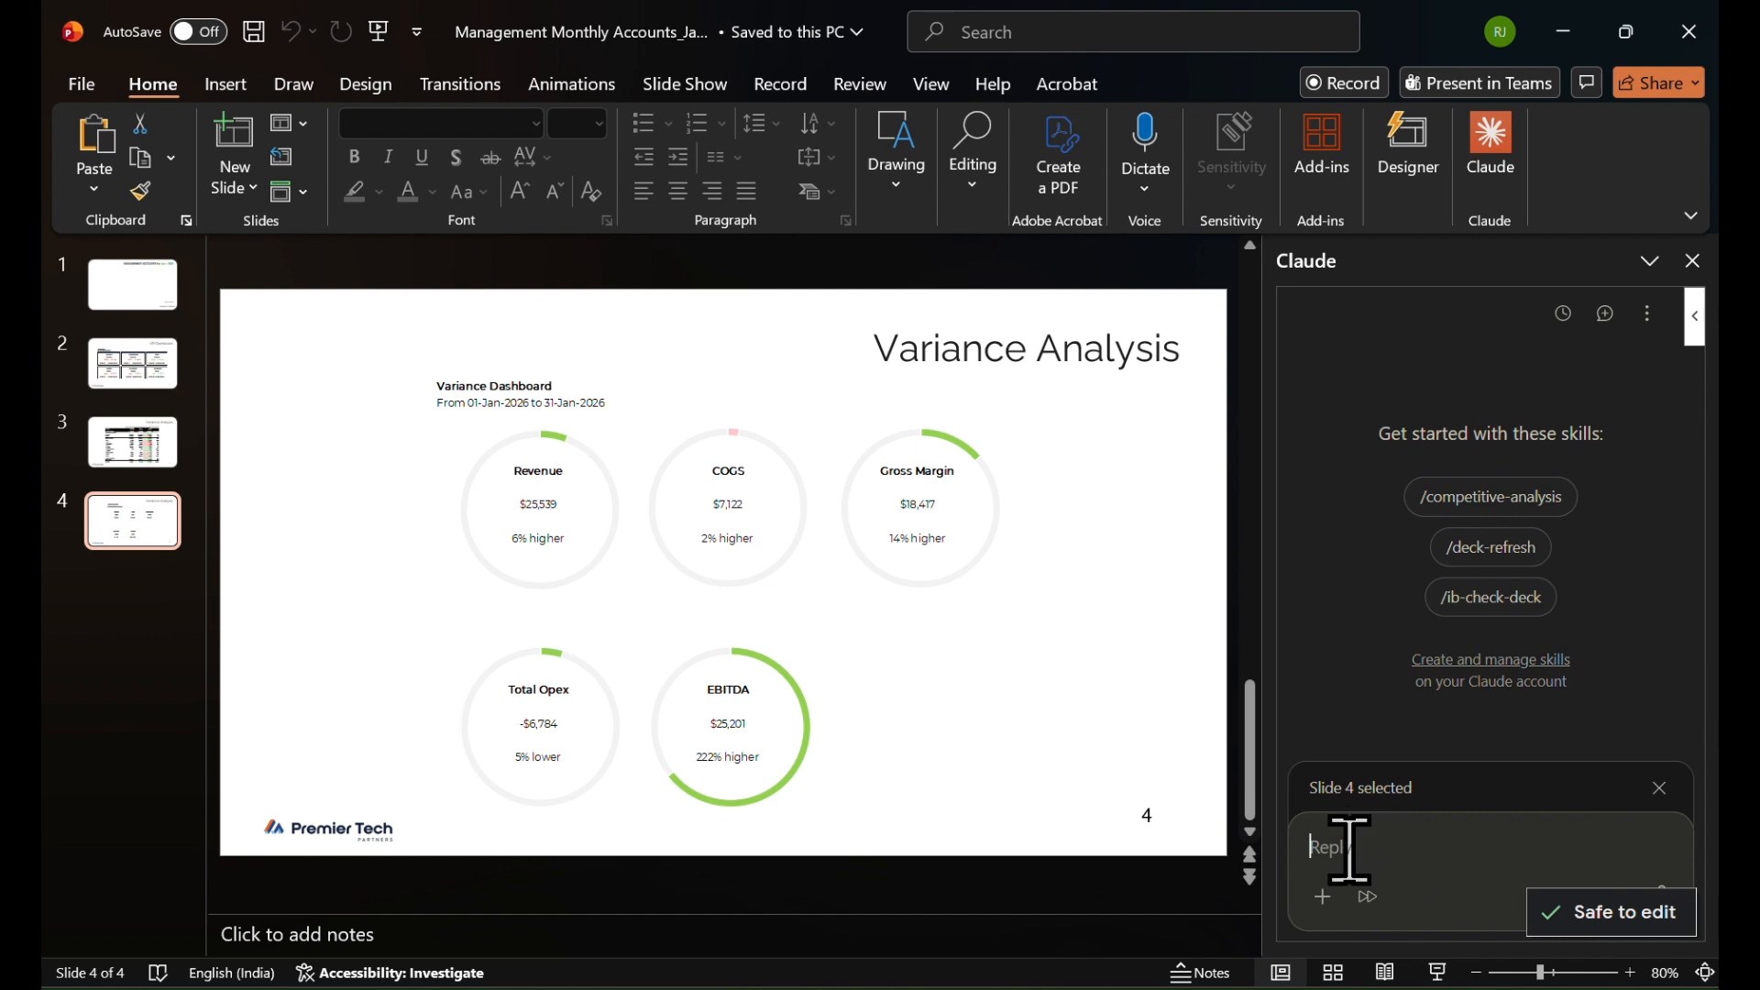
type("/")
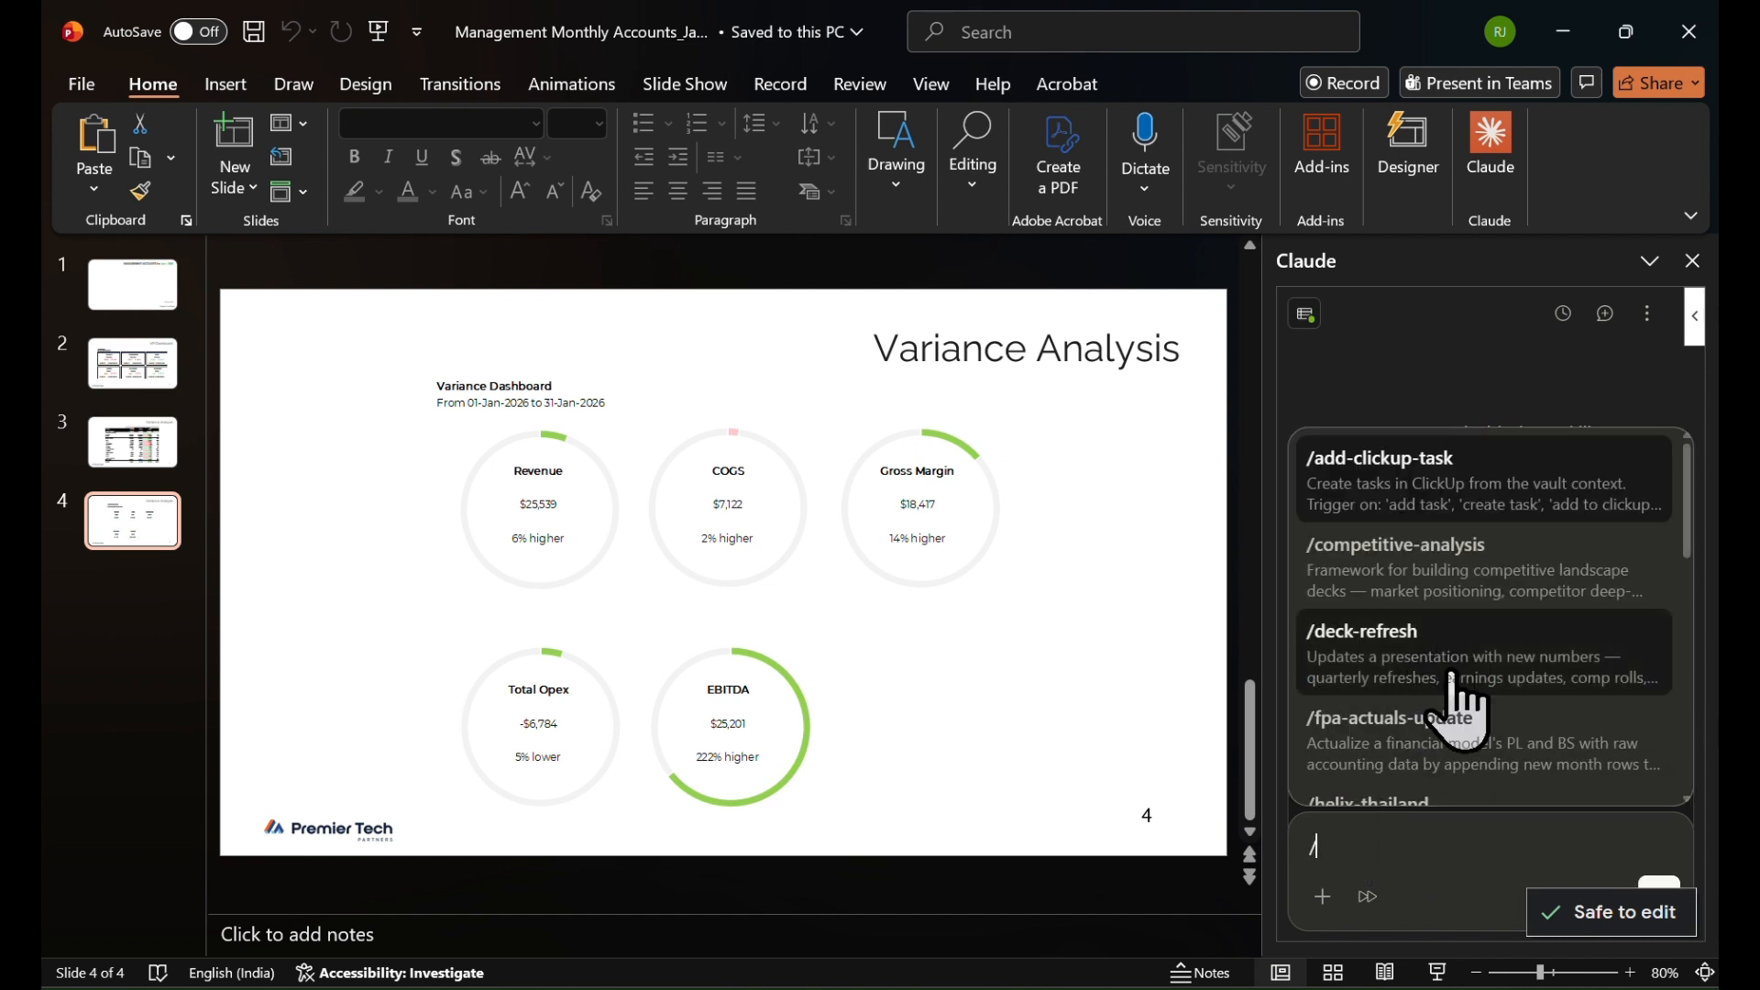
scroll(1357, 706, "down", 3)
scroll(1462, 747, "down", 1)
scroll(1462, 747, "up", 2)
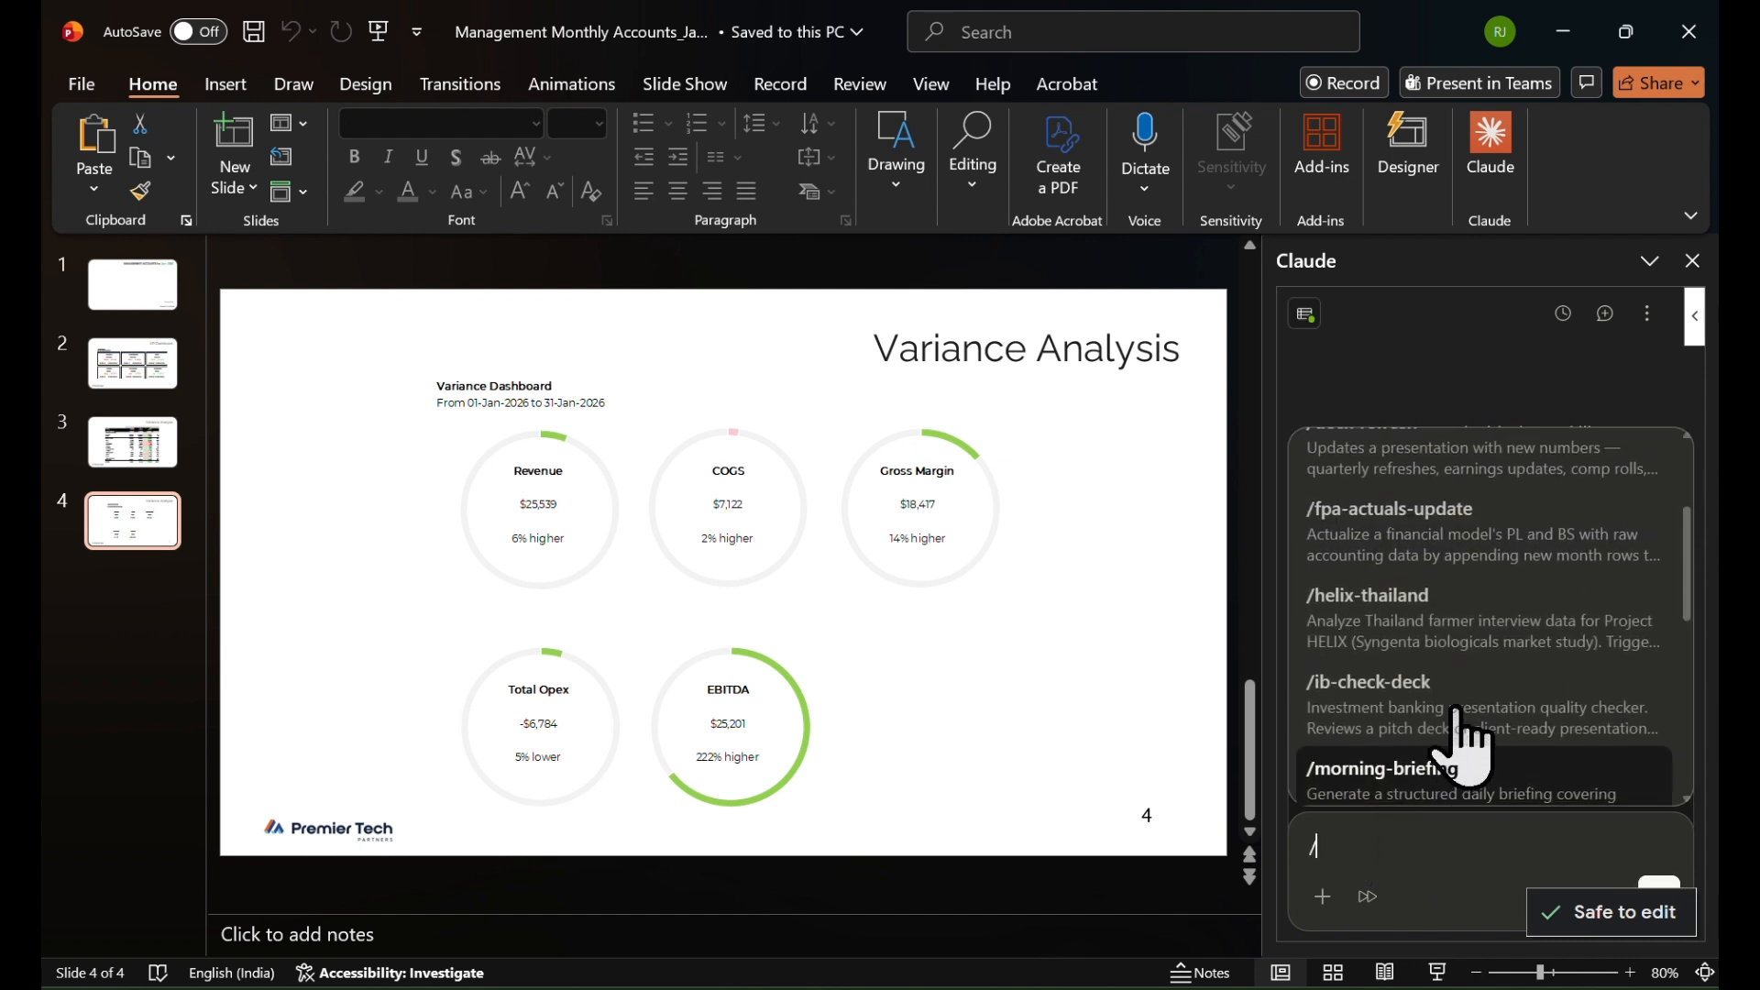
scroll(1462, 747, "down", 3)
scroll(1462, 747, "down", 4)
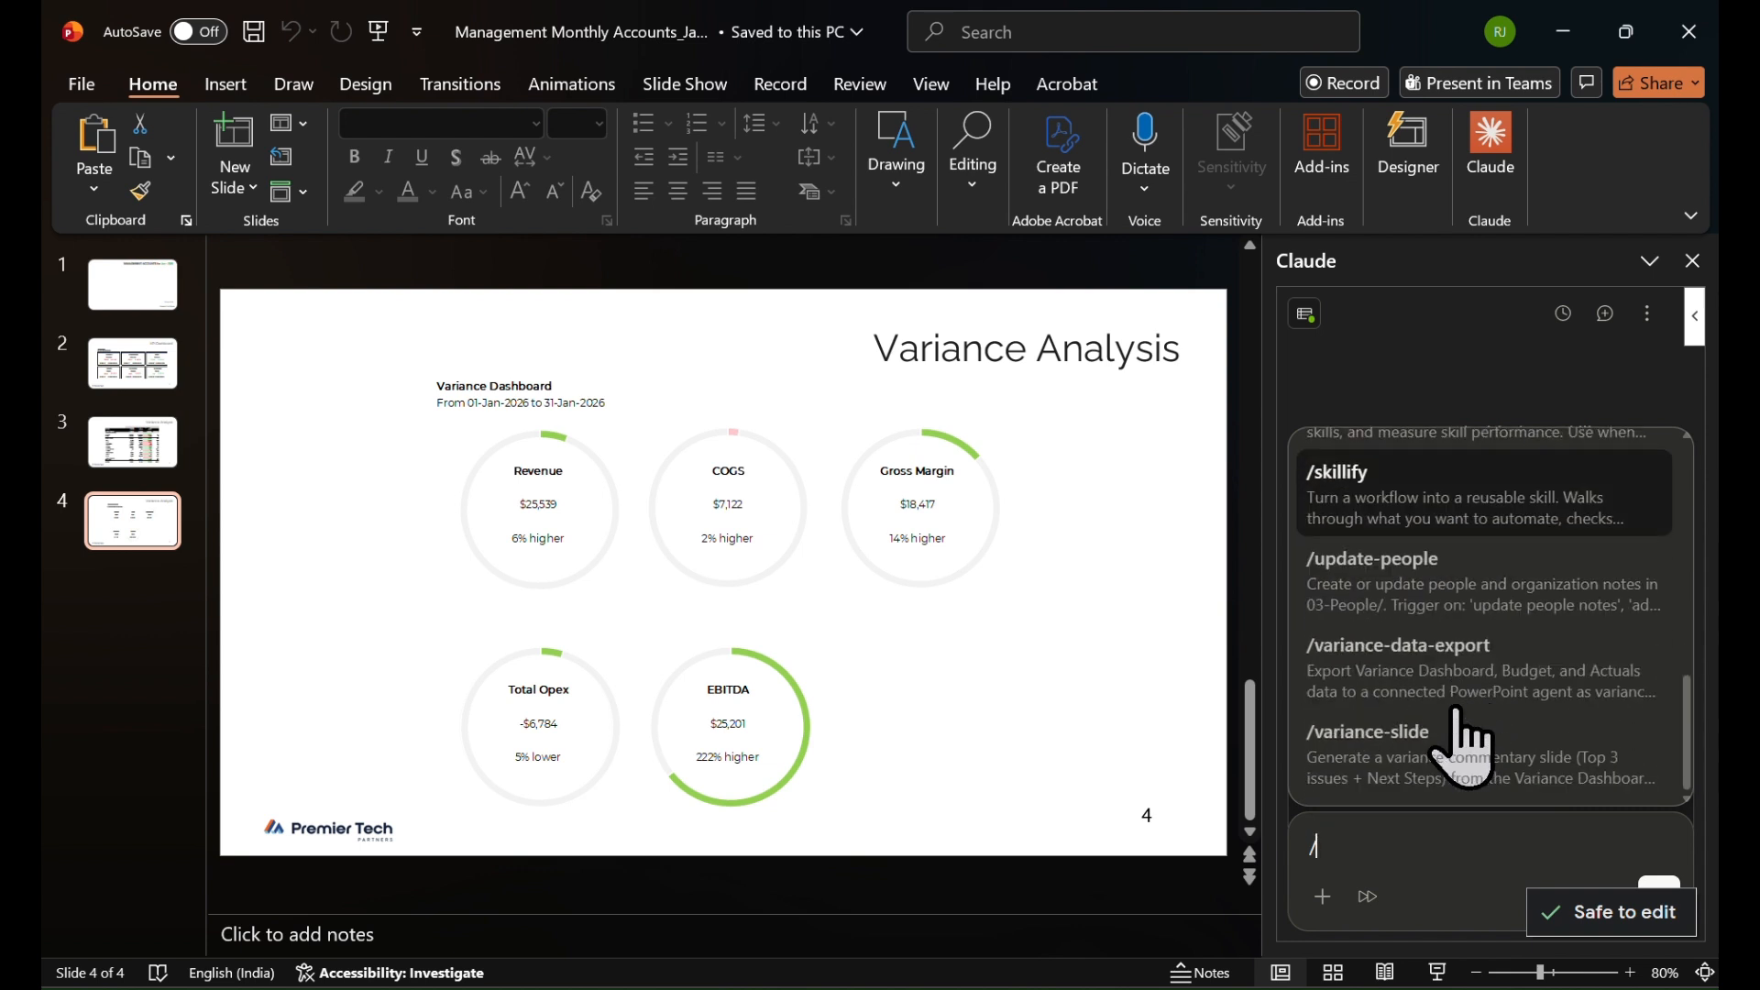
left_click(1445, 760)
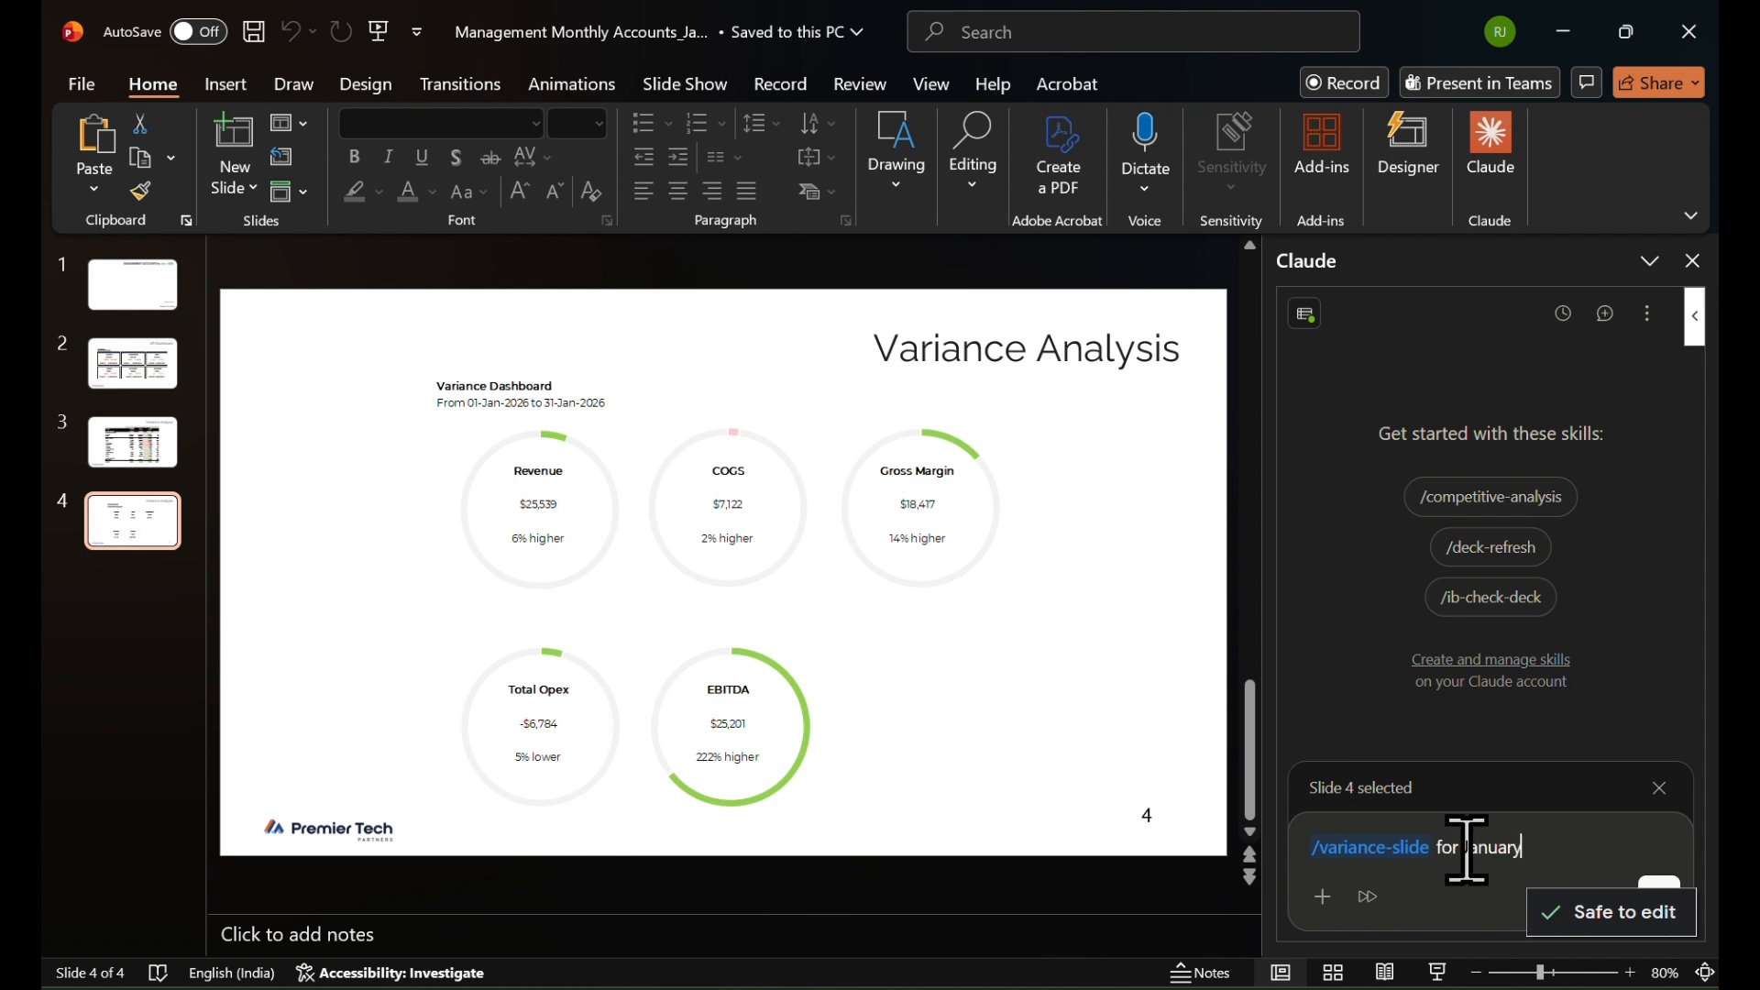
type("for January 2026")
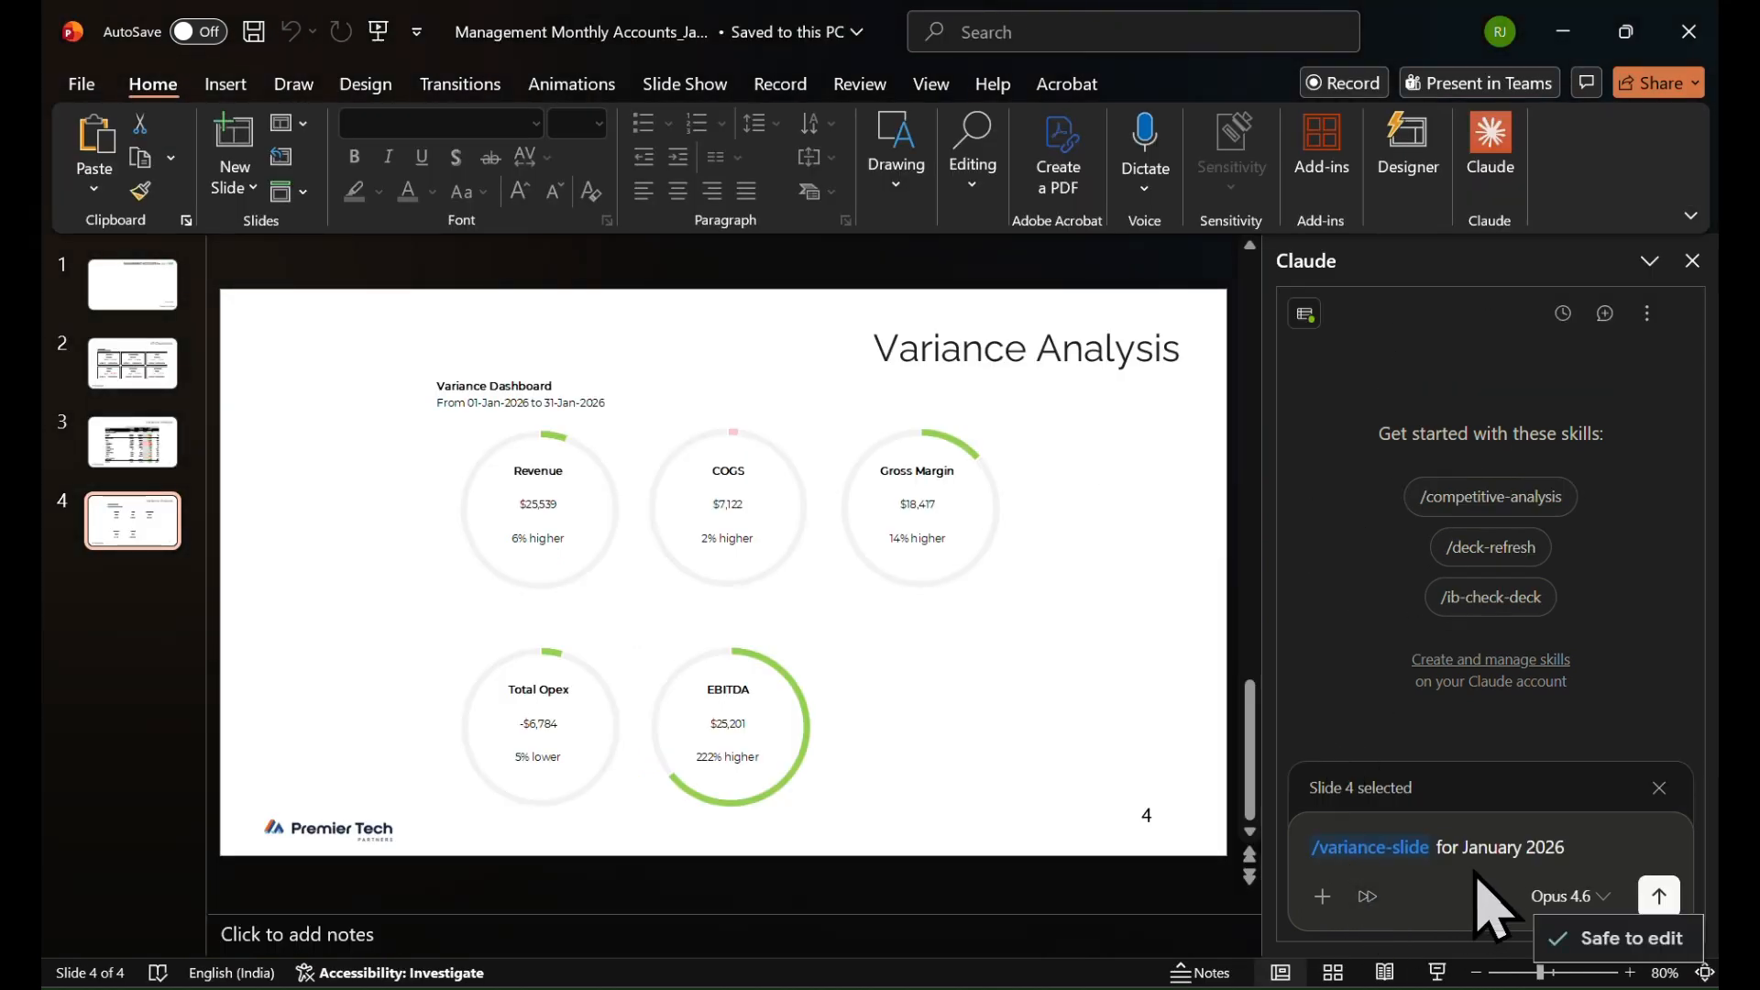
key("Return")
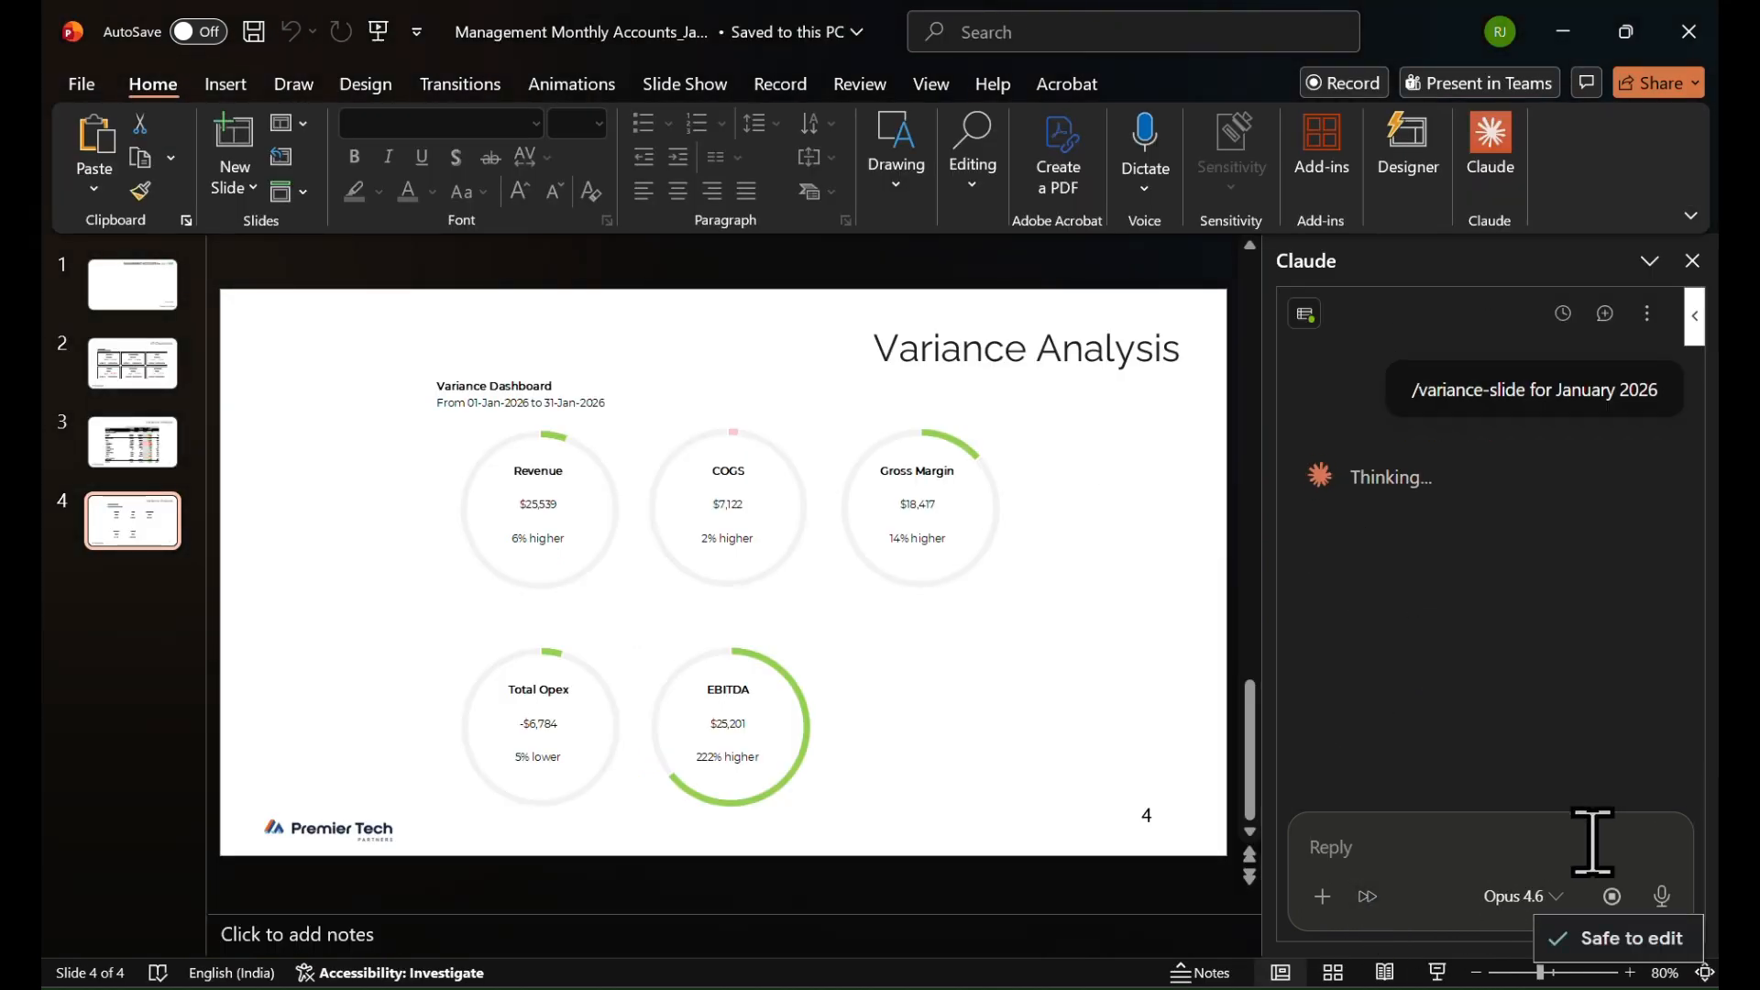